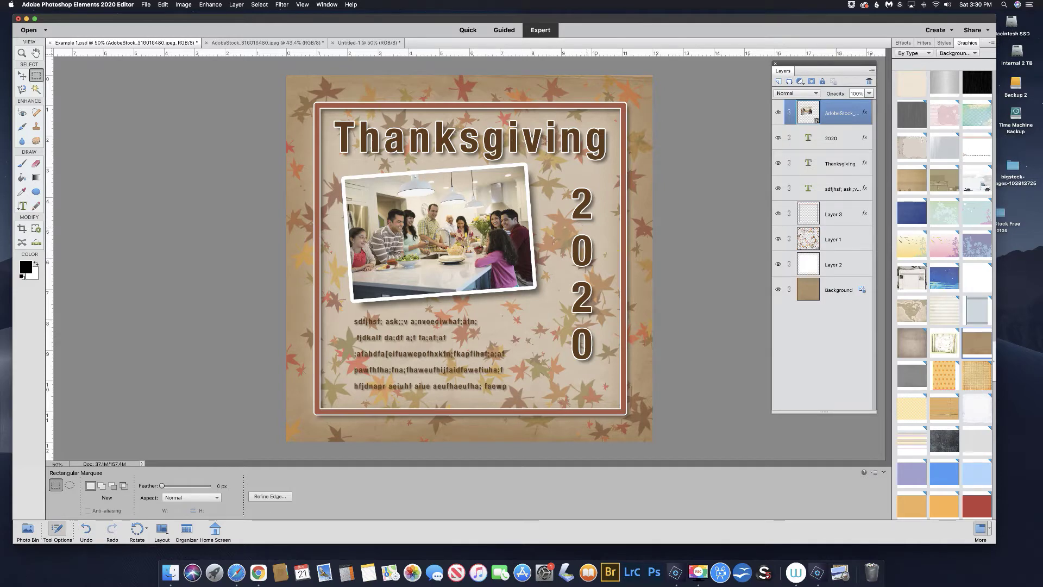
Switch to the blank Untitled-1 document and apply the brown crumpled-paper graphic as its background.
left_click(366, 43)
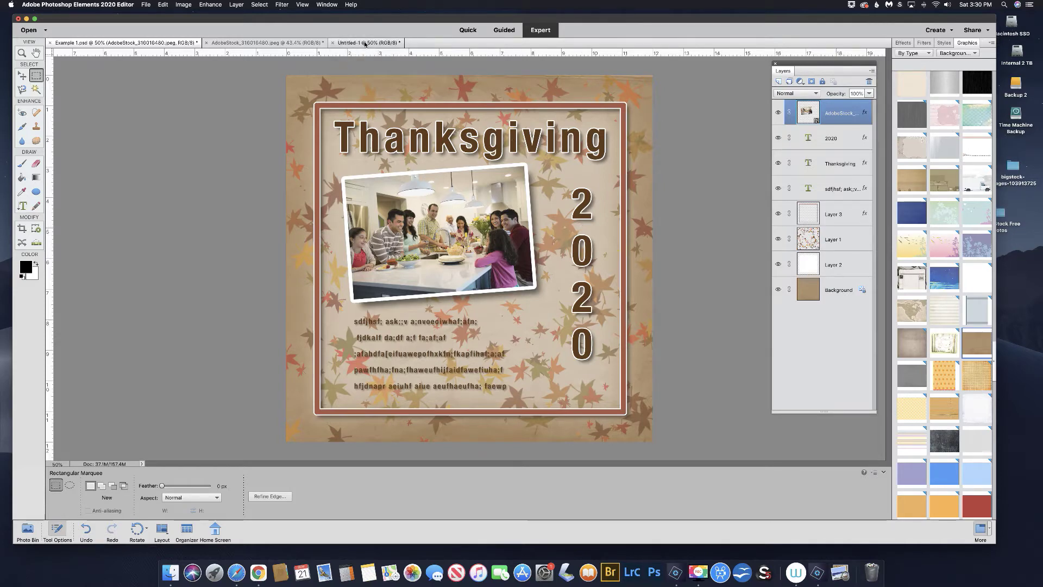
key("super+z")
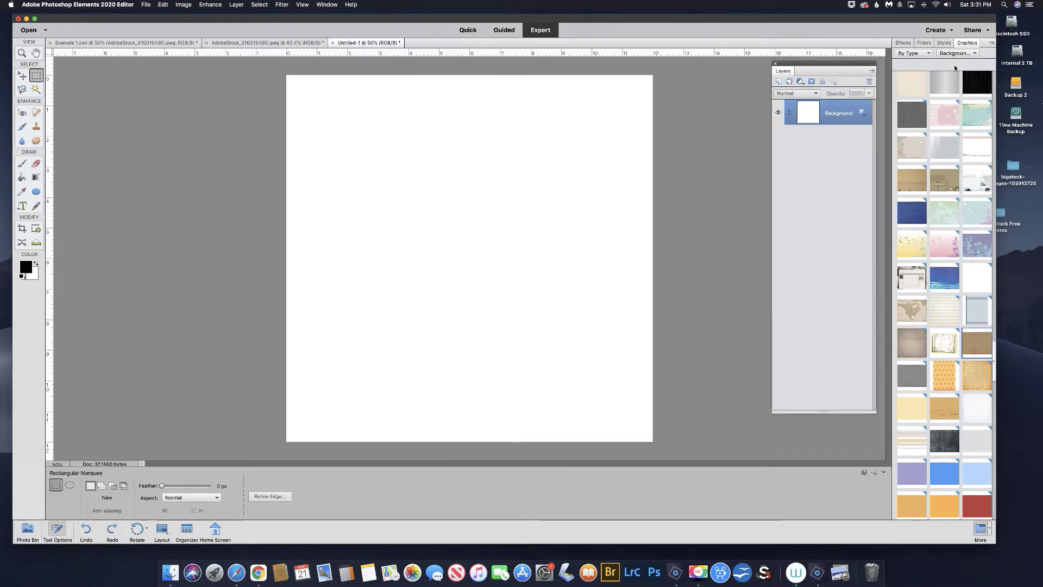
left_click_drag(977, 343, 458, 238)
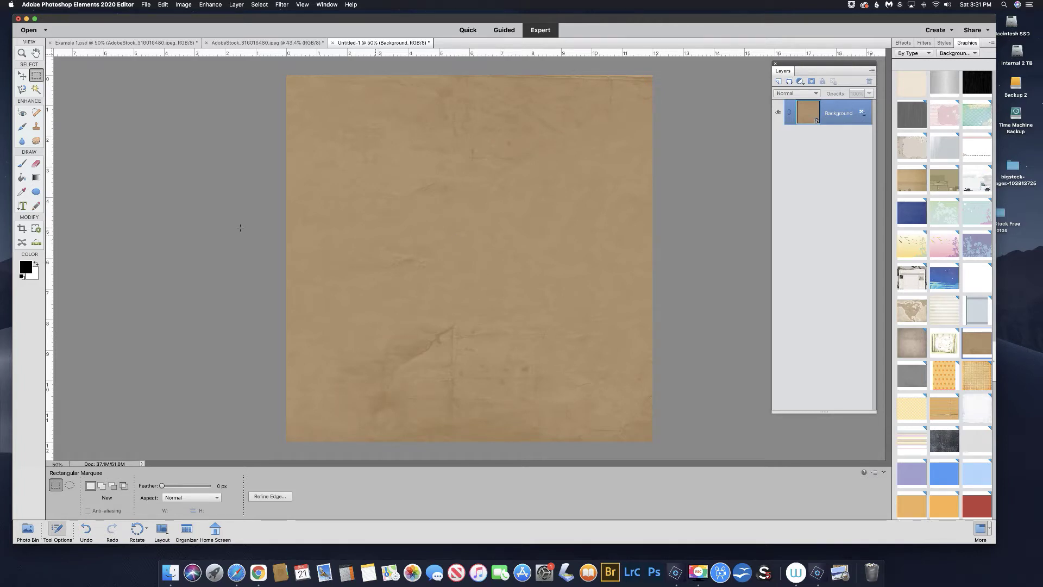
Set the foreground color to a dark golden brown with a hue of 41°.
left_click(25, 270)
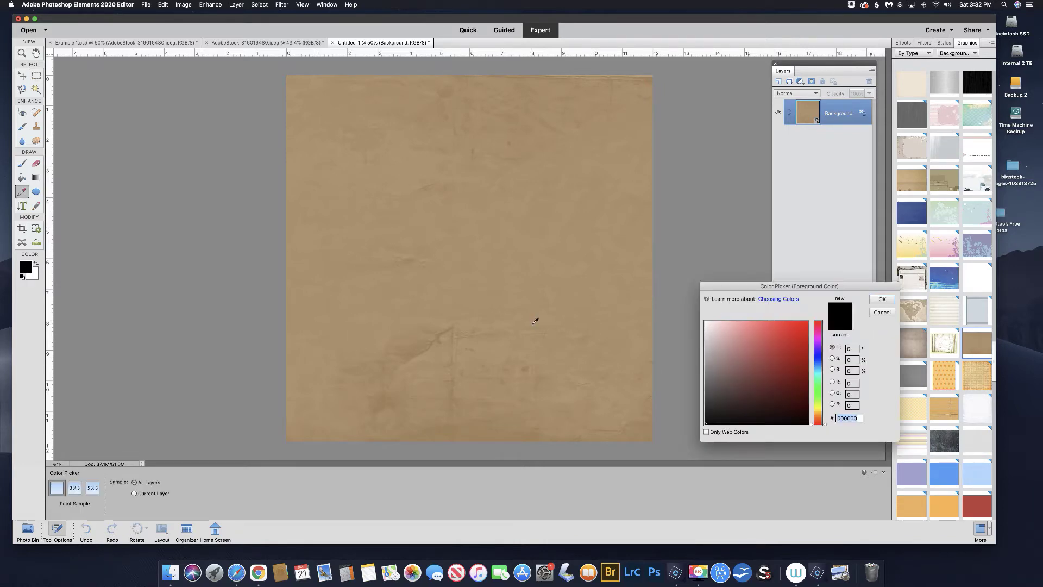
left_click(820, 413)
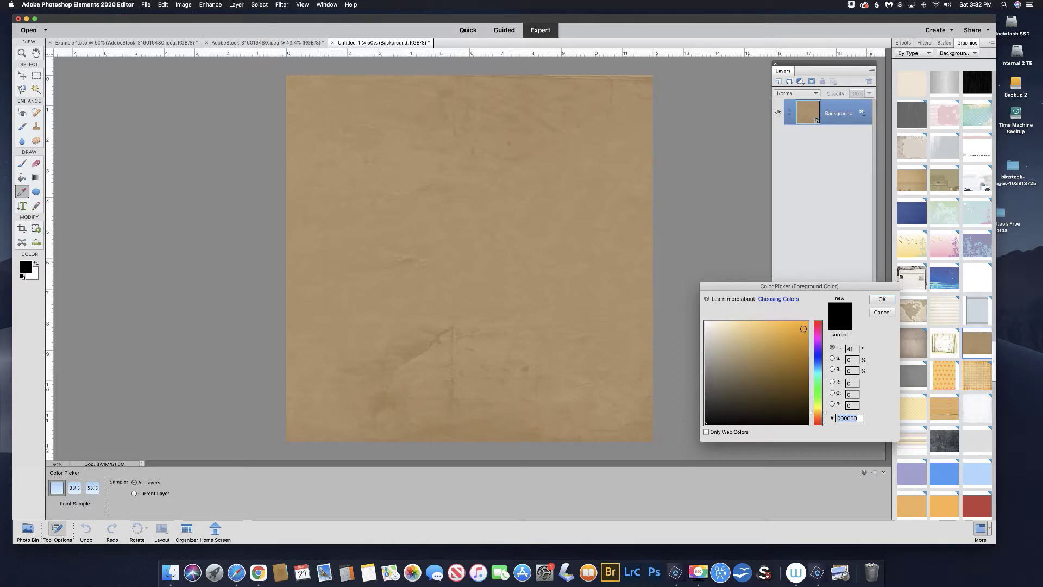
left_click(792, 369)
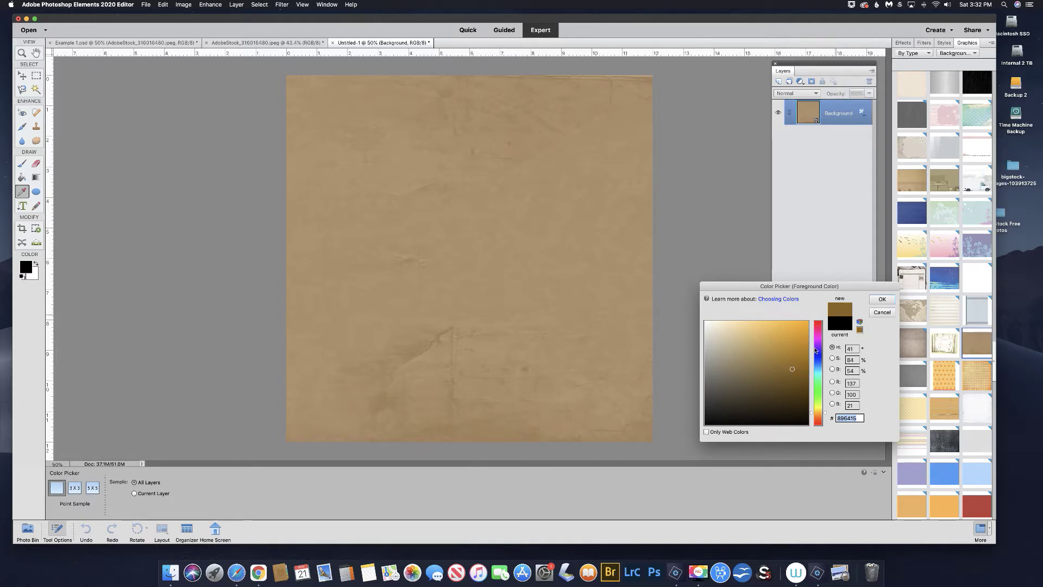
left_click_drag(793, 369, 790, 372)
left_click(883, 299)
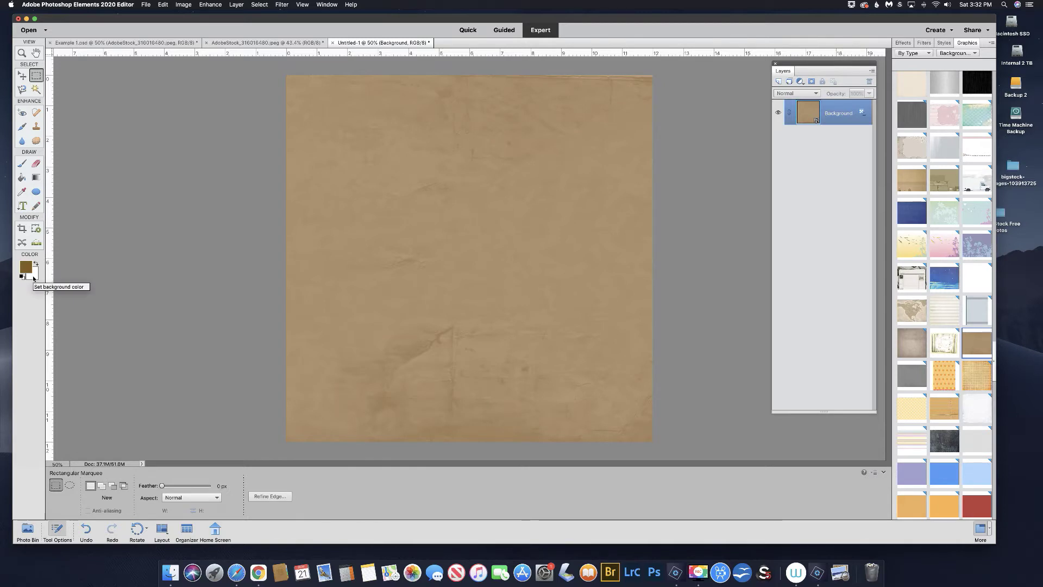
Set the background color to golden yellow #f5b917 and return to the Rectangular Marquee tool.
left_click(33, 279)
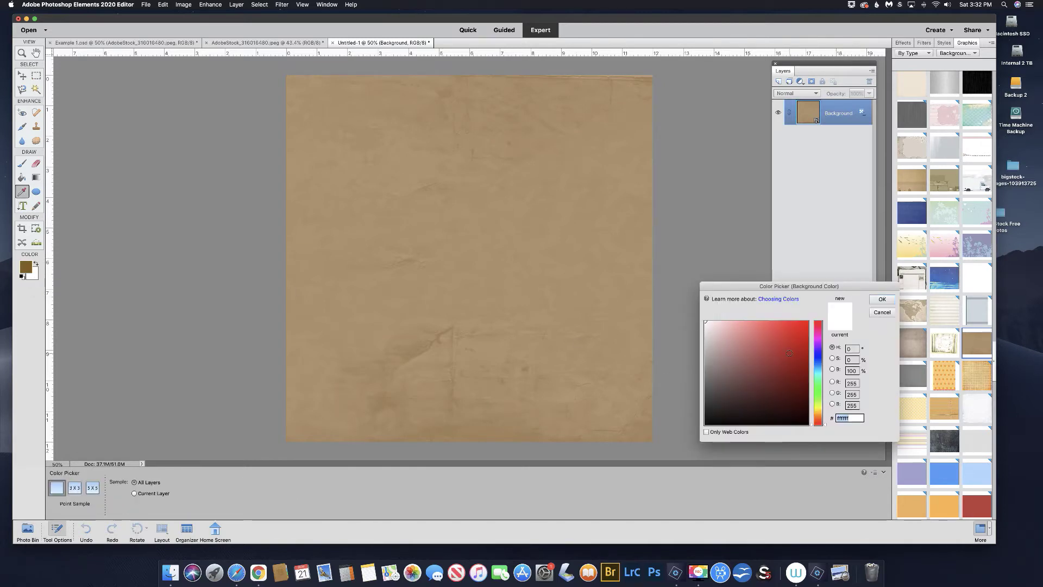
left_click_drag(826, 425, 825, 412)
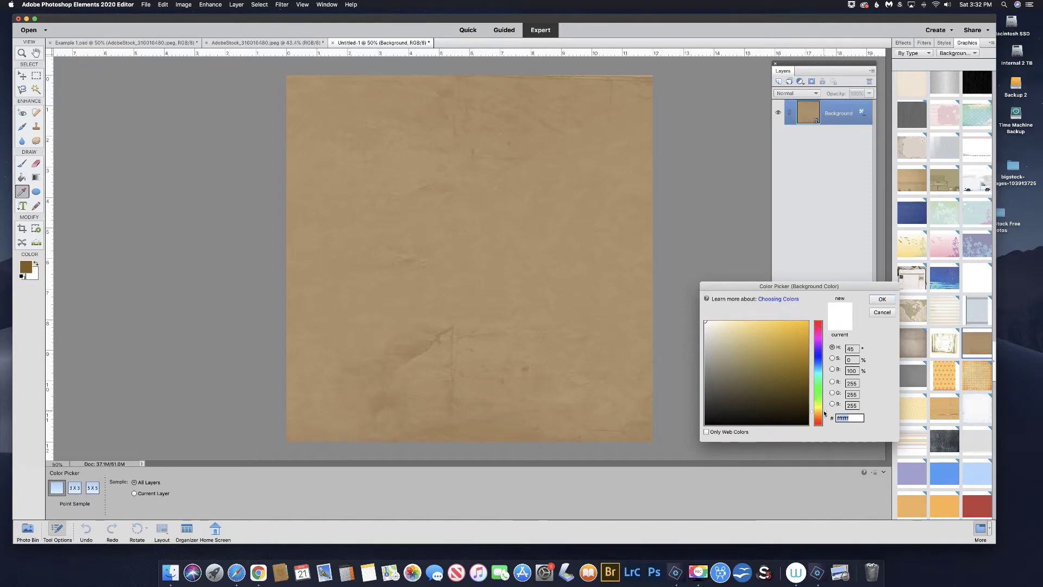
left_click_drag(825, 414, 824, 416)
left_click(798, 324)
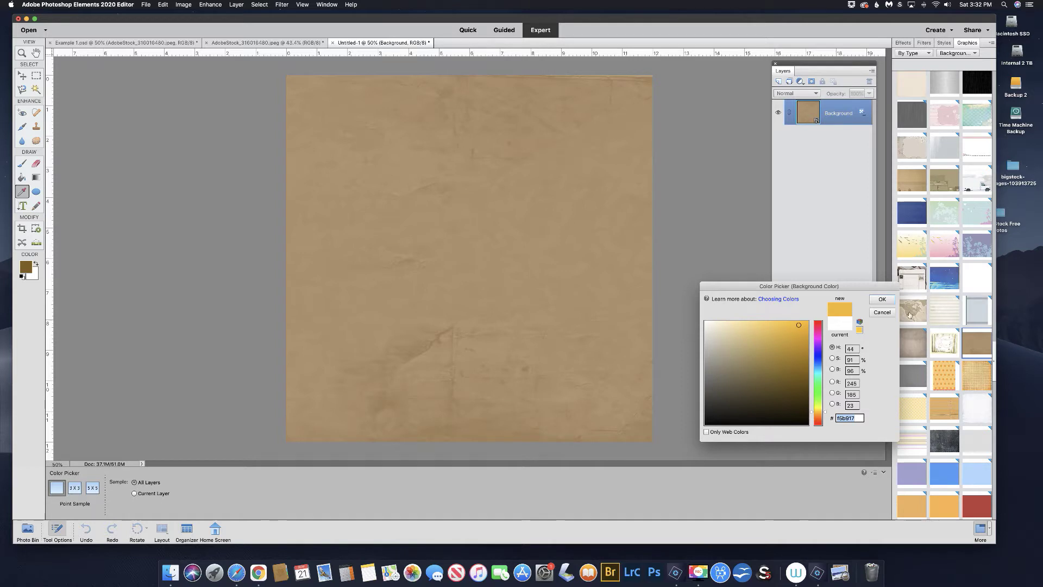
left_click(882, 300)
key("m")
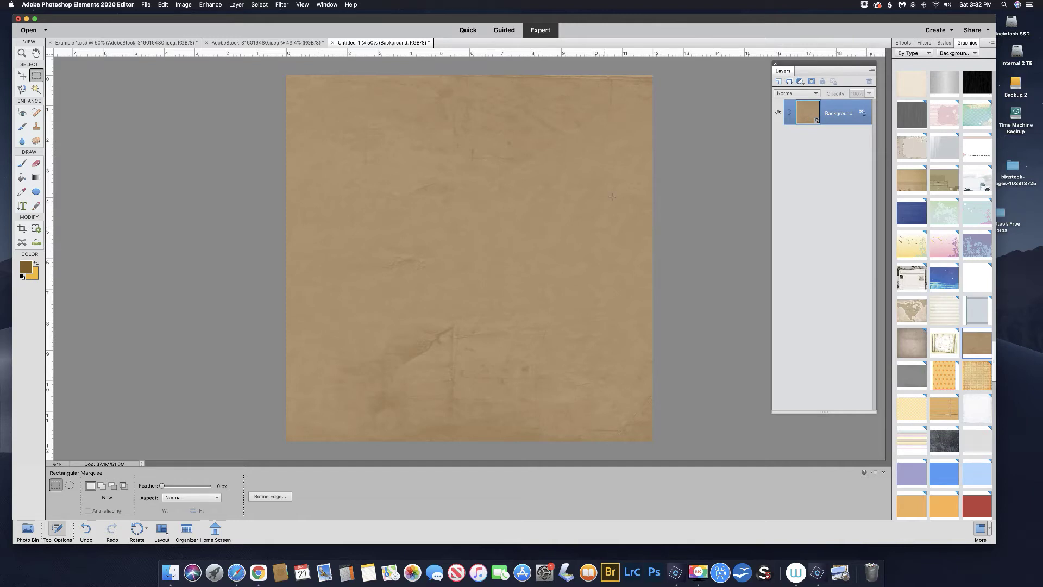
Add a new layer above the paper background and choose the 74 px maple-leaf brush from the Default Brushes.
left_click(779, 81)
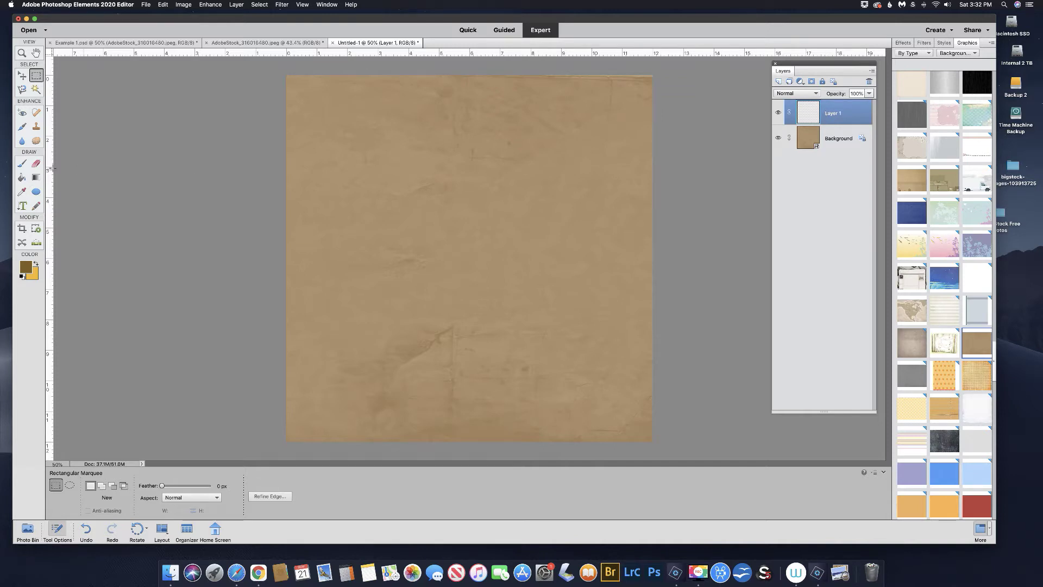
left_click(21, 164)
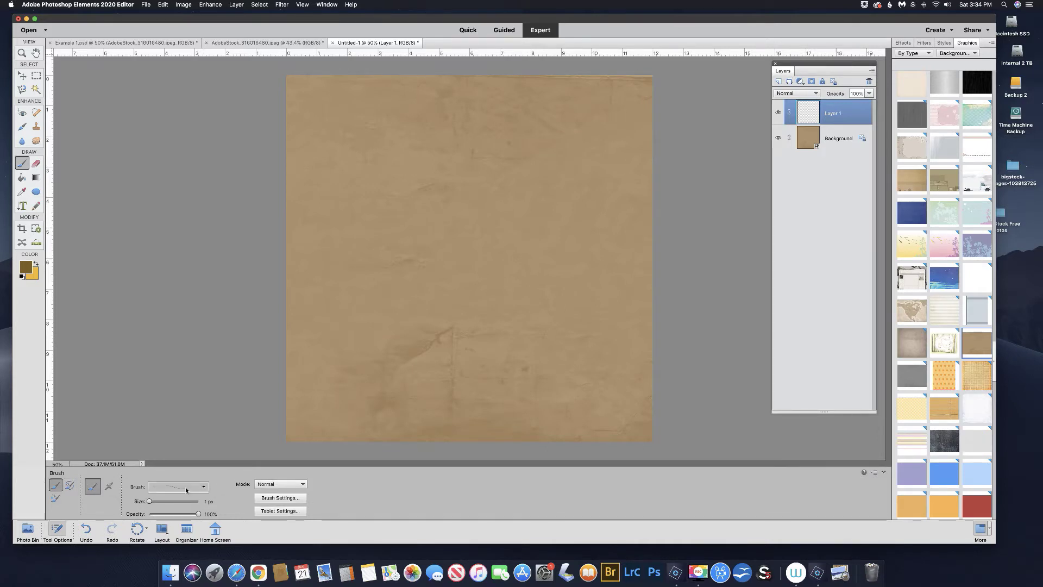
left_click(191, 489)
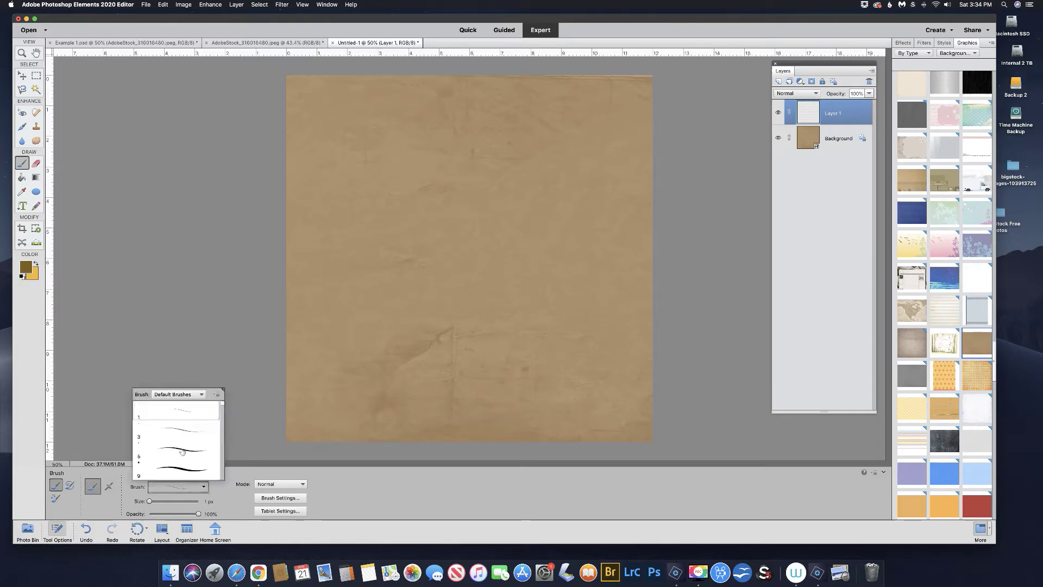
scroll(178, 444, "down", 2)
scroll(178, 444, "down", 4)
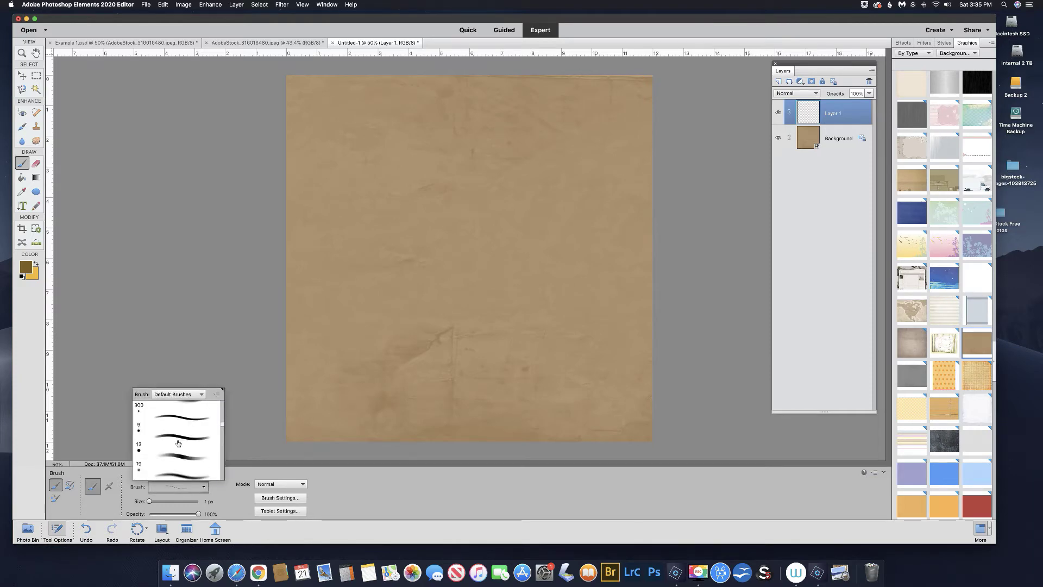
scroll(178, 444, "down", 3)
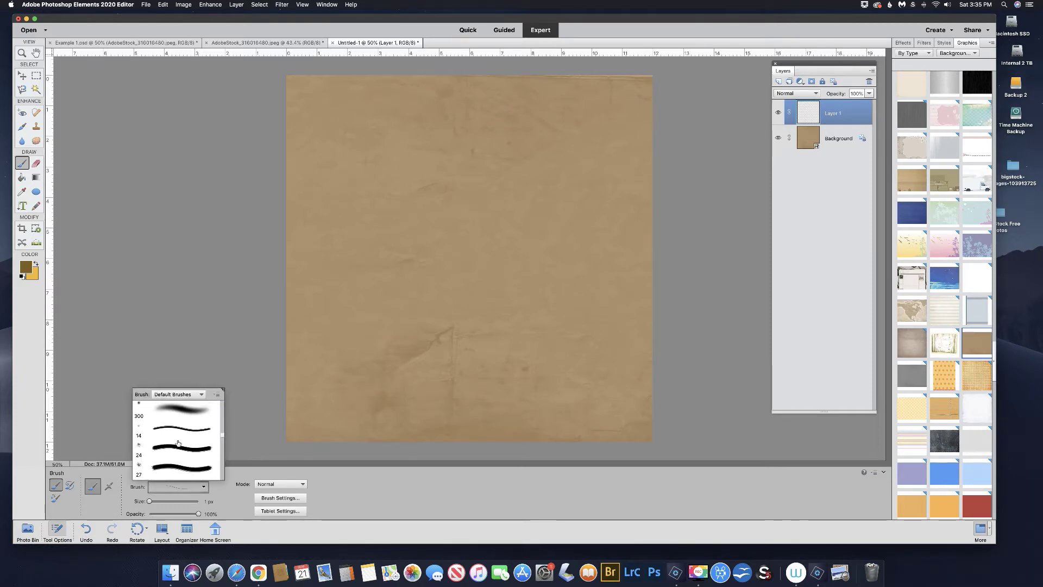
scroll(178, 444, "up", 5)
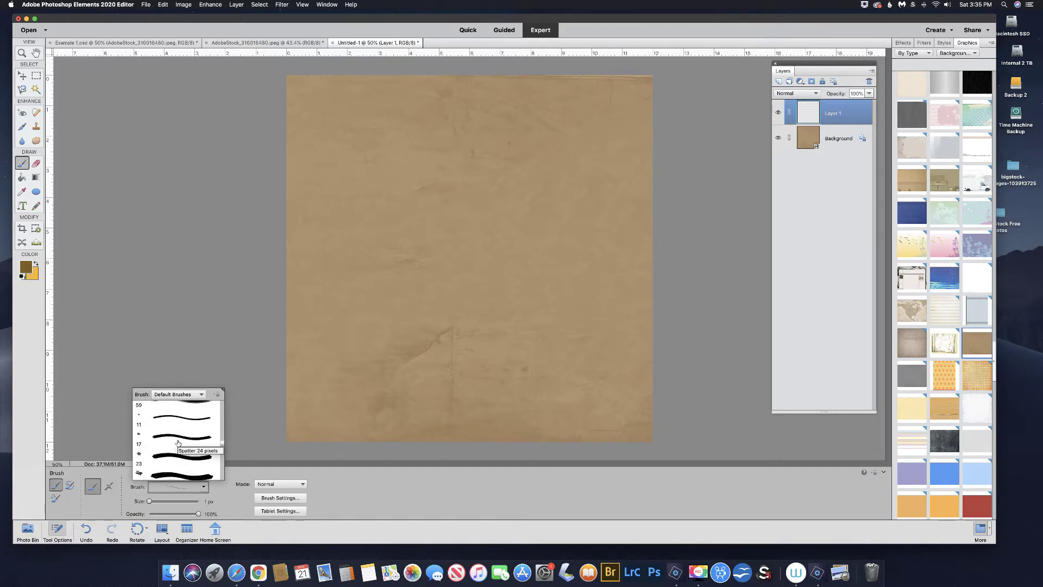
scroll(178, 443, "down", 4)
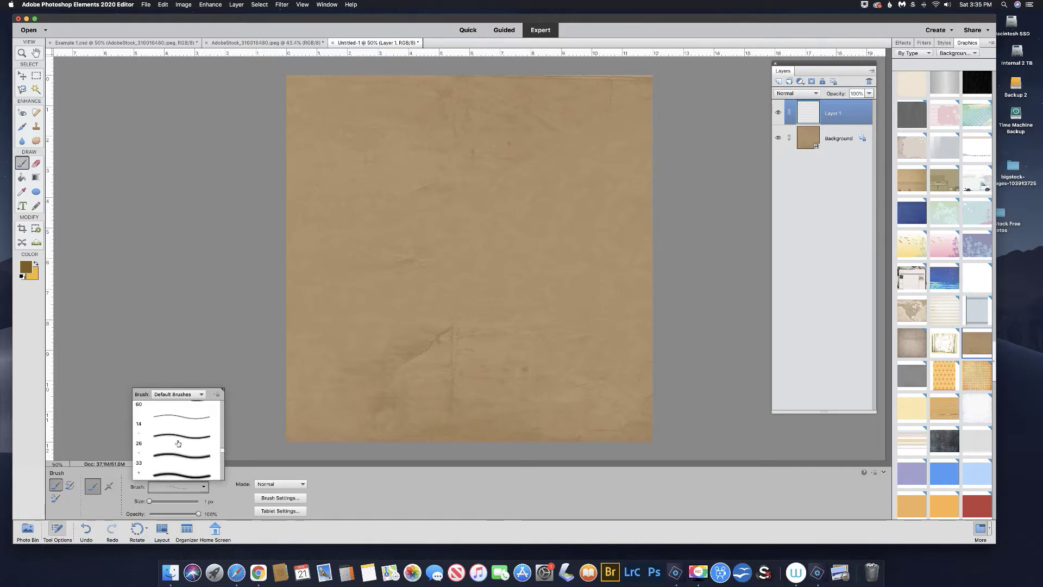
scroll(179, 443, "down", 8)
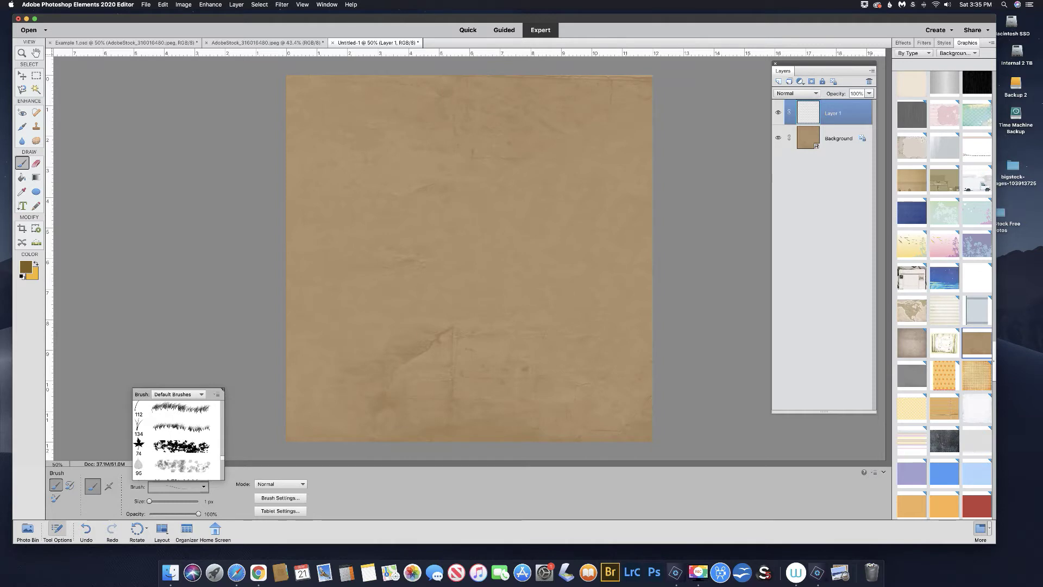
left_click(145, 445)
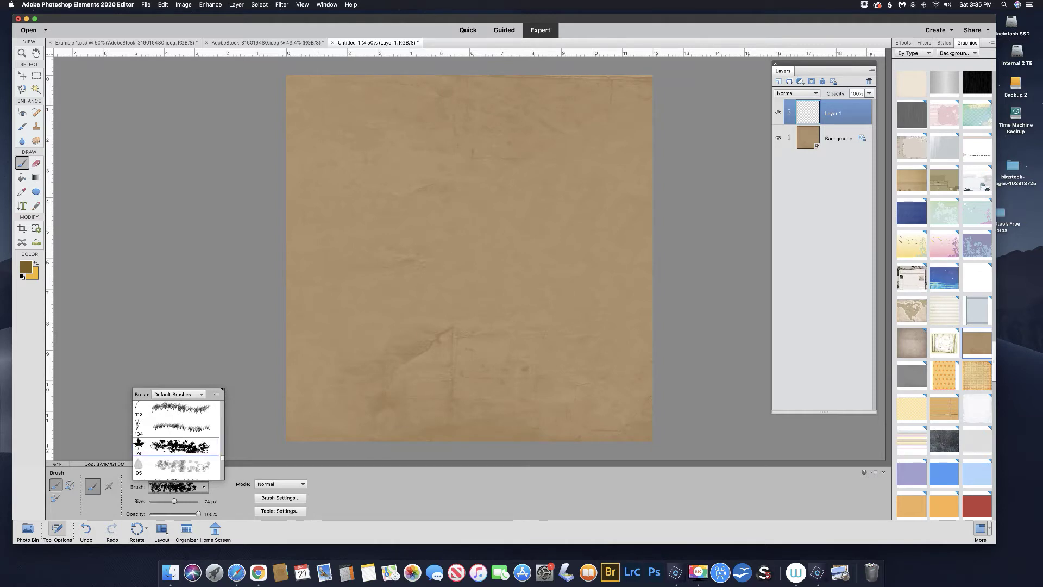
Configure the leaf brush with 88% spacing, 41% scatter and 42% hue jitter.
left_click(280, 499)
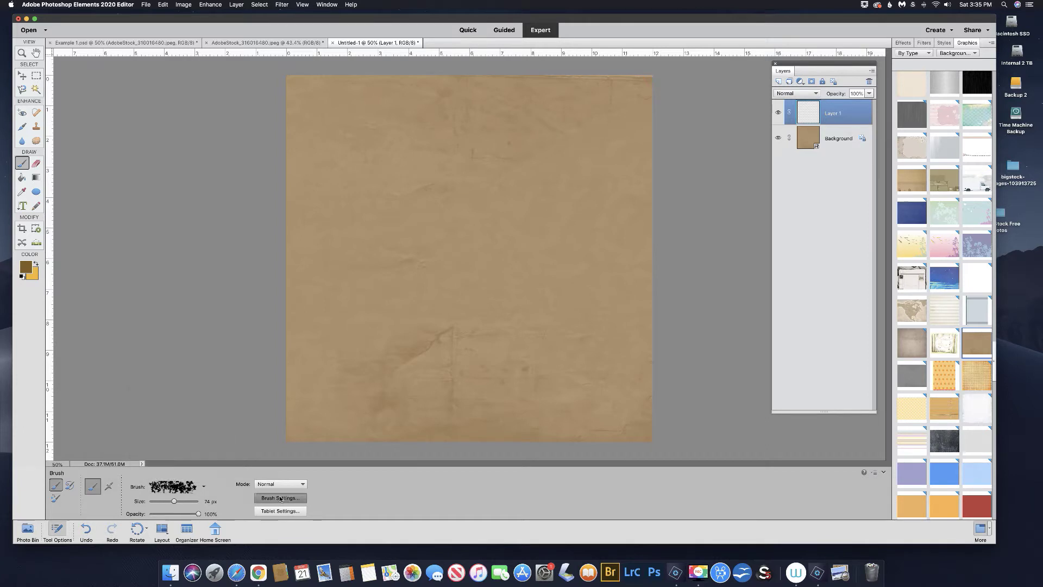
mouse_move(276, 405)
left_mouse_down()
mouse_move(242, 405)
mouse_move(260, 419)
left_mouse_up()
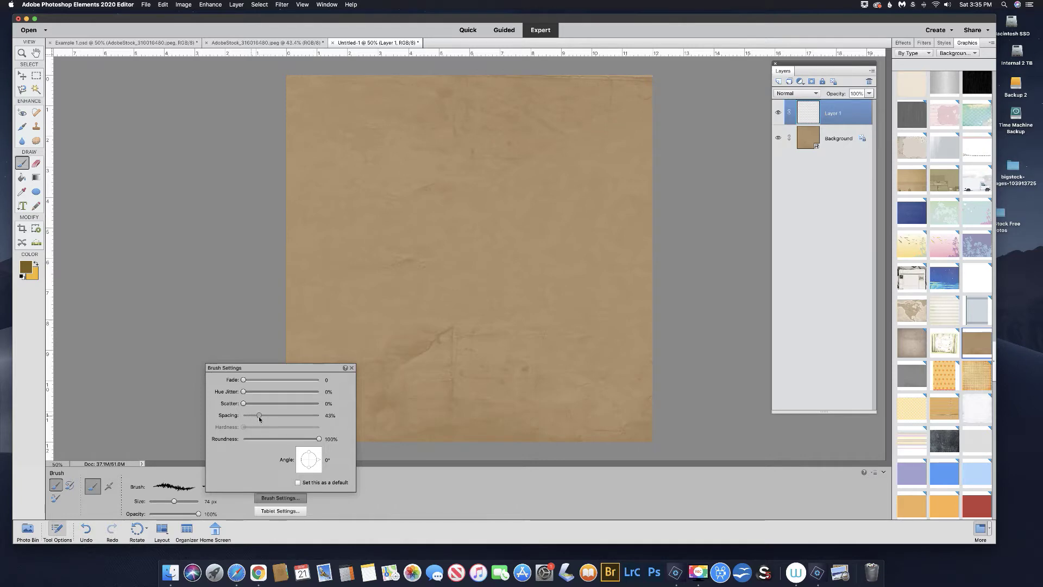
left_click_drag(259, 418, 277, 418)
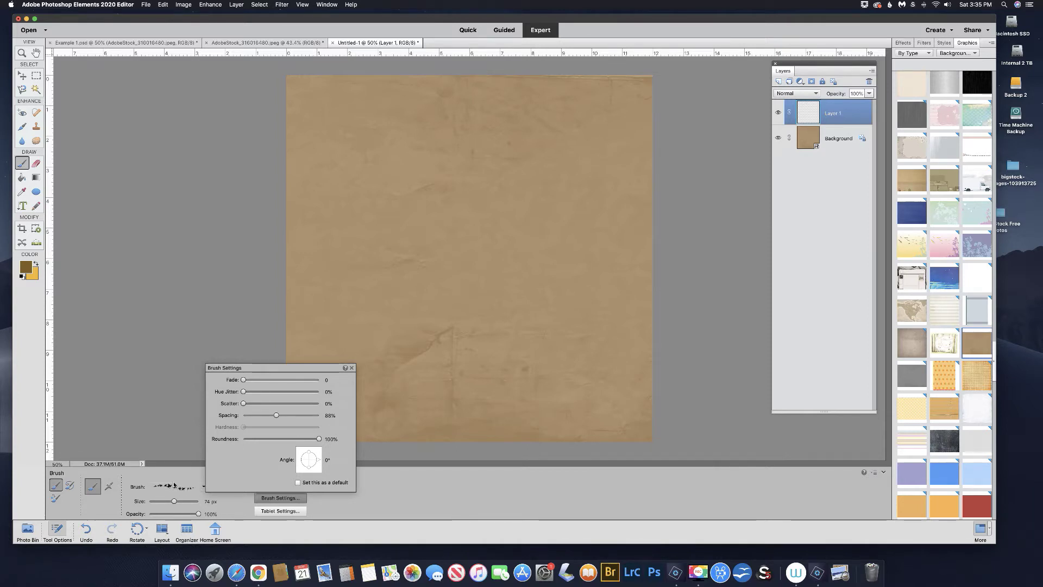
left_click_drag(245, 404, 271, 405)
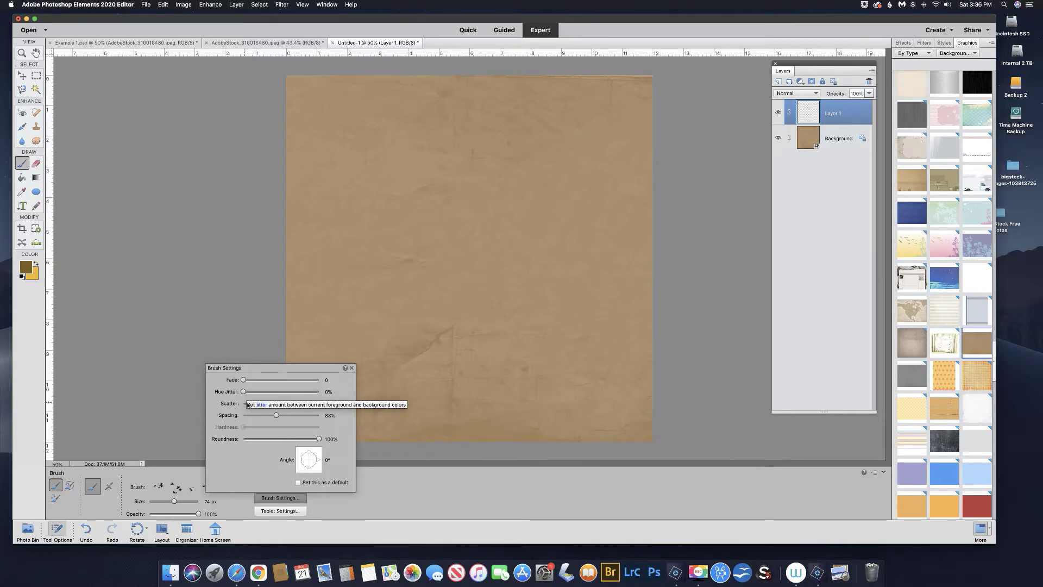
left_click_drag(244, 391, 276, 395)
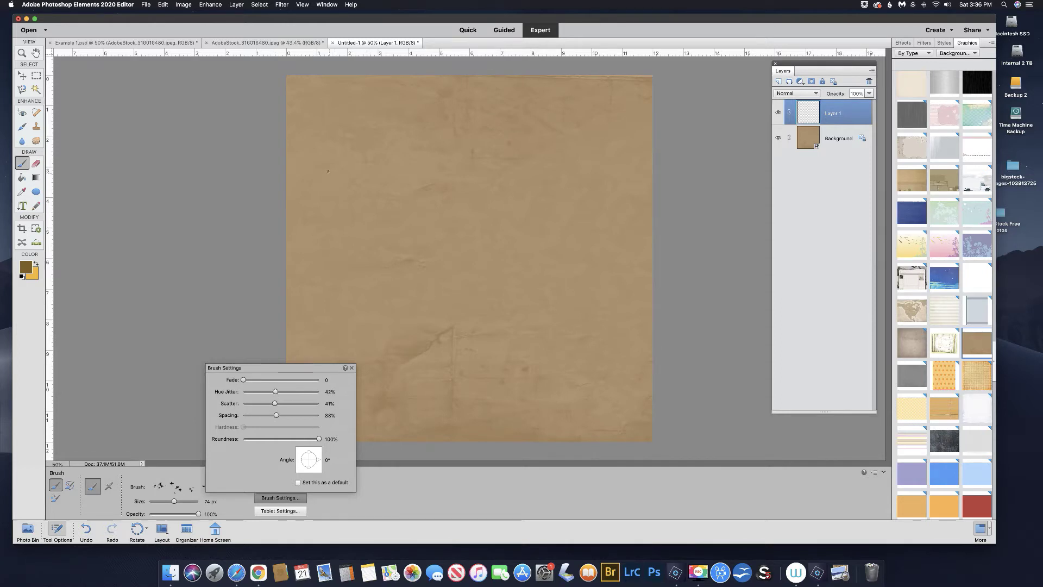
Paint a trial leaf stroke across the page, undo it, and enlarge the brush to 600 px.
mouse_move(329, 163)
left_mouse_down()
mouse_move(413, 176)
mouse_move(434, 212)
mouse_move(478, 234)
mouse_move(498, 285)
left_mouse_up()
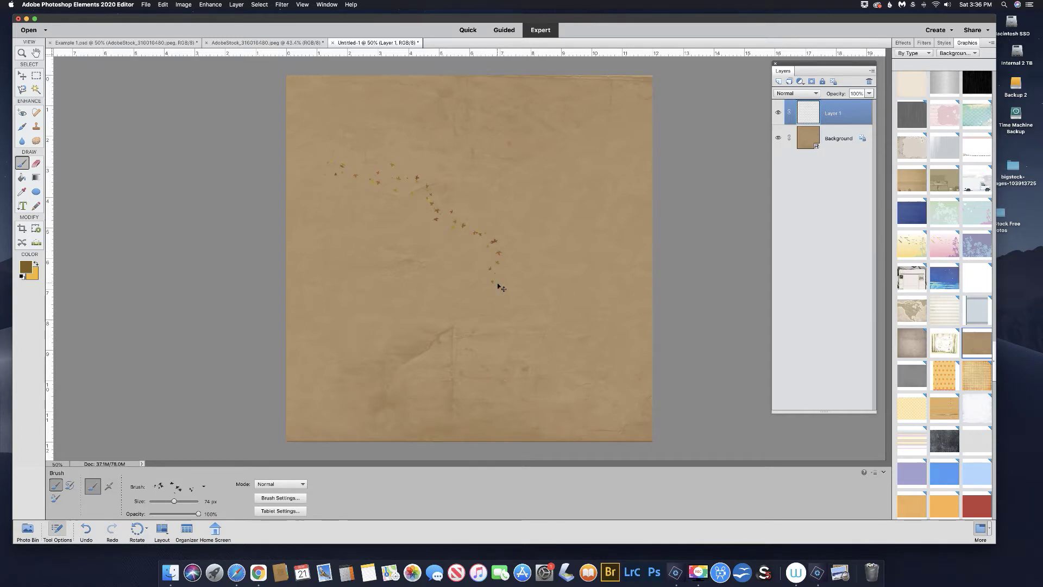
key("super+z")
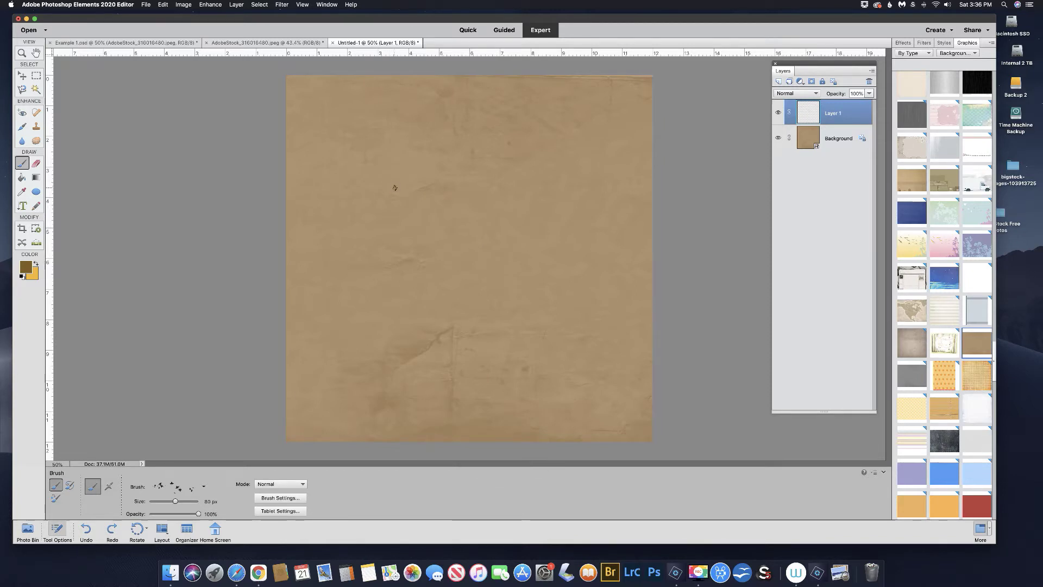
key("bracketright")
key("bracketright")
key("bracketright")
key("bracketright")
key("bracketright")
key("bracketright")
key("bracketright")
key("bracketright")
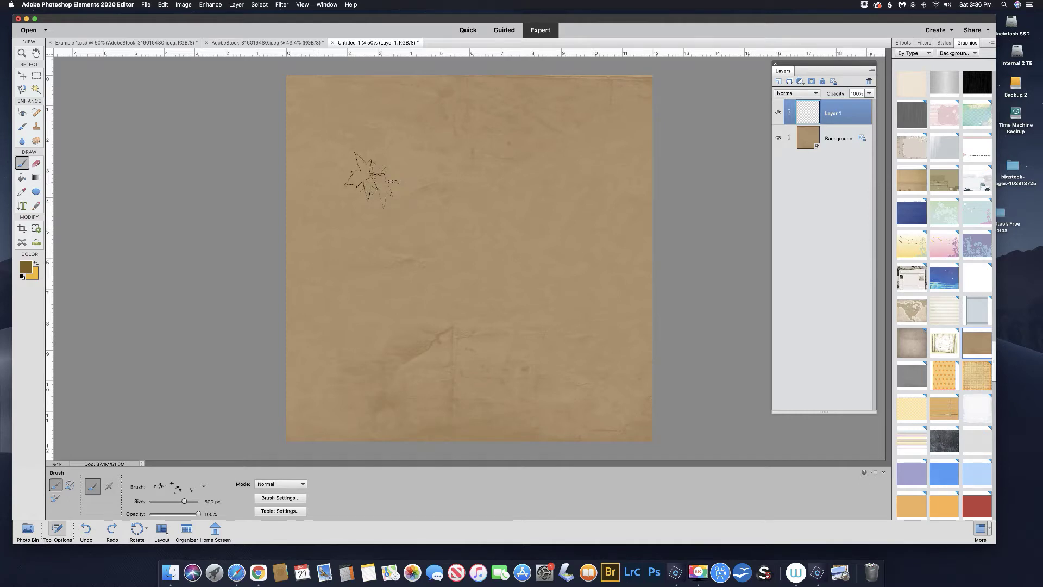
Paint scattered maple leaves over the whole page on Layer 1 with several strokes.
mouse_move(323, 157)
left_mouse_down()
mouse_move(413, 179)
mouse_move(457, 256)
mouse_move(554, 305)
mouse_move(582, 303)
mouse_move(639, 328)
mouse_move(667, 355)
left_mouse_up()
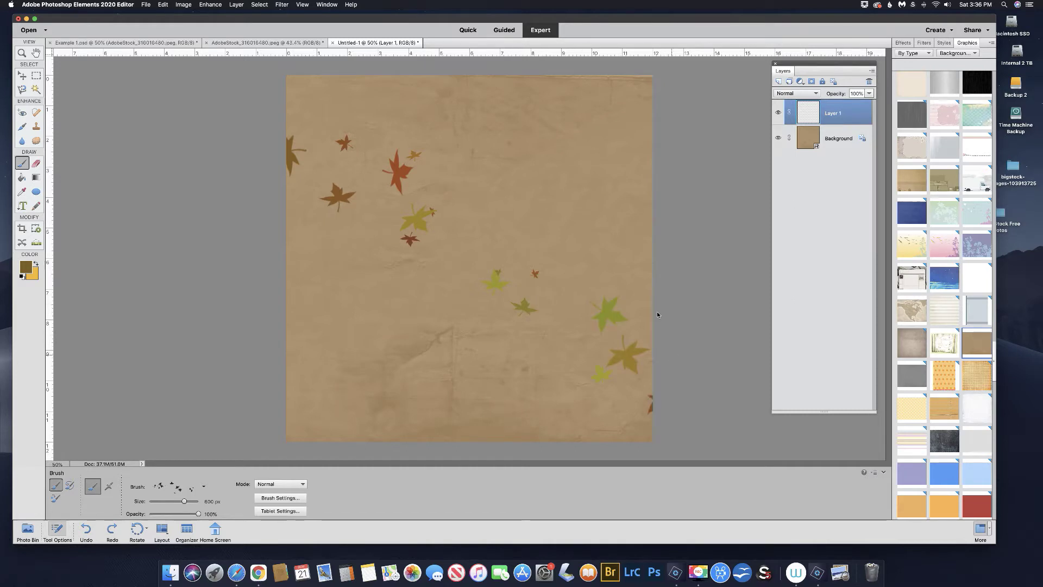
mouse_move(437, 113)
left_mouse_down()
mouse_move(518, 119)
mouse_move(551, 172)
mouse_move(547, 235)
mouse_move(665, 266)
left_mouse_up()
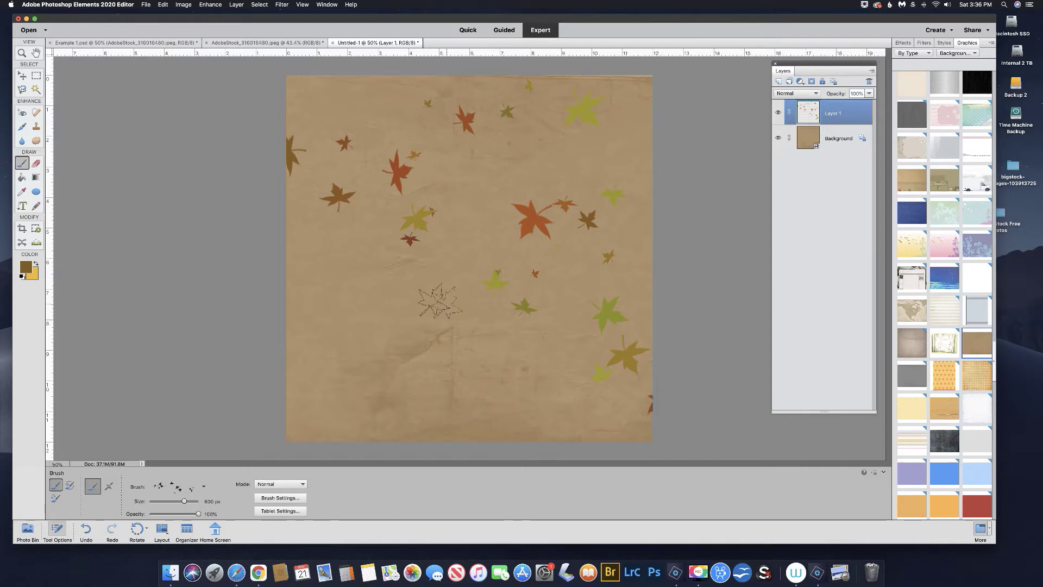
mouse_move(405, 294)
left_mouse_down()
mouse_move(359, 332)
mouse_move(400, 392)
mouse_move(503, 384)
mouse_move(475, 290)
mouse_move(335, 233)
mouse_move(339, 163)
mouse_move(358, 119)
mouse_move(583, 126)
mouse_move(601, 173)
mouse_move(559, 263)
mouse_move(591, 346)
mouse_move(580, 412)
mouse_move(501, 397)
mouse_move(296, 294)
mouse_move(332, 411)
mouse_move(361, 427)
left_mouse_up()
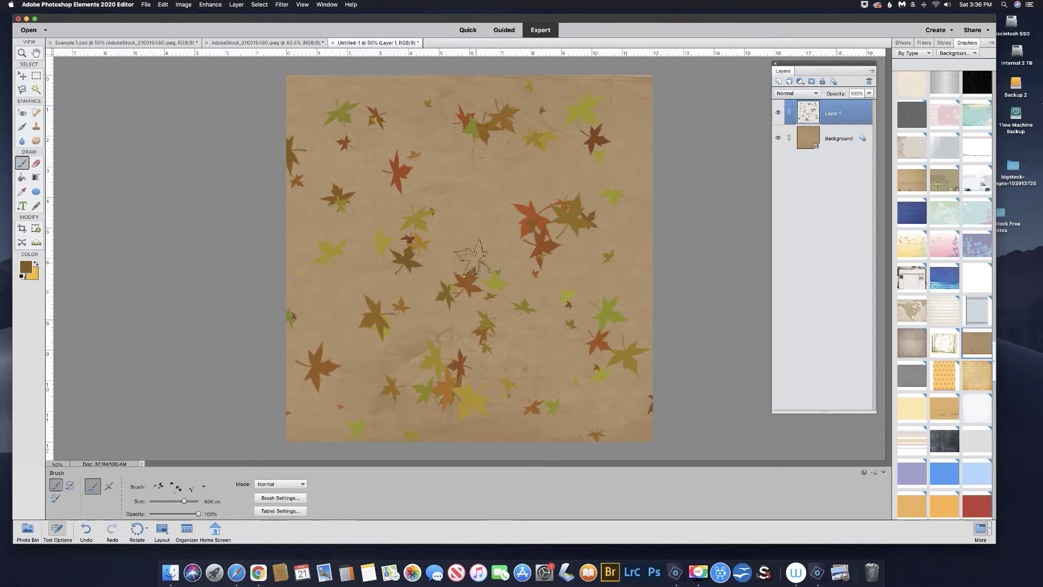
mouse_move(486, 169)
left_mouse_down()
mouse_move(419, 123)
mouse_move(566, 106)
mouse_move(626, 164)
mouse_move(492, 228)
mouse_move(436, 231)
mouse_move(359, 127)
mouse_move(266, 256)
mouse_move(330, 358)
mouse_move(587, 455)
mouse_move(610, 381)
mouse_move(476, 332)
mouse_move(591, 254)
mouse_move(616, 333)
mouse_move(620, 279)
mouse_move(381, 166)
mouse_move(320, 266)
mouse_move(351, 452)
mouse_move(524, 423)
left_mouse_up()
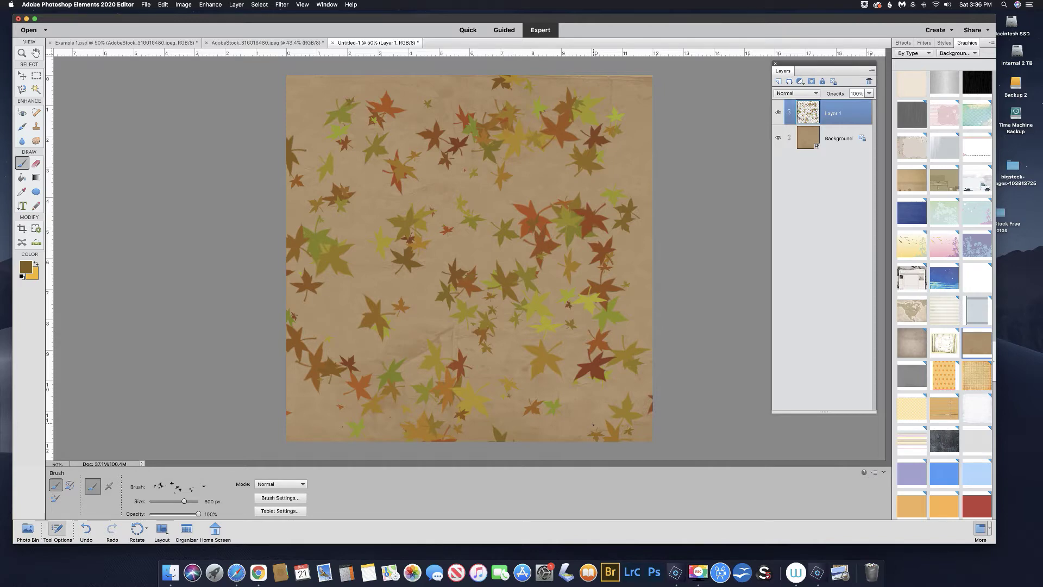
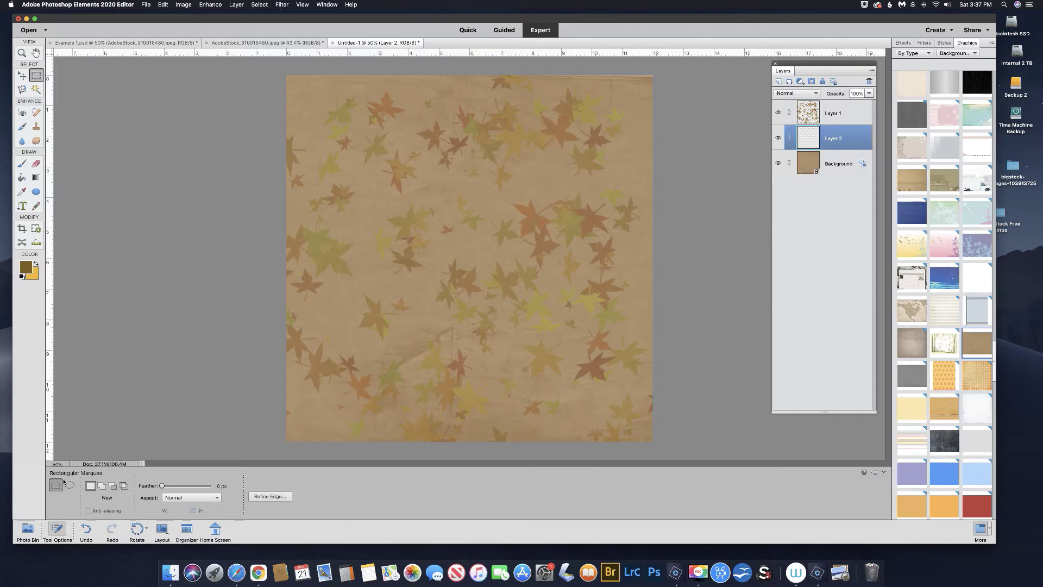
Make a rectangular selection on Layer 2 with a 112 px feather, about 10 by 10 in, inset about 1 in from the page edges.
left_click_drag(162, 486, 184, 487)
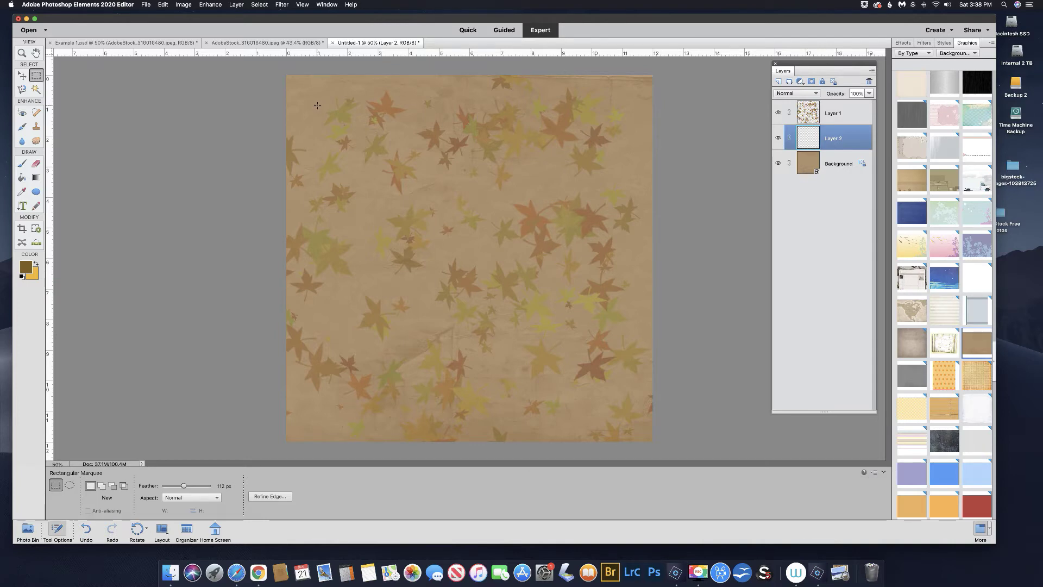
left_click_drag(318, 106, 623, 411)
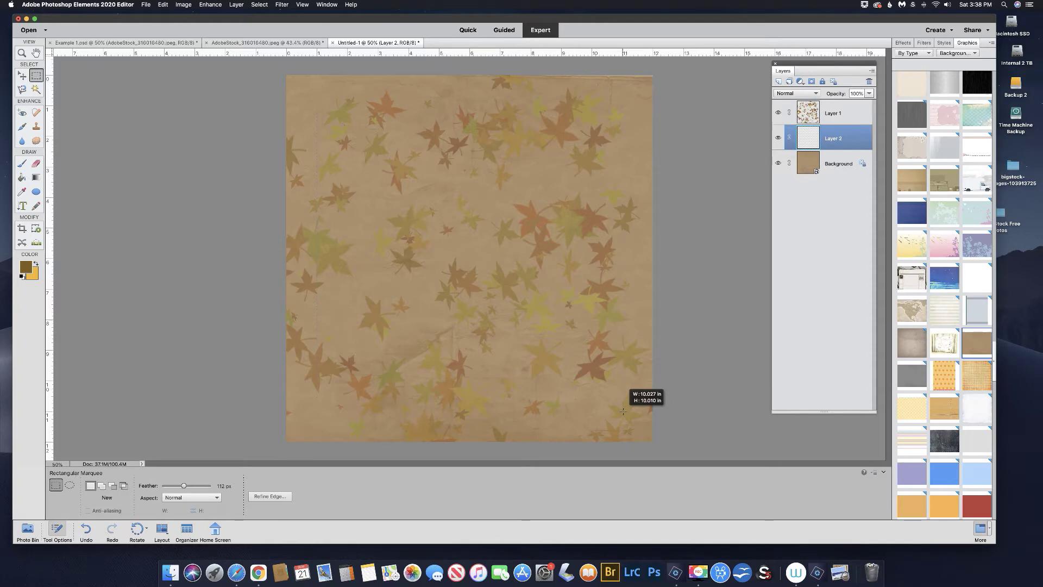
left_click_drag(623, 412, 623, 412)
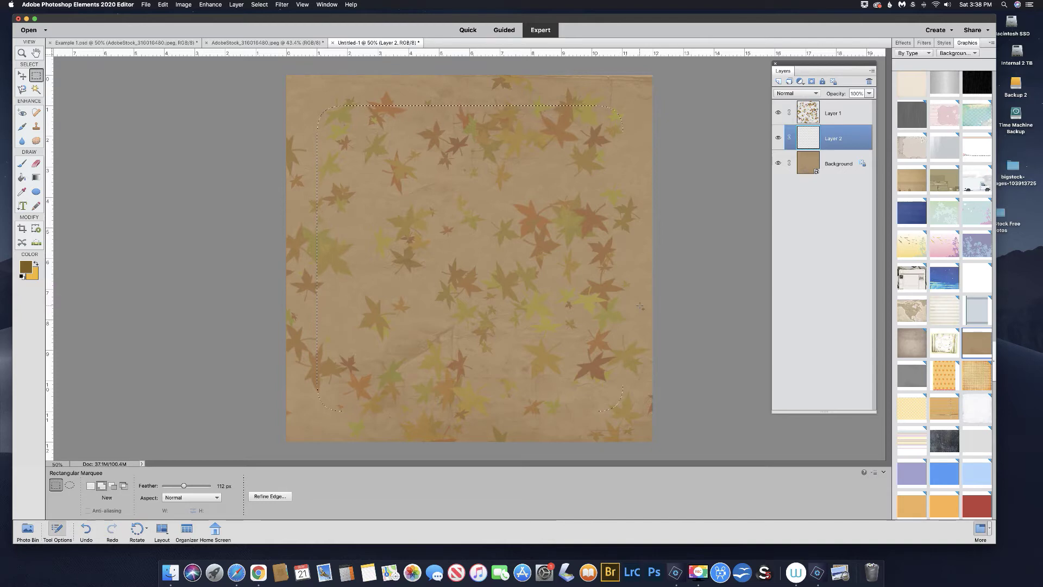
Fill the feathered selection with white, clear the selection, and lower Layer 2's opacity to 36%.
key("shift+BackSpace")
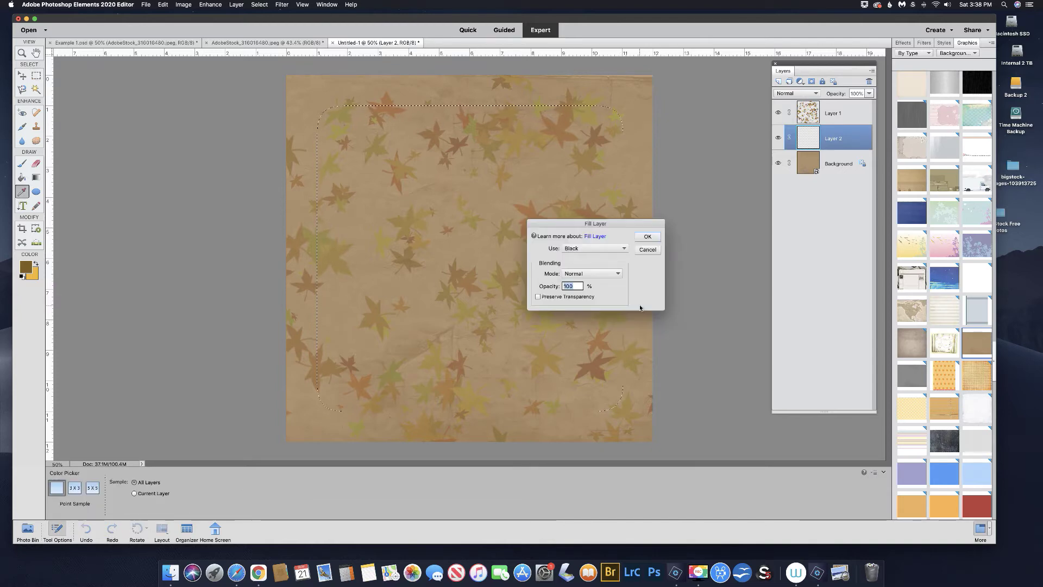
left_click(583, 250)
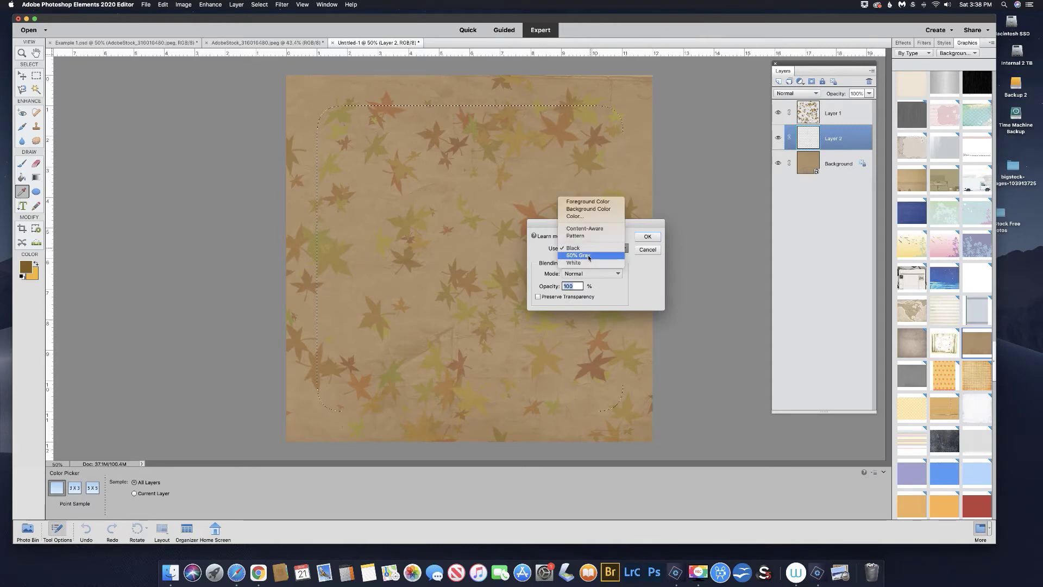
left_click(586, 265)
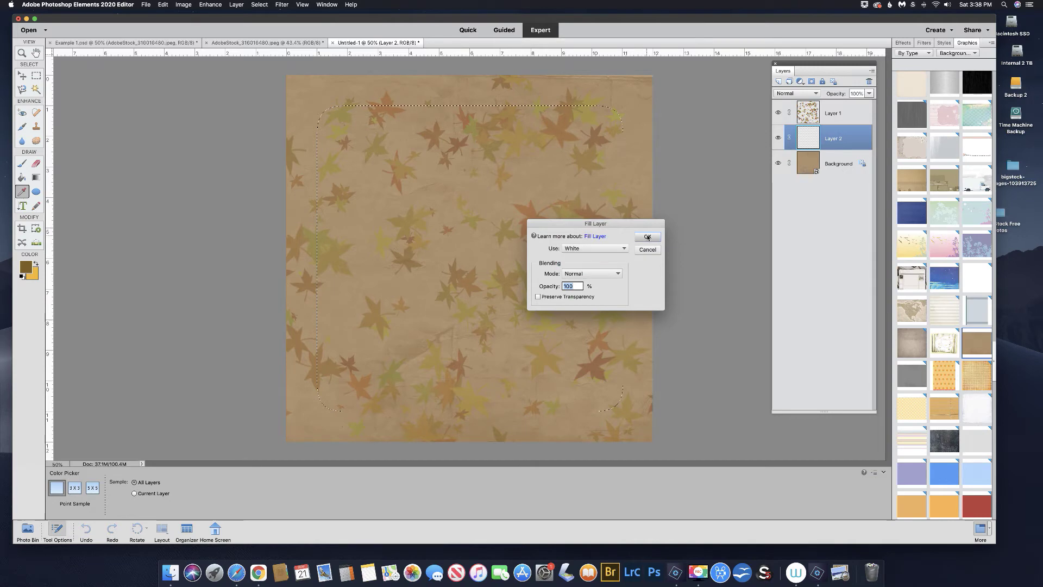
left_click(647, 236)
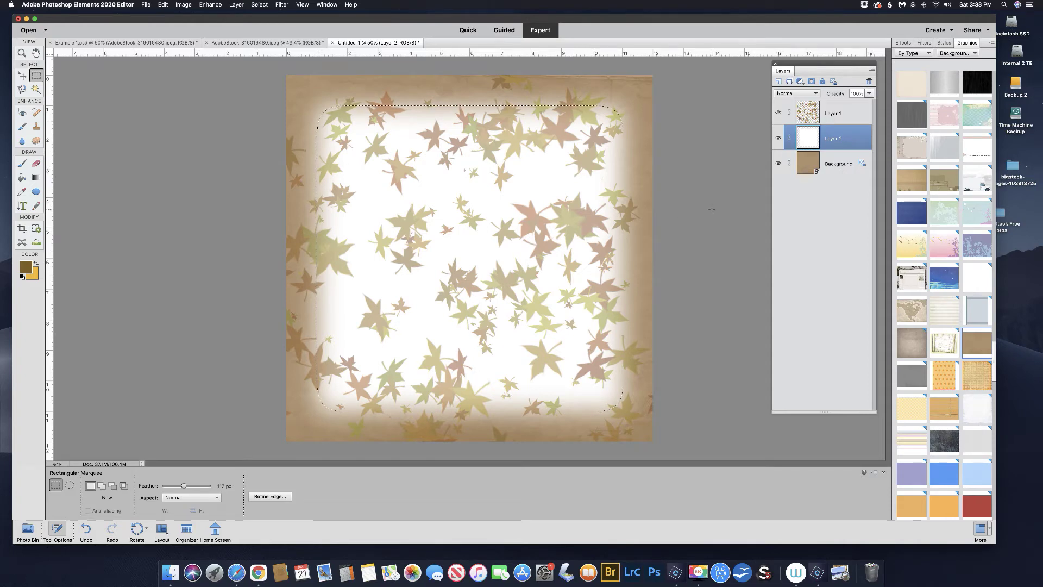
key("super+d")
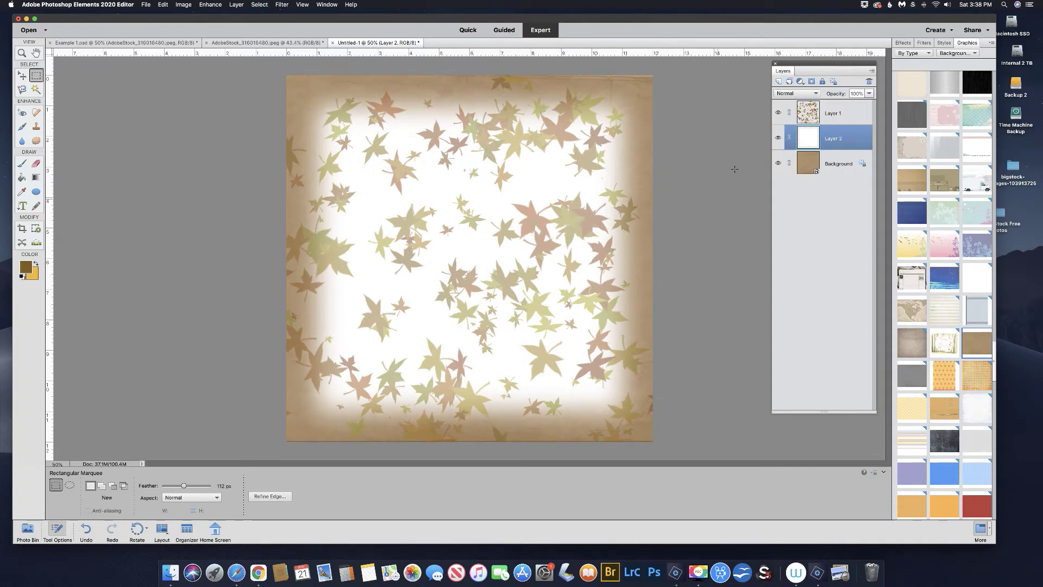
left_click(870, 94)
left_click_drag(871, 105, 847, 104)
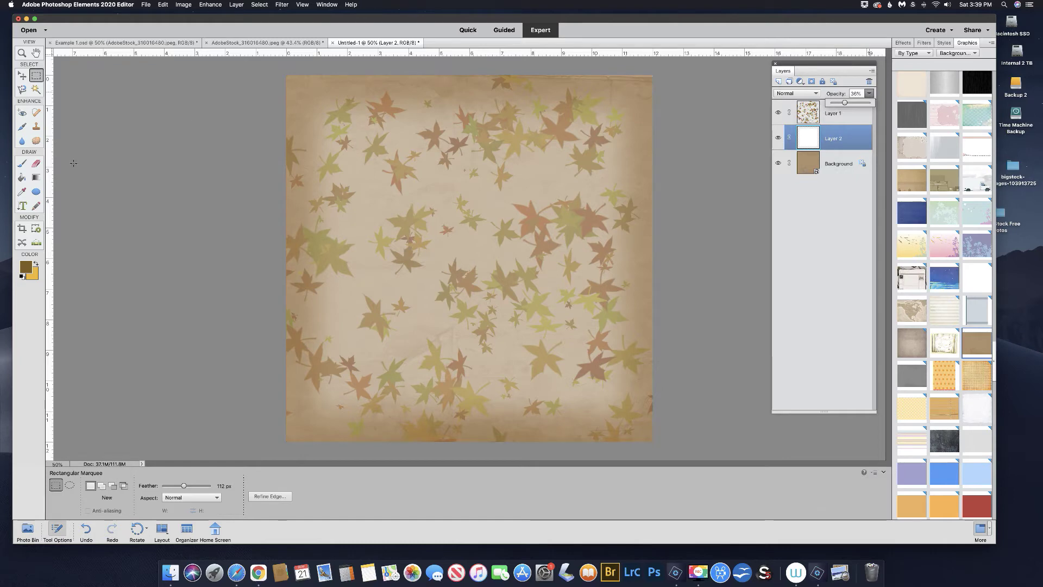
Add the horizontal title text "Thanksgiving" in the upper part of the page.
left_click(22, 206)
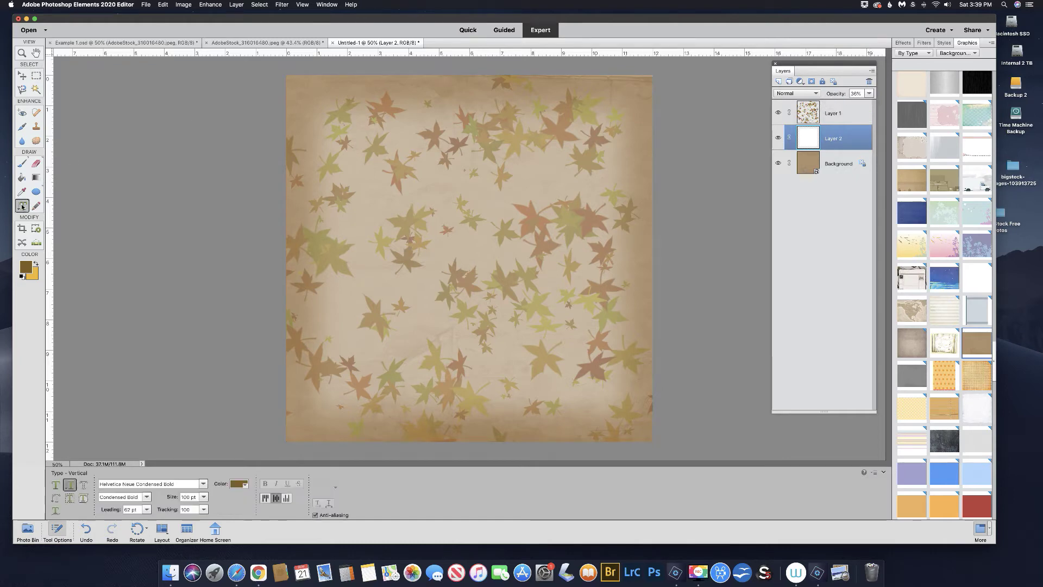
left_click(57, 485)
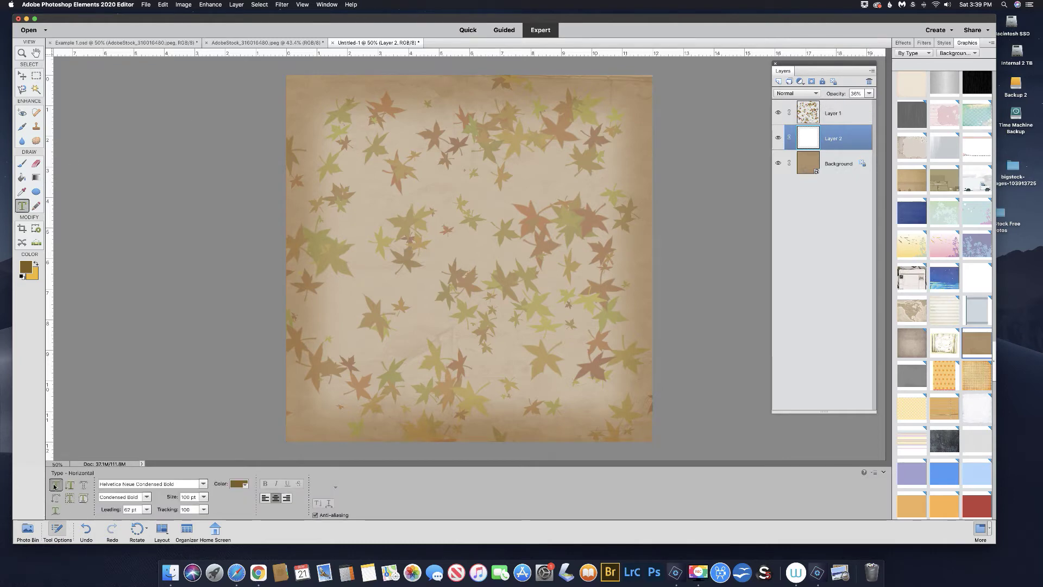
left_click(377, 158)
type("T")
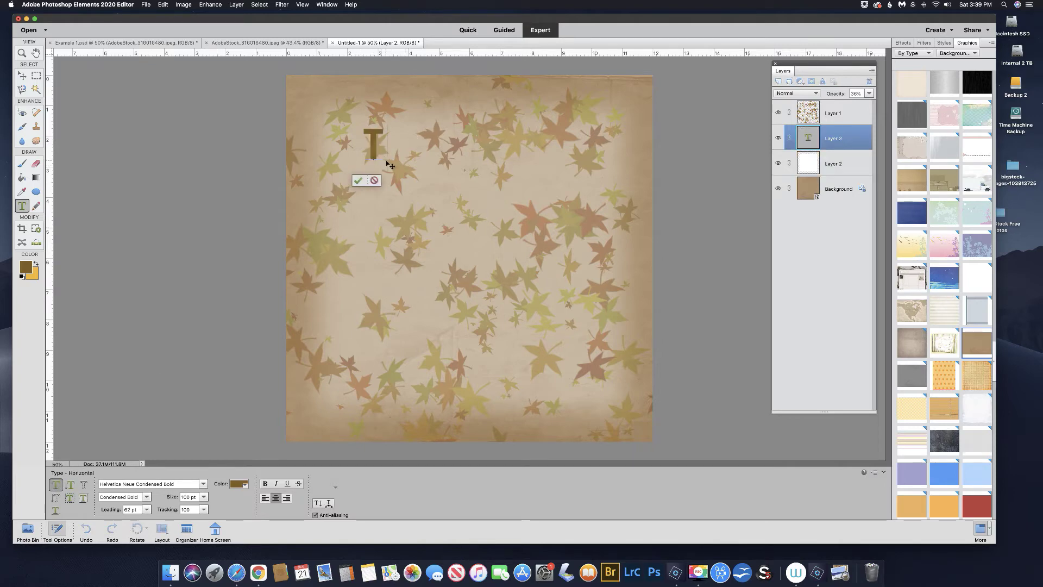
type("hanksgiving")
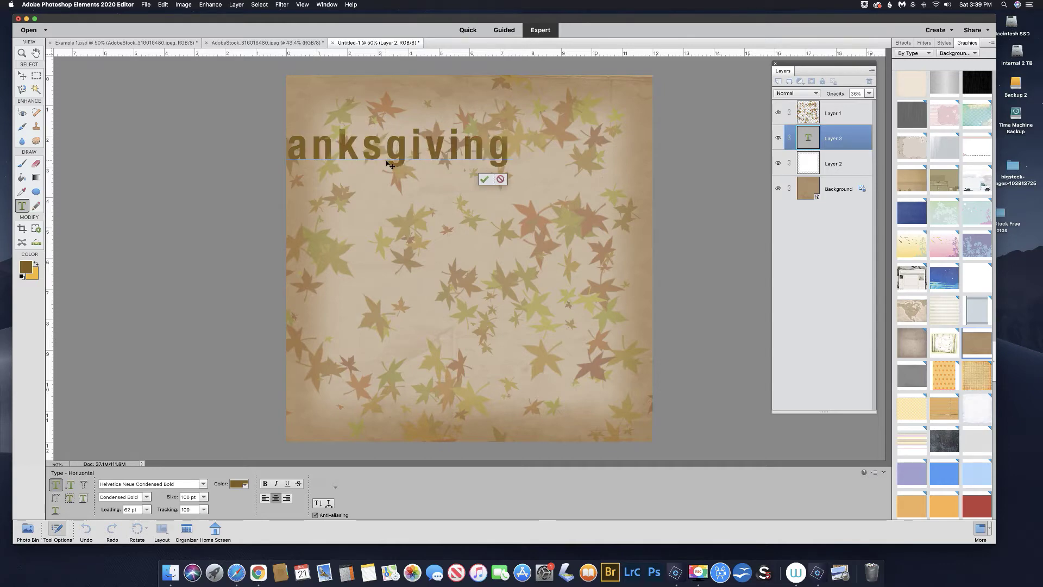
left_click(484, 180)
Center the Thanksgiving title across the upper page and move its layer above the leaf layer.
key("v")
left_click_drag(389, 149, 478, 144)
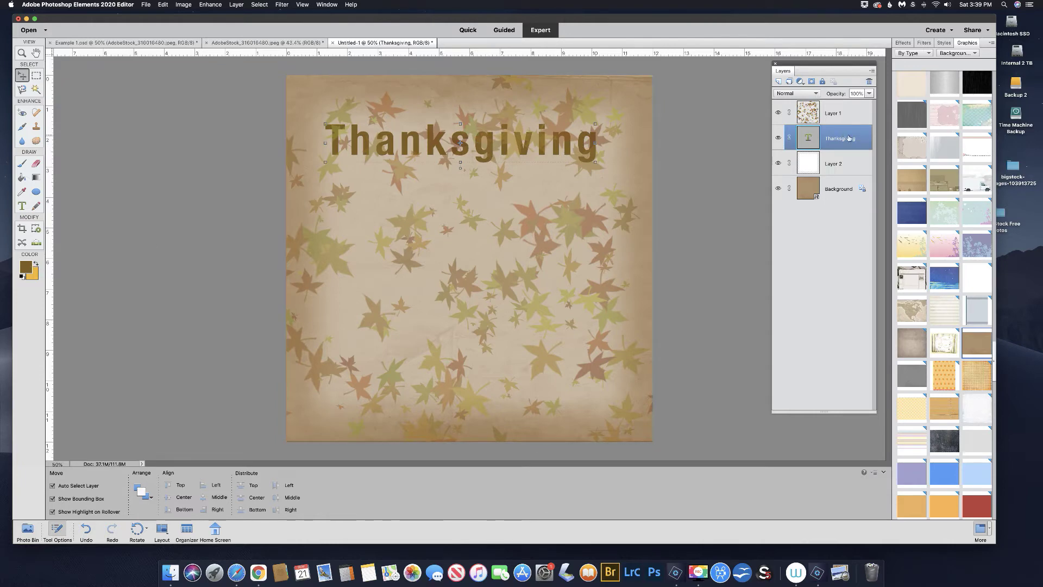
mouse_move(832, 137)
left_mouse_down()
mouse_move(831, 116)
mouse_move(832, 138)
left_mouse_up()
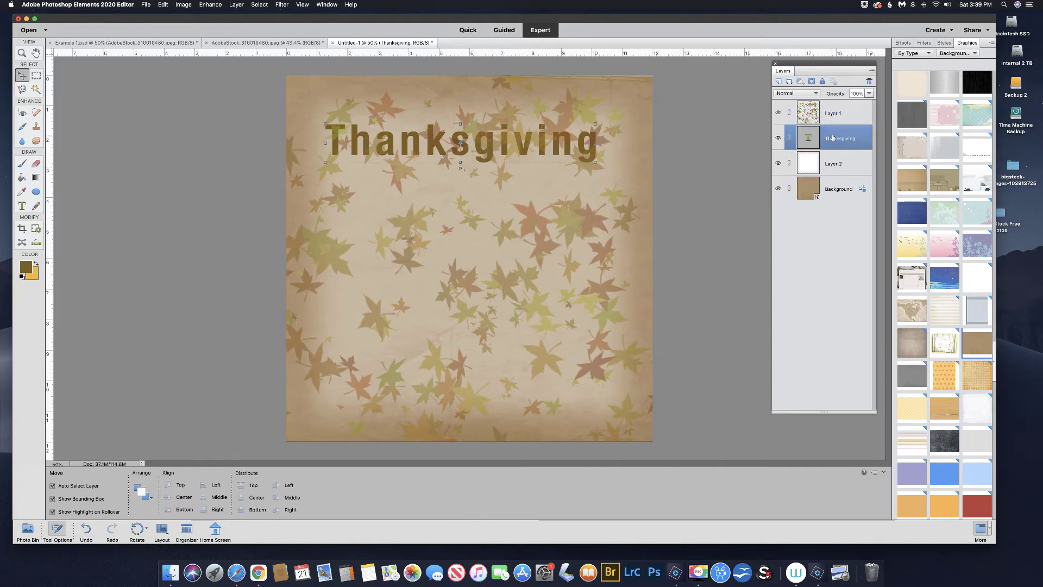
left_click_drag(831, 131, 829, 107)
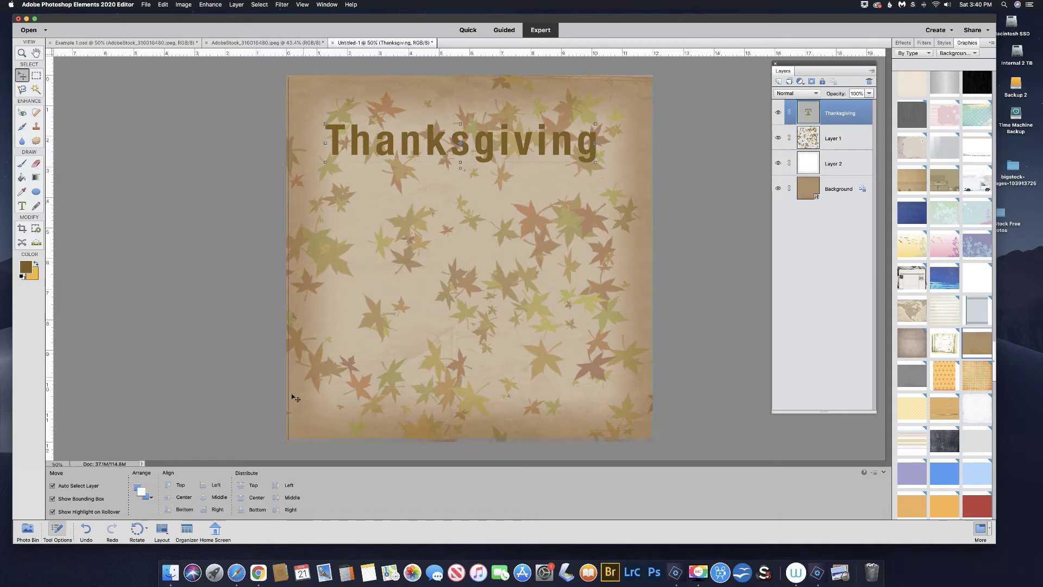
Place the open family kitchen photo on the page, scale it down, and position it below the title.
left_click(28, 530)
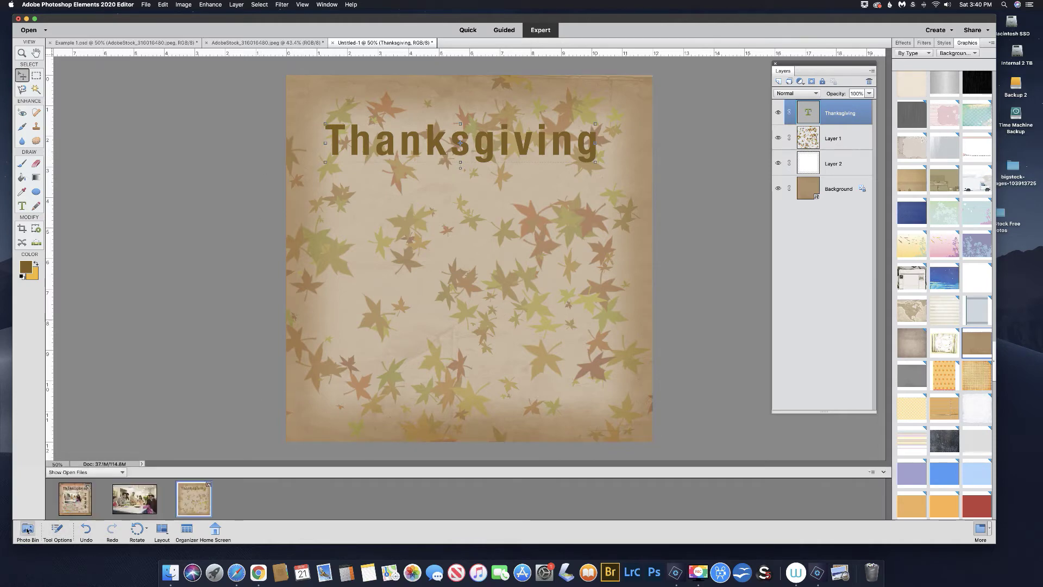
left_click_drag(133, 500, 403, 243)
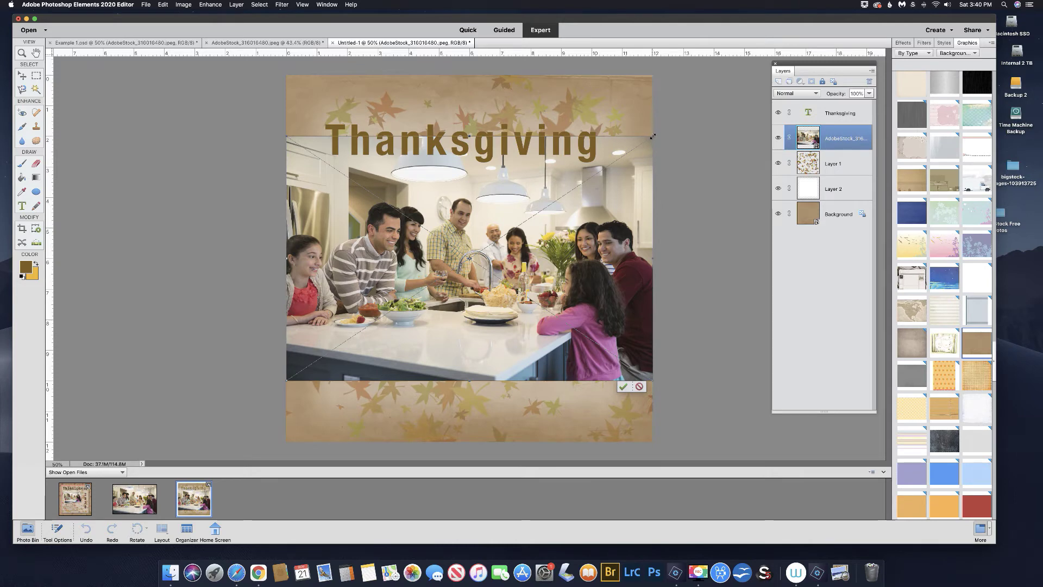
left_click_drag(651, 139, 509, 218)
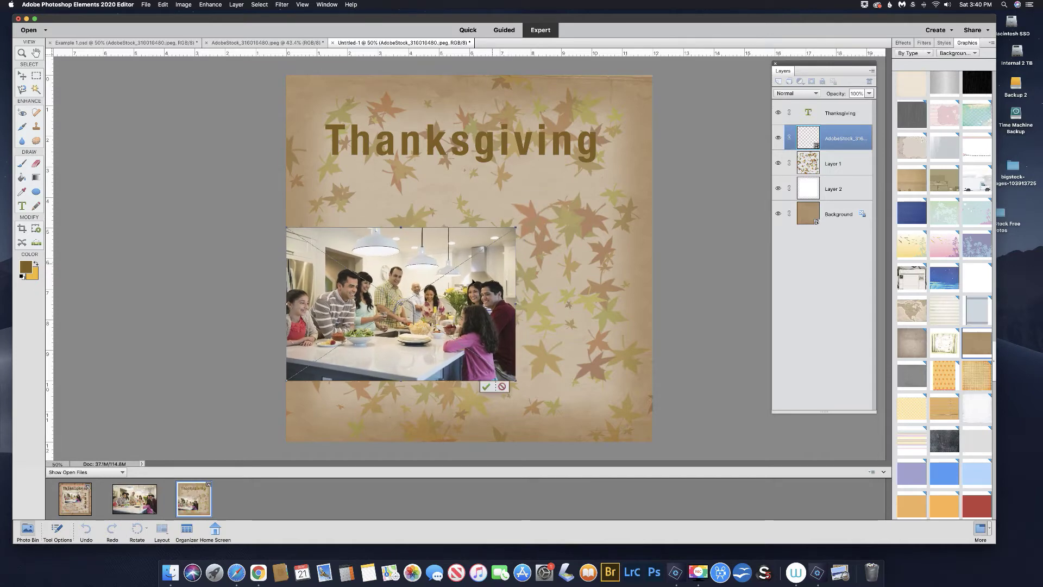
left_click_drag(462, 285, 500, 243)
key("Return")
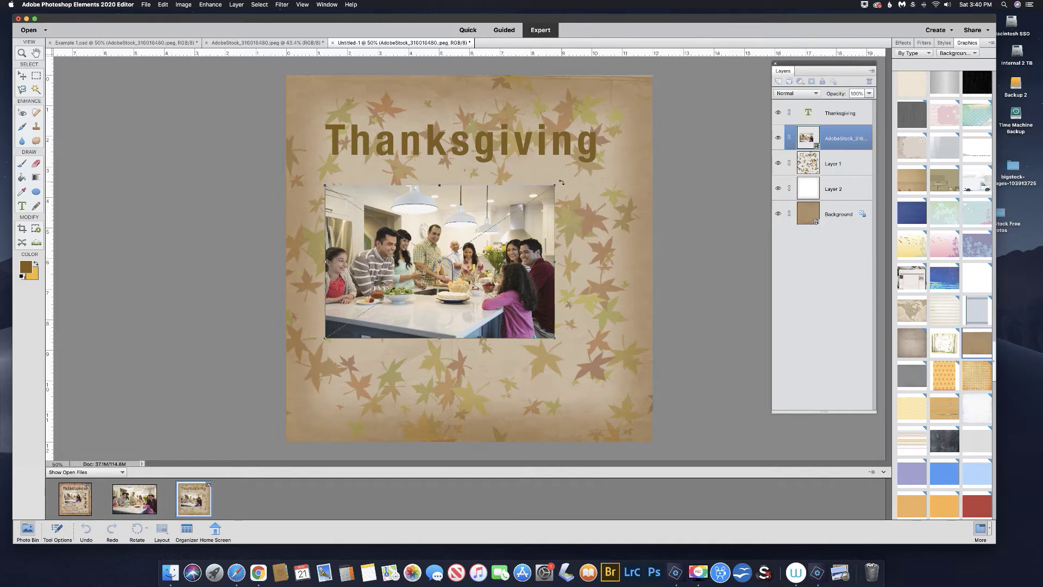
Tilt the photo slightly counterclockwise and shrink it a little more so it sits just below the title.
left_click_drag(561, 181, 549, 173)
left_click_drag(417, 230, 429, 217)
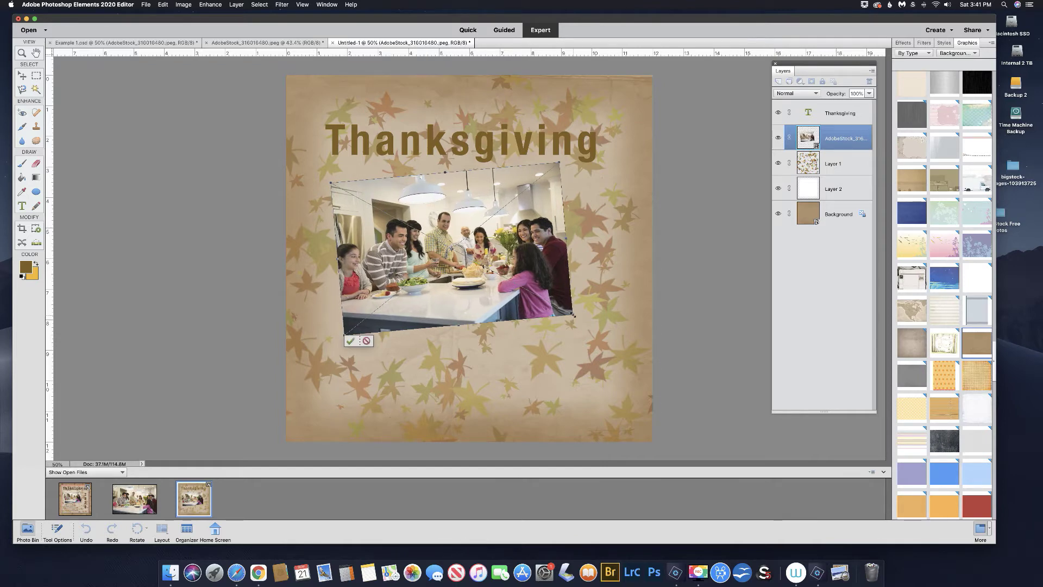
left_click_drag(572, 318, 550, 303)
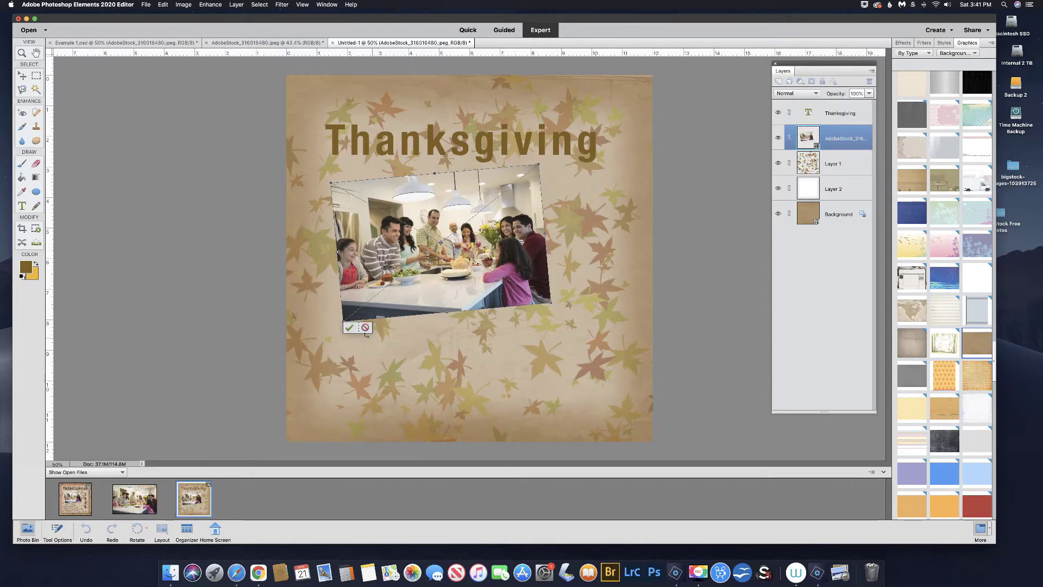
left_click(349, 327)
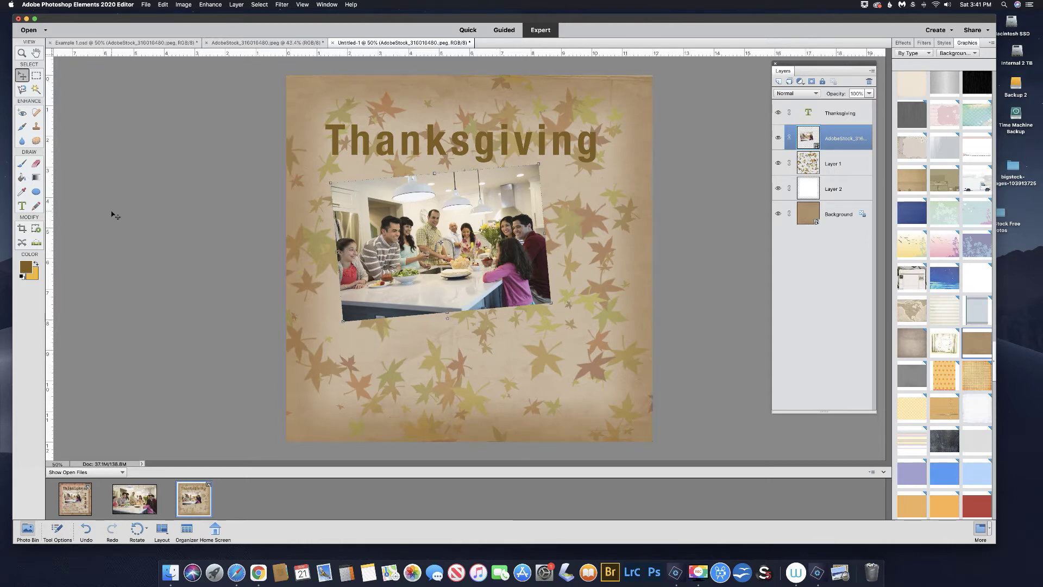
Create a 14 pt horizontal text box below the photo, about as wide as it, and fill it with three lines of placeholder text.
left_click(22, 206)
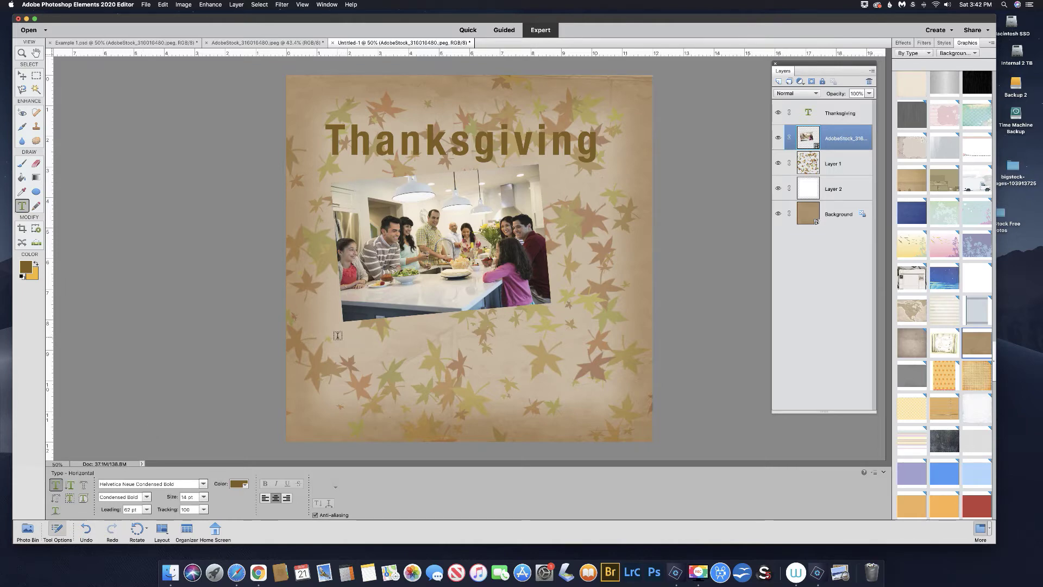
left_click_drag(339, 335, 539, 416)
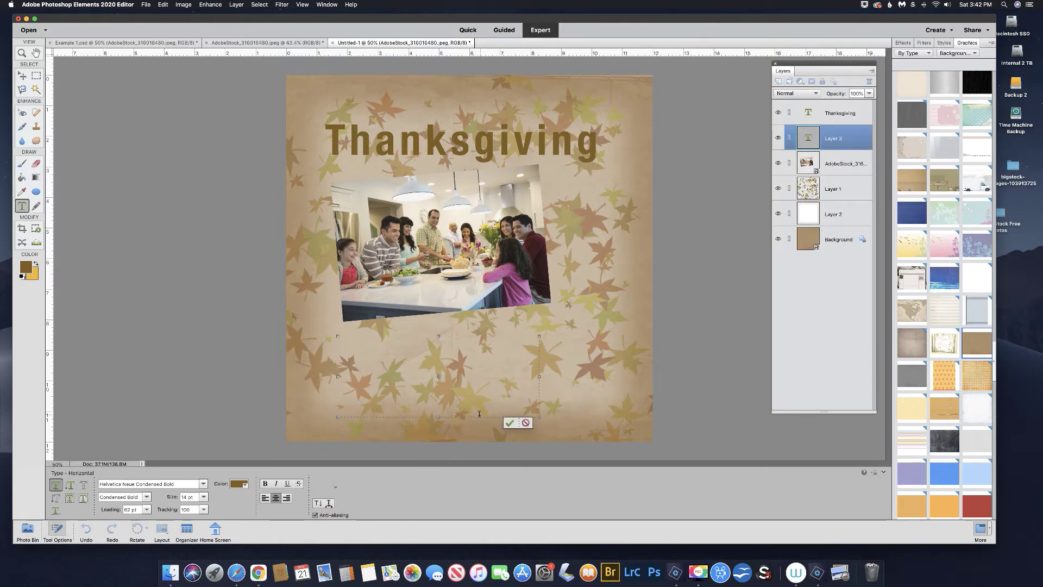
left_click_drag(439, 416, 439, 399)
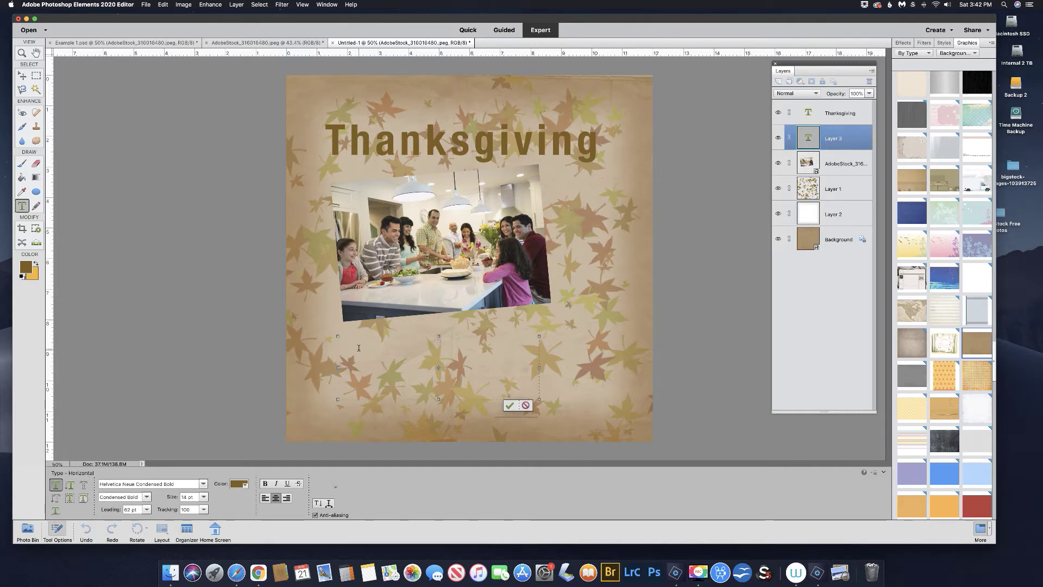
type("dlfaksnlaoveeonadoefn")
type("adjfka andfkaf;ea anfoaef anfdkaof  s")
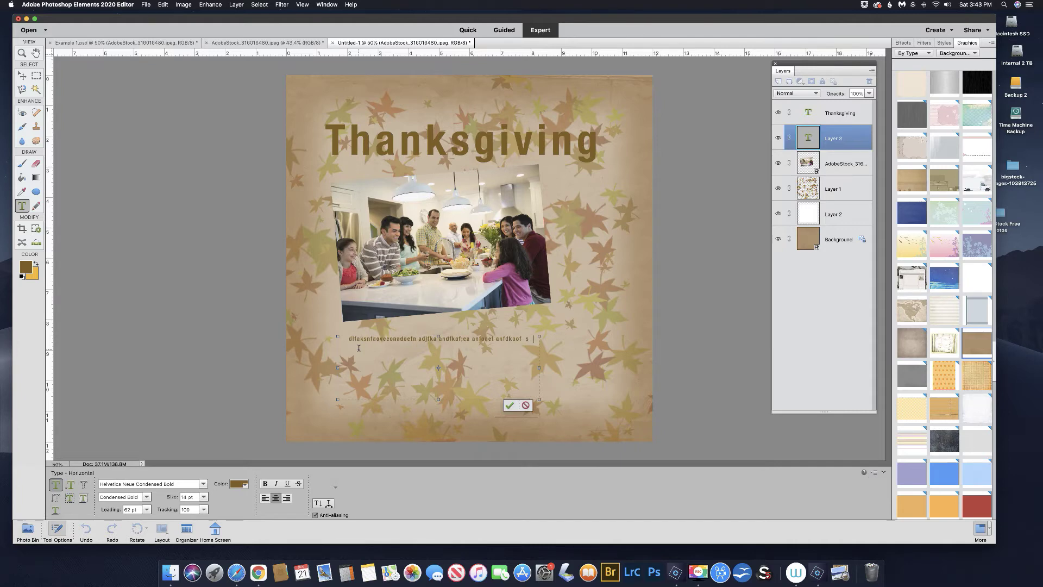
type("fnoefadlaa")
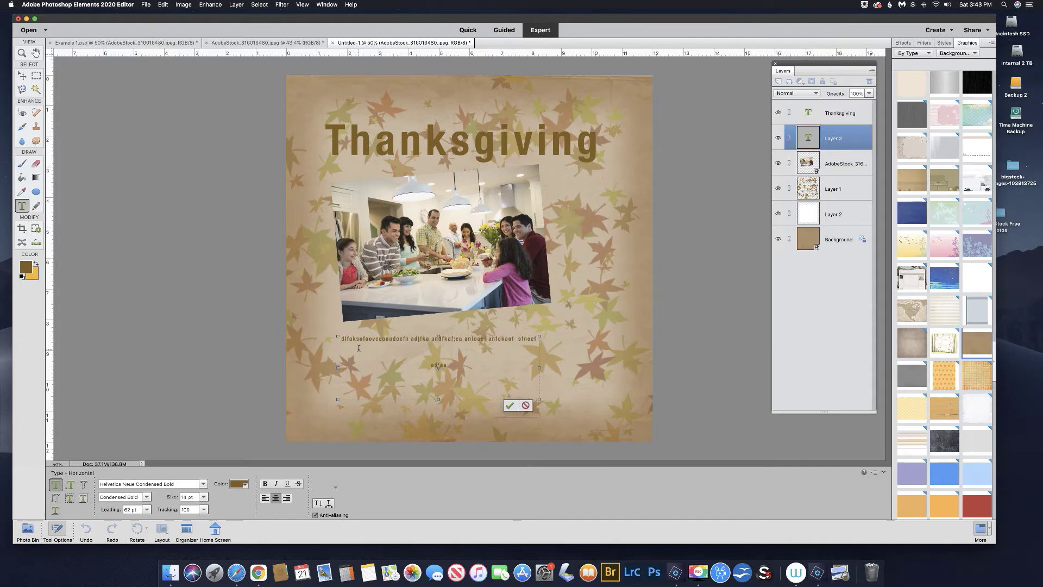
type(" eof dofowef oaf eaofa fdnfo enaof fdanfaofa  fajofjadfdljfa faodfoadfja f")
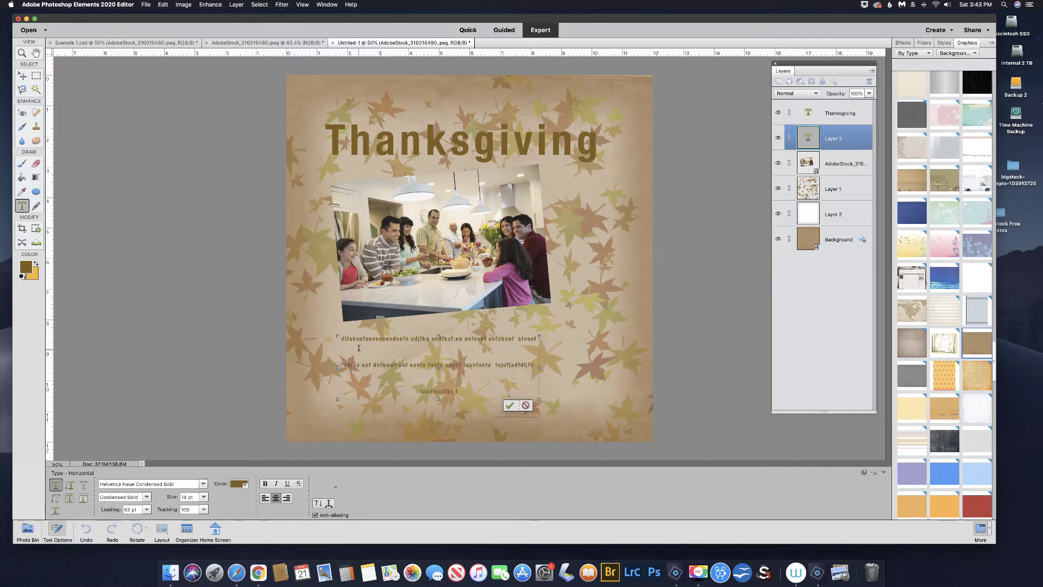
type(" adlsofjaofjaofdf aodfjaofjaodjfoaif")
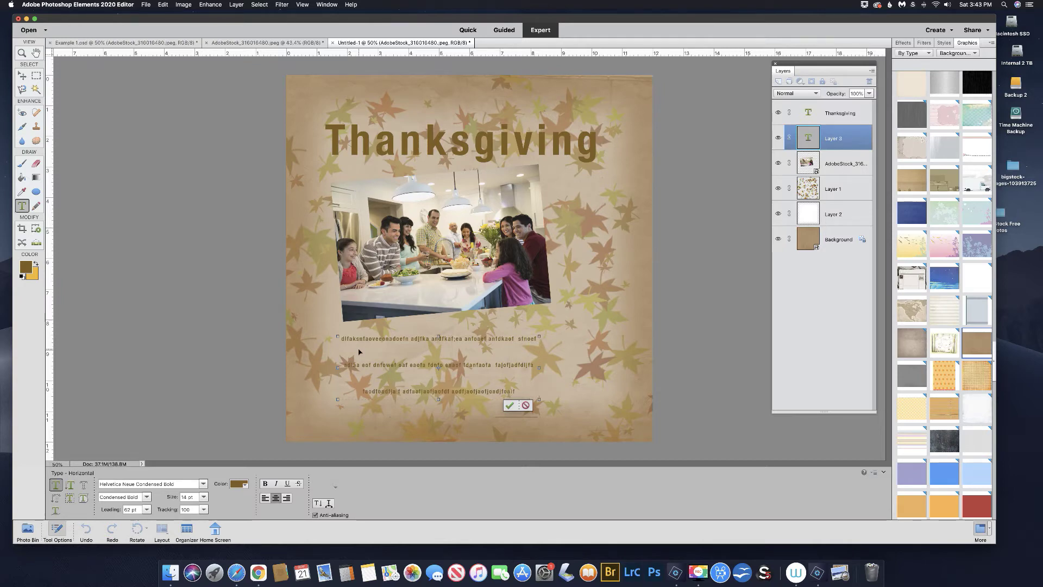
Set the placeholder paragraph's leading to 45 pt and left-align all of its text.
key("super+a")
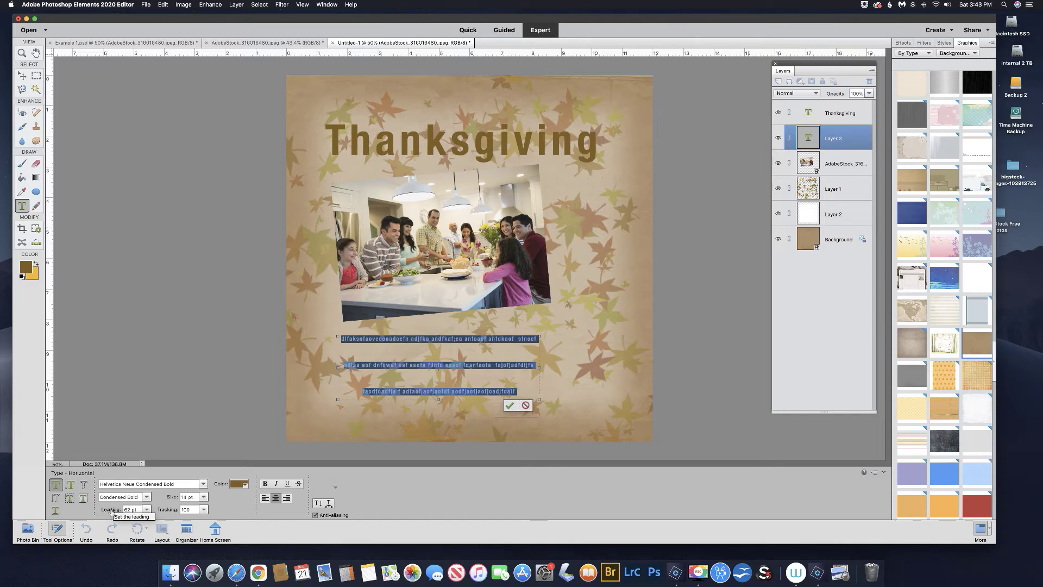
left_click_drag(110, 511, 105, 510)
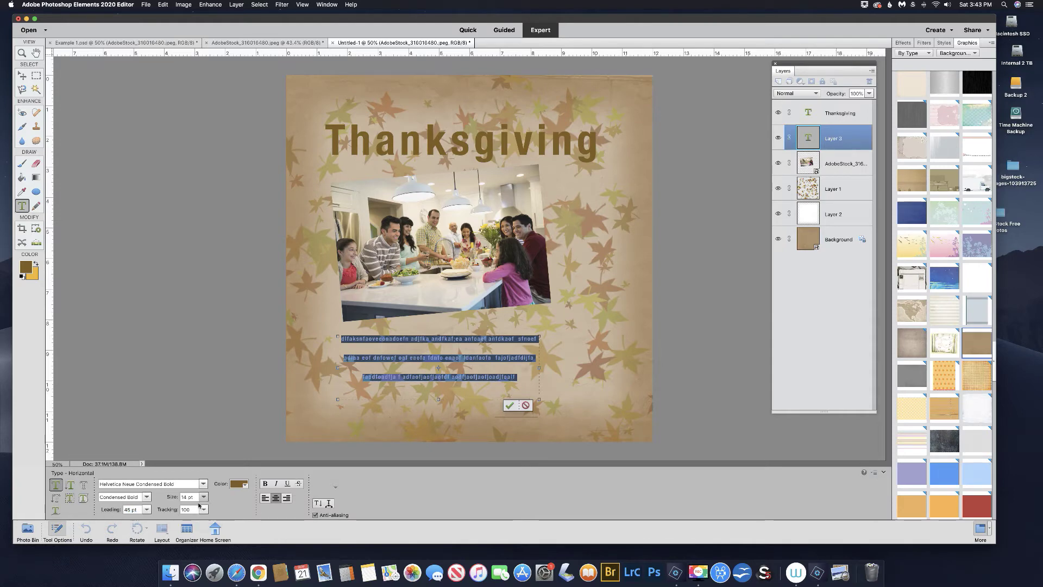
left_click(265, 498)
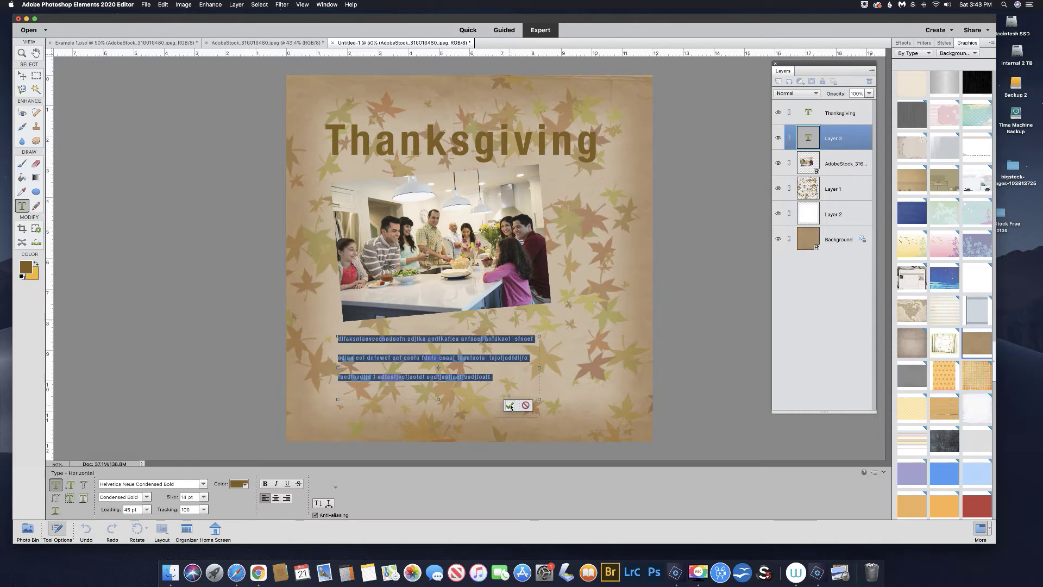
left_click(509, 405)
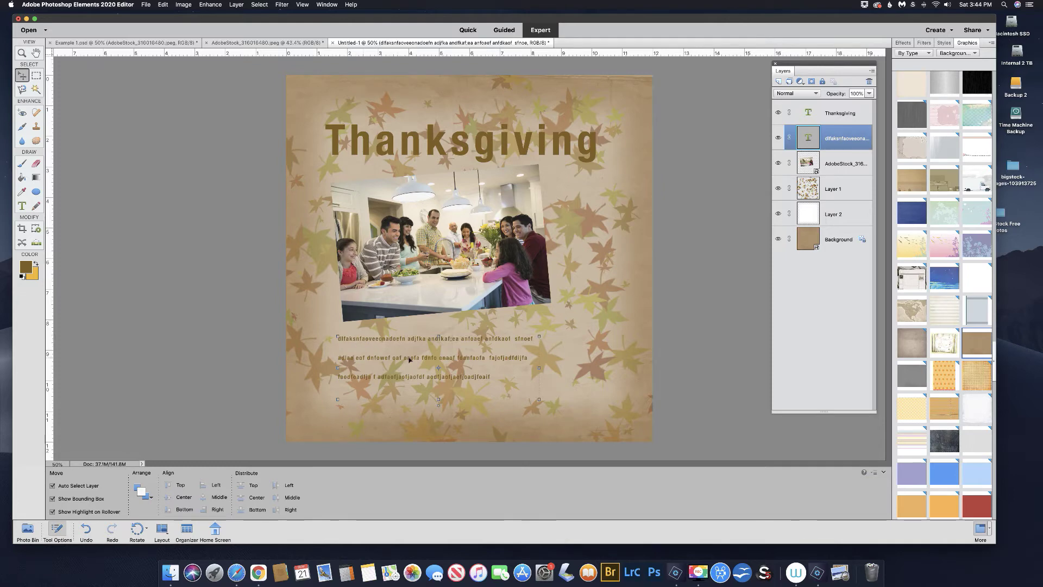
Set all of the placeholder paragraph's text to 18 pt with 36 pt leading.
key("super")
key("super+a")
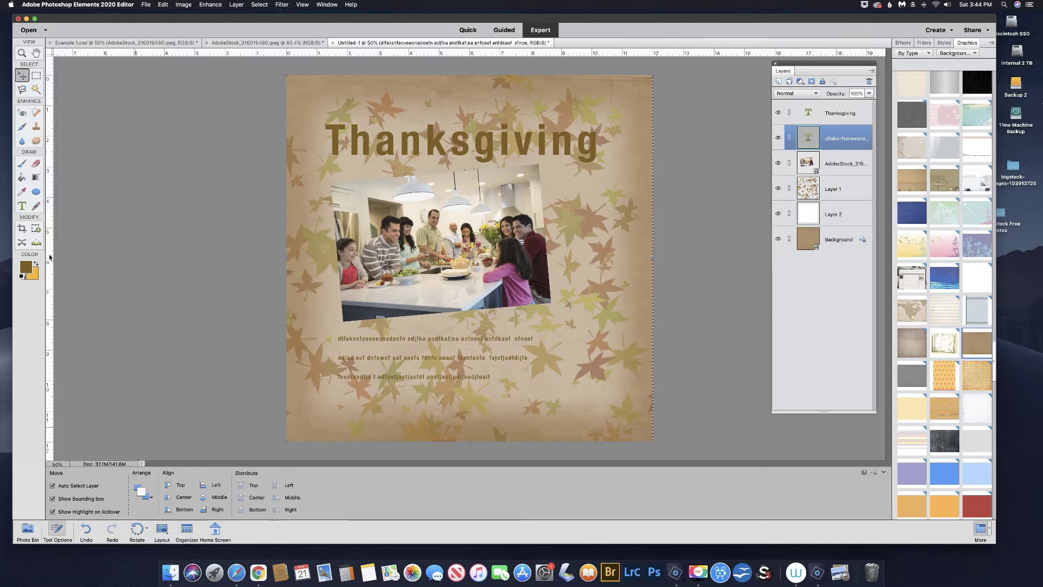
key("t")
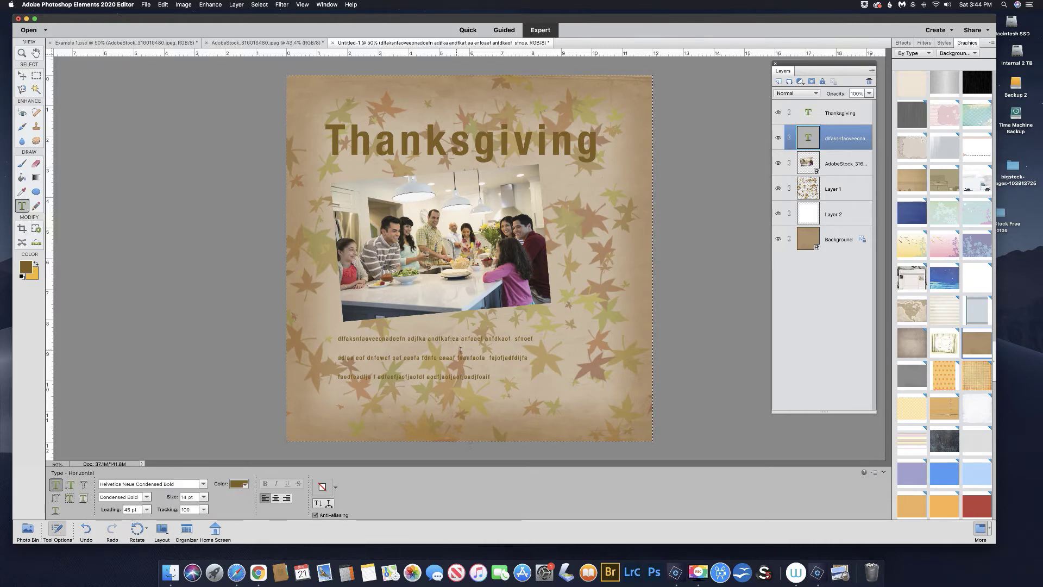
double_click(437, 357)
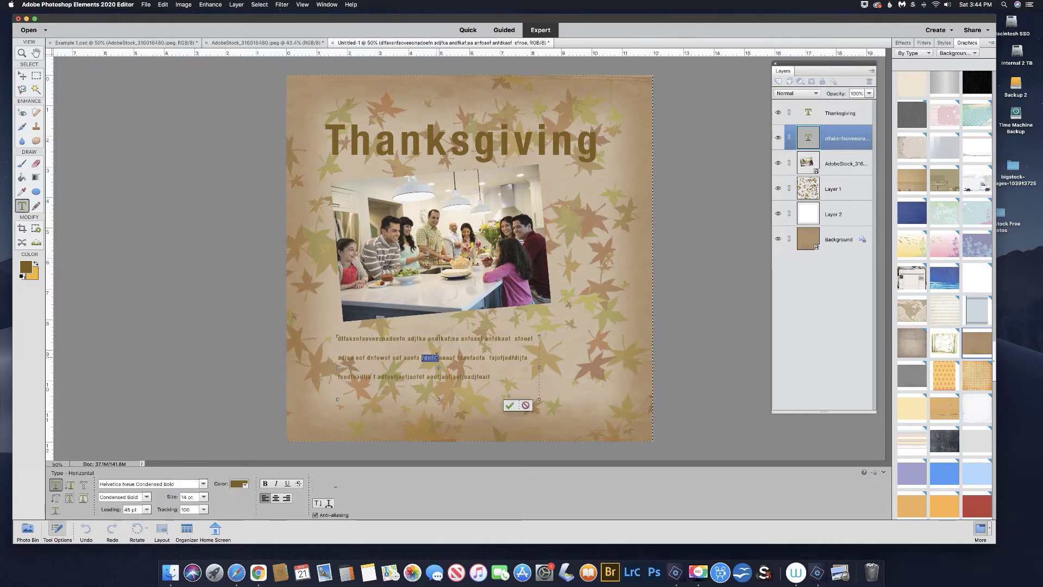
triple_click(437, 358)
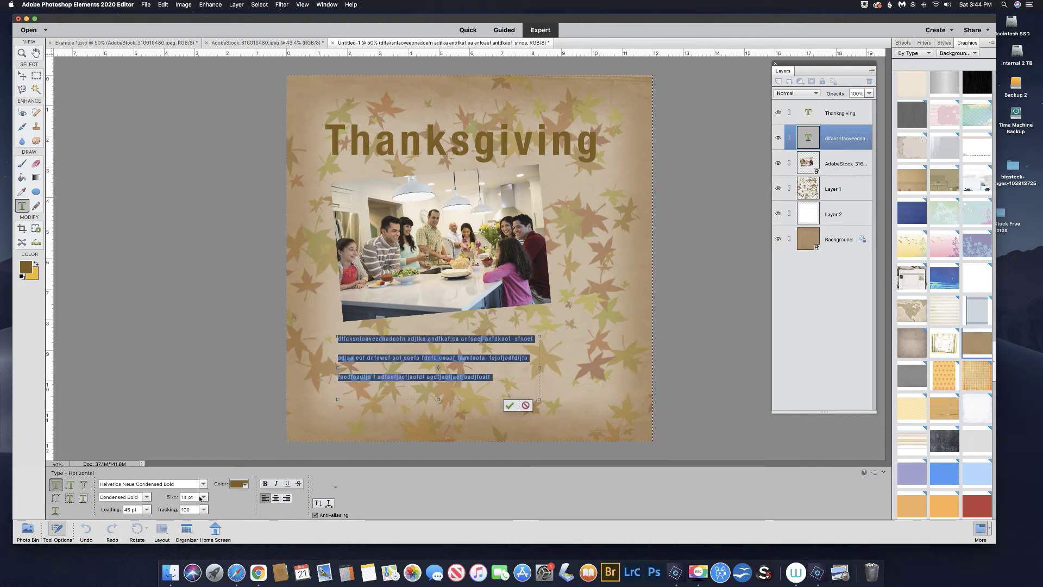
left_click(202, 498)
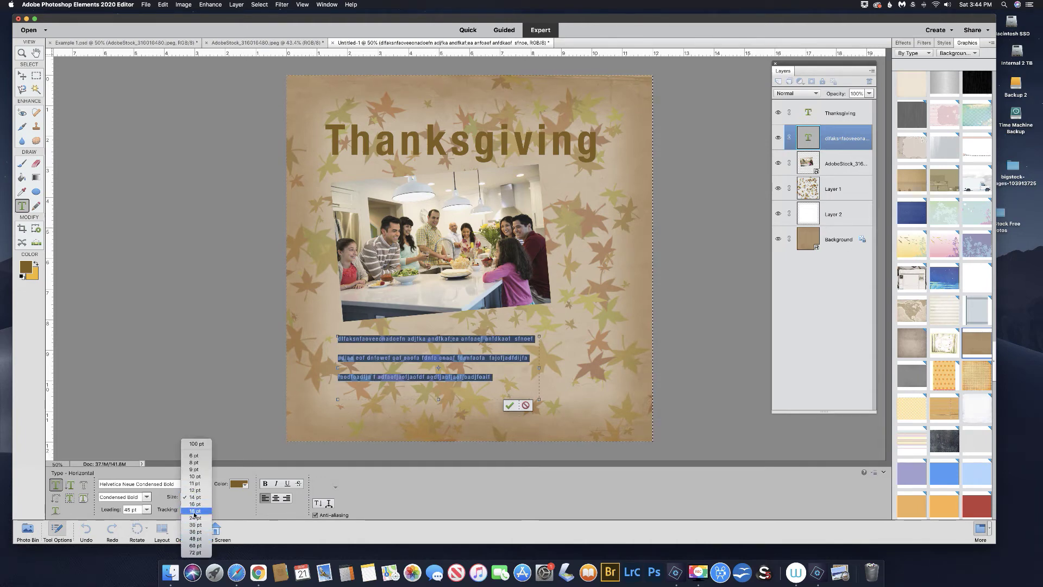
left_click(194, 512)
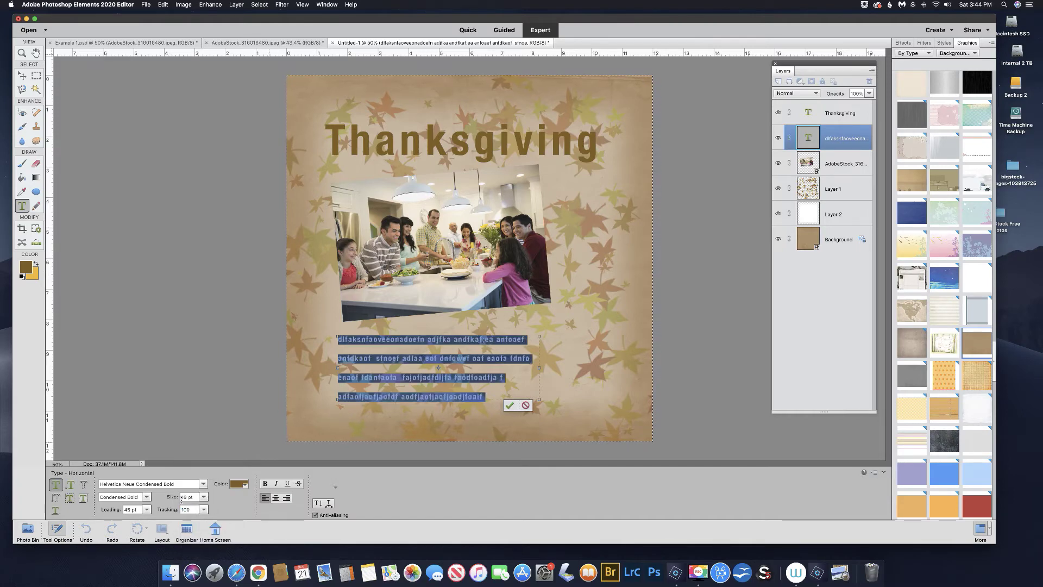
left_click_drag(111, 510, 100, 510)
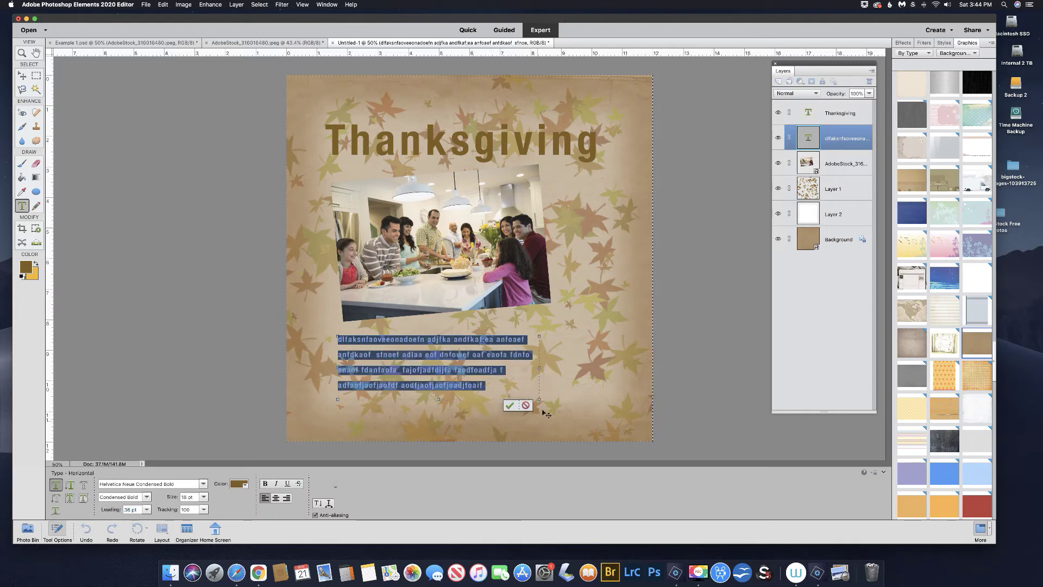
left_click(509, 406)
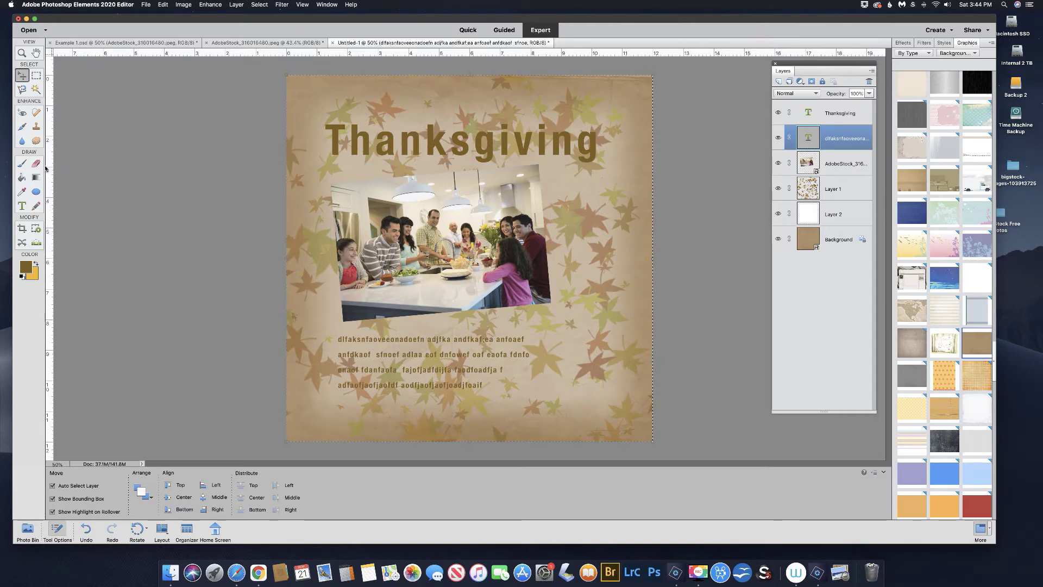
Add the vertical text "2020" beside the upper part of the family photo, below the end of the title.
left_click(23, 205)
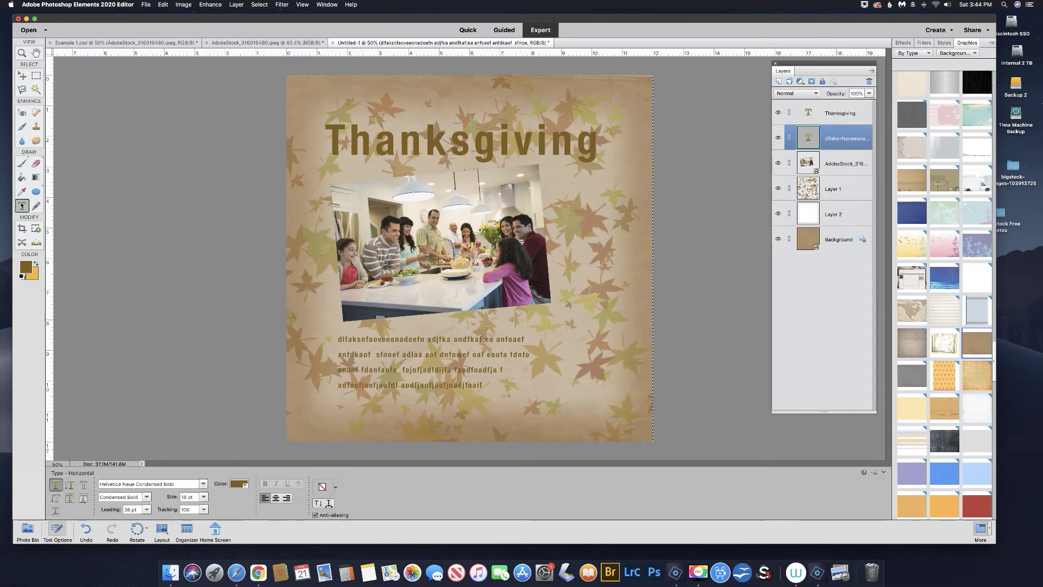
left_click(70, 484)
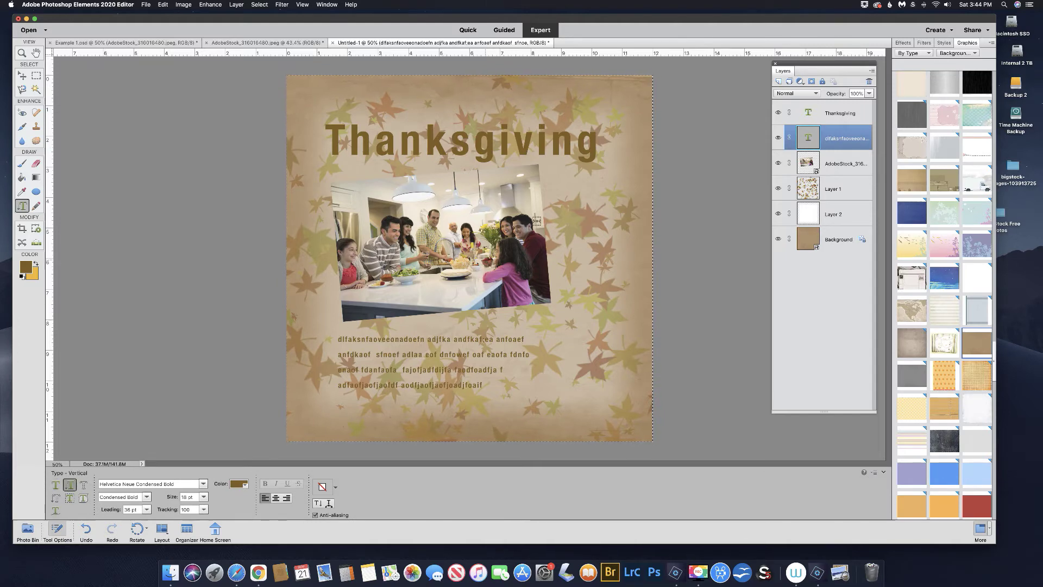
left_click(574, 194)
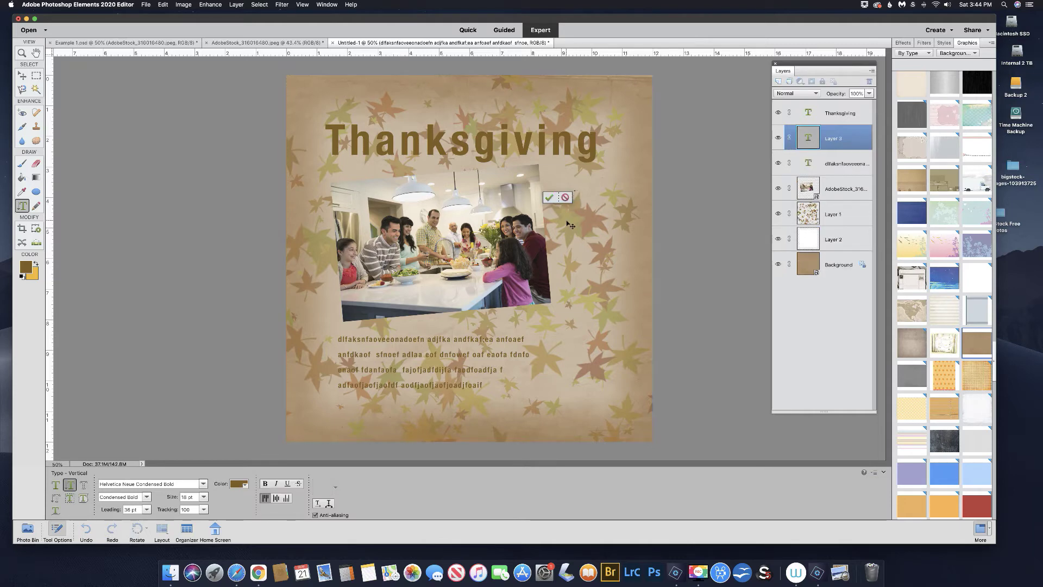
type("2020")
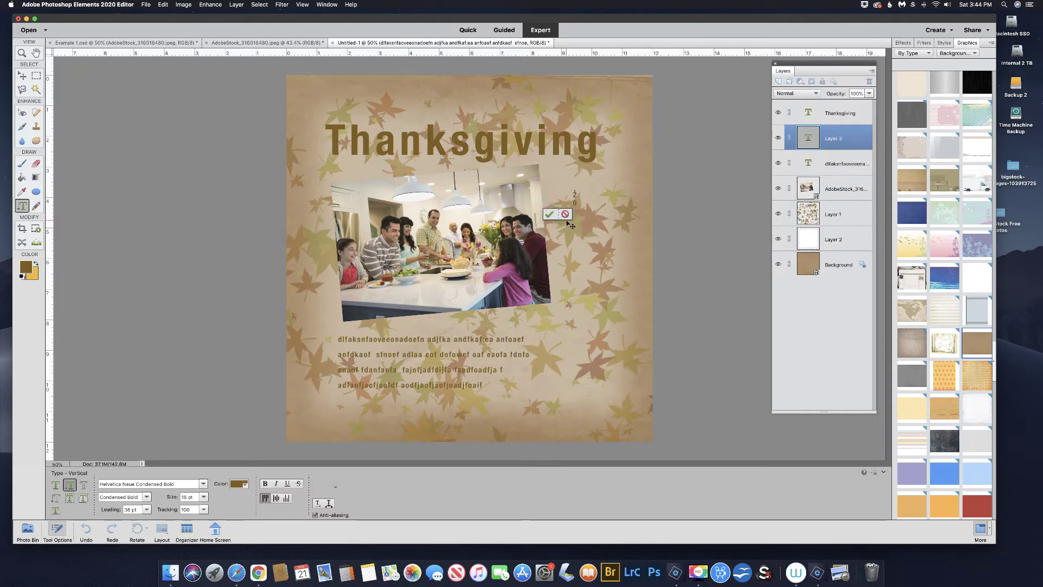
Enlarge the vertical 2020 text to 100 pt and commit it.
double_click(573, 208)
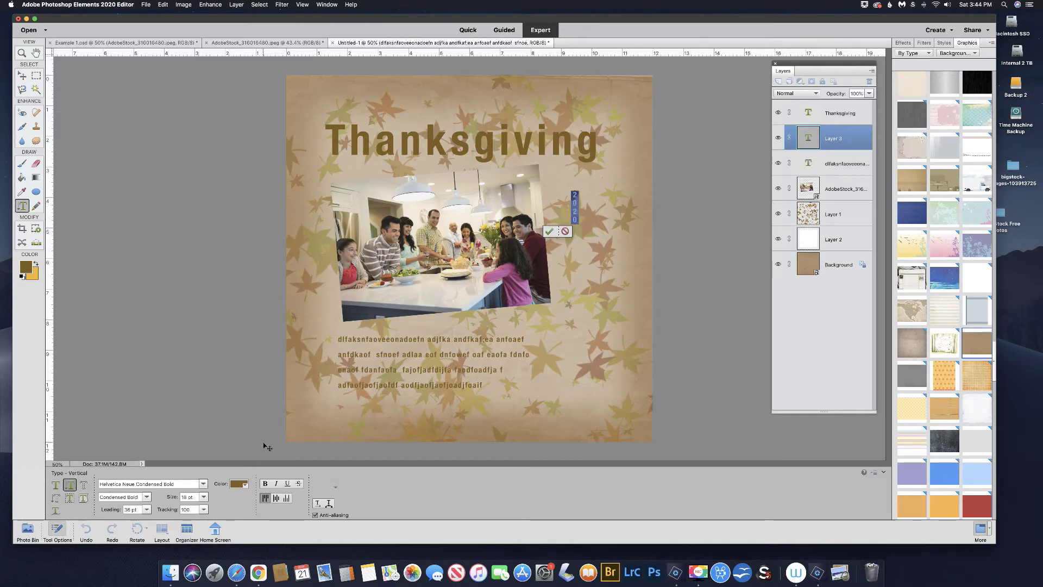
left_click(203, 497)
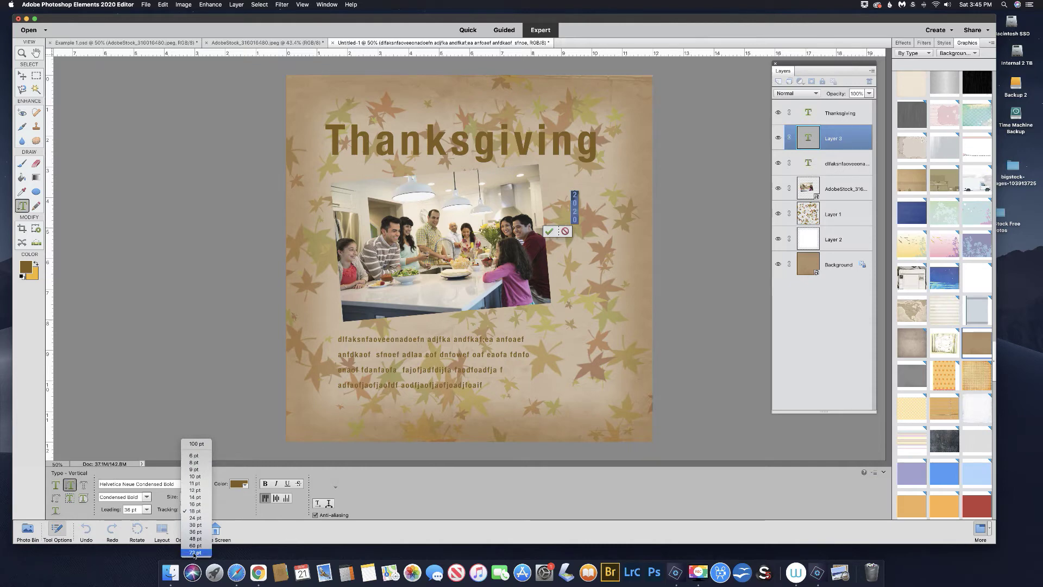
left_click(195, 552)
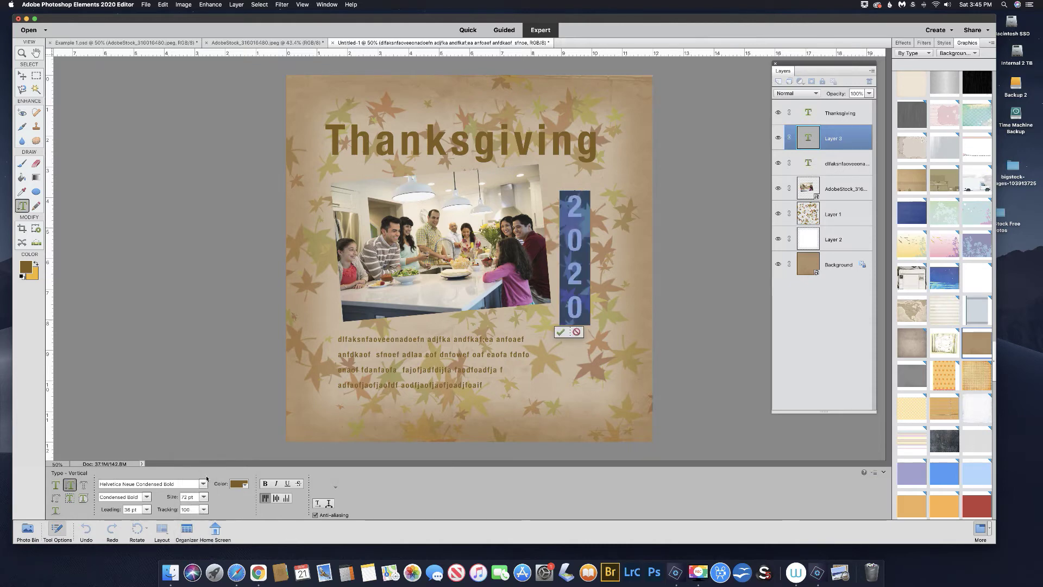
double_click(187, 497)
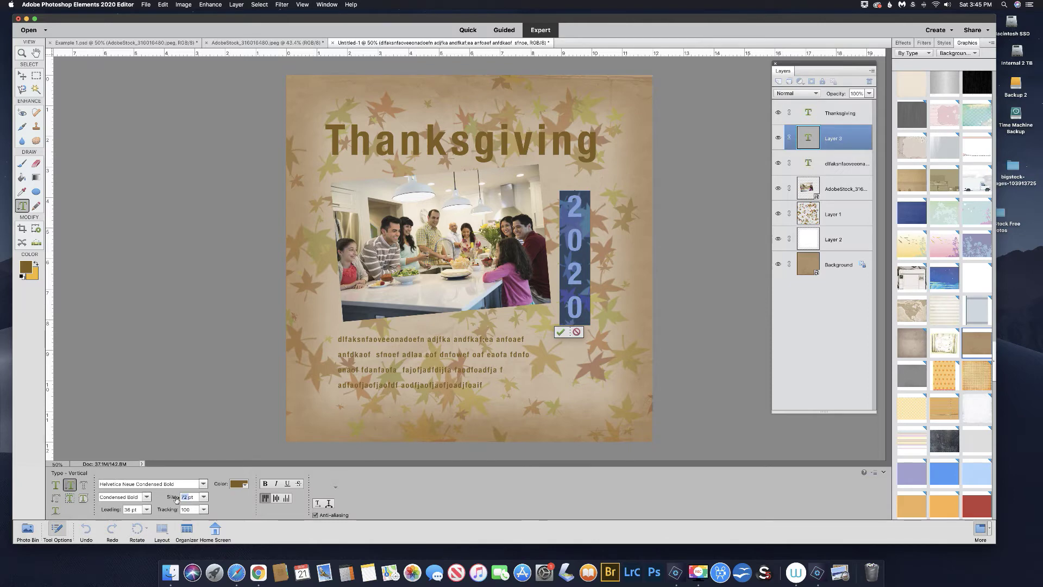
type("100")
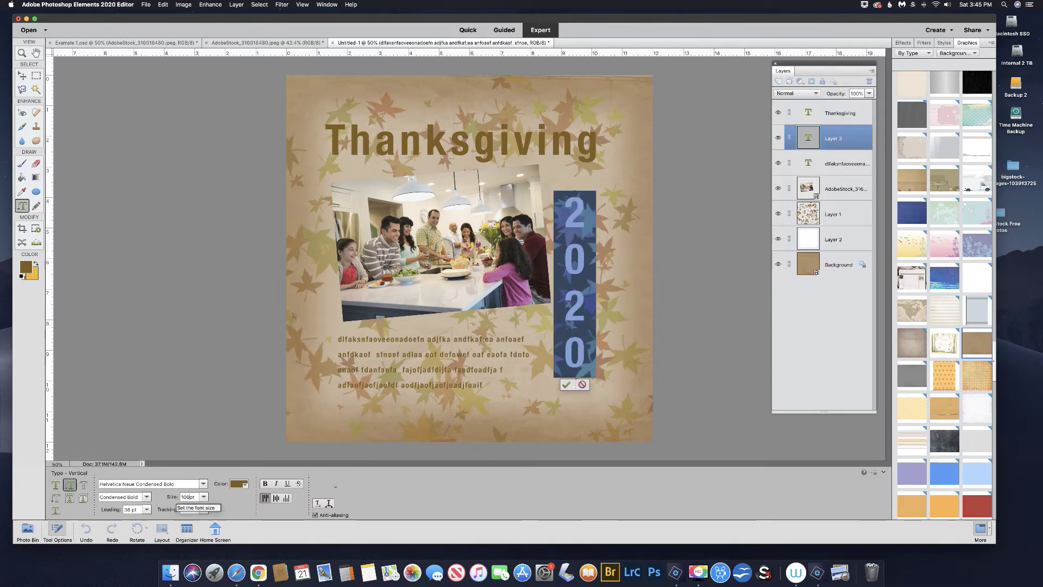
left_click(566, 384)
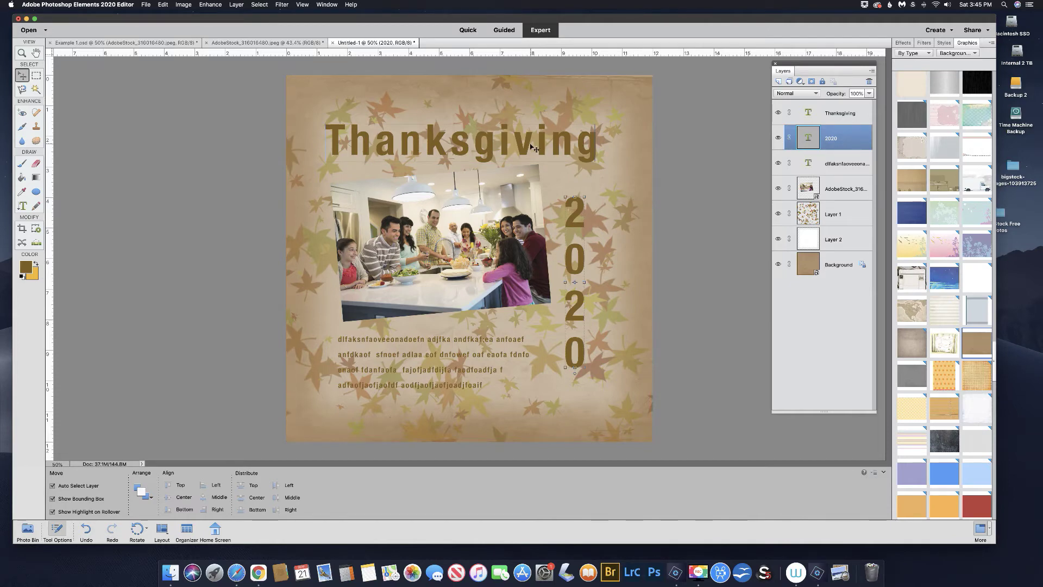
Add an outside stroke of about 24 px to the Thanksgiving title layer through its style settings.
left_click(815, 110)
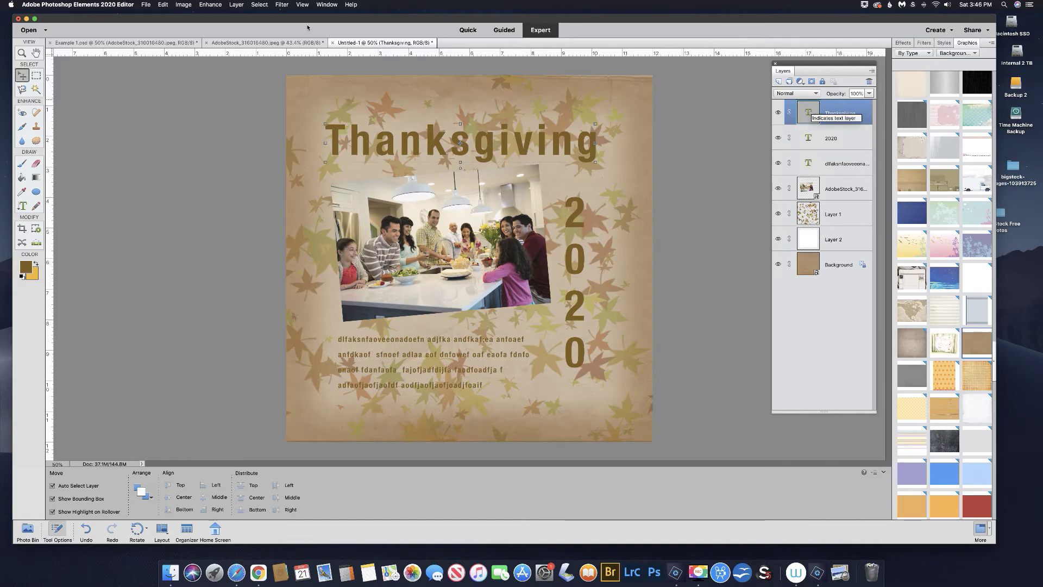
left_click(237, 5)
mouse_move(243, 51)
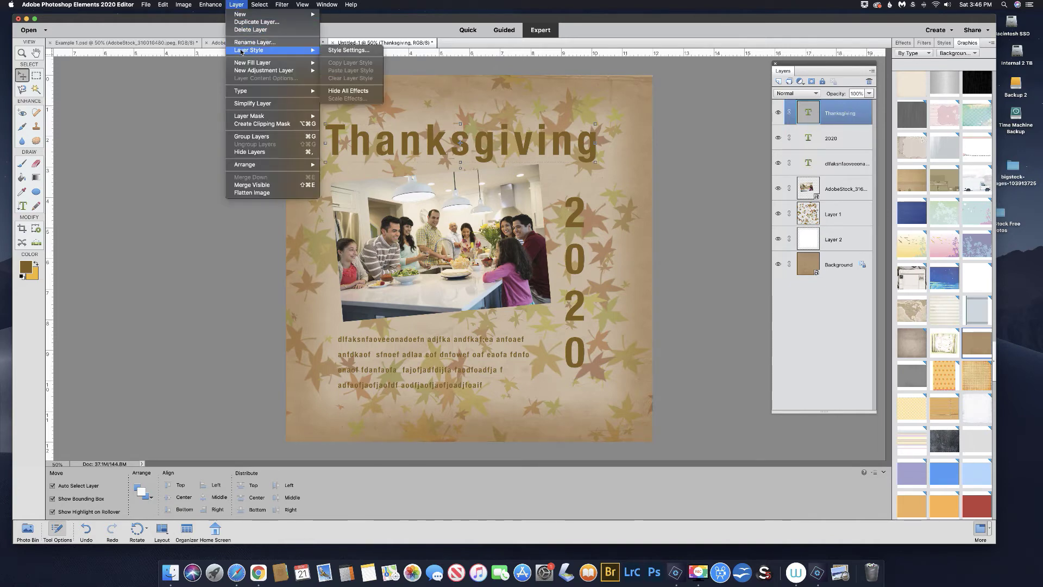
left_click(348, 51)
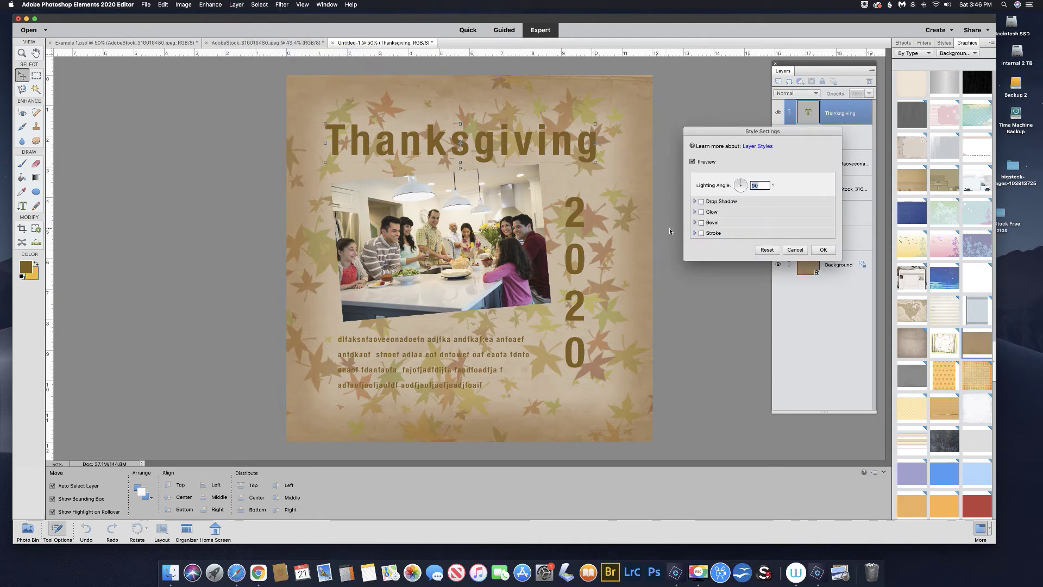
left_click(701, 234)
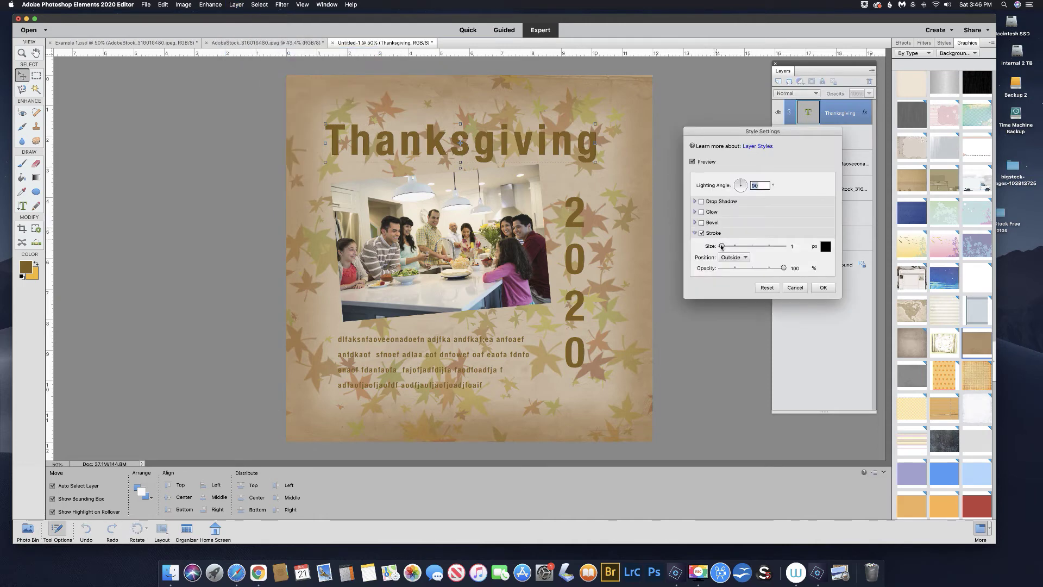
left_click_drag(723, 248, 728, 249)
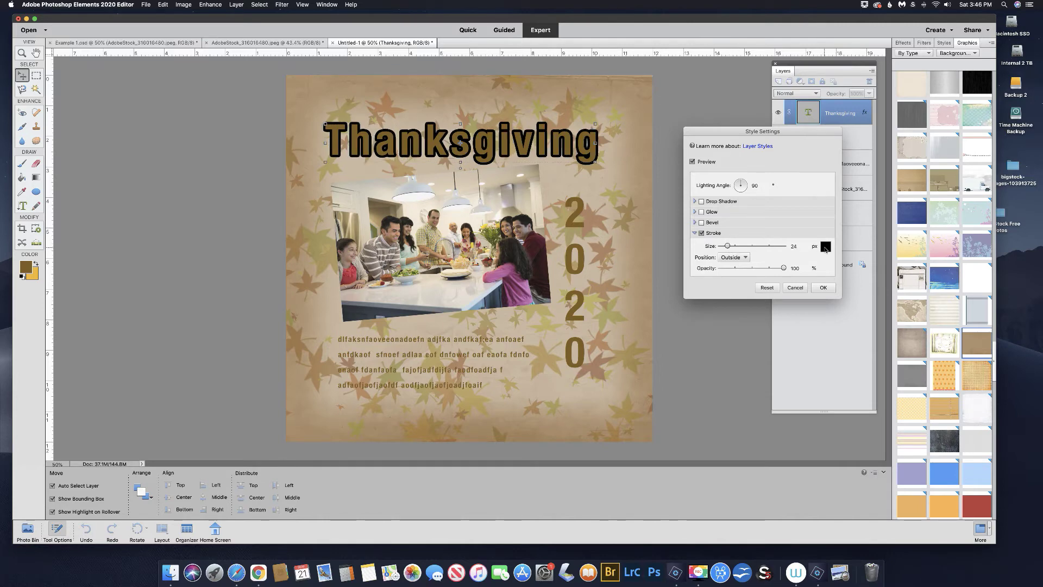
Make the title's stroke white by setting the colour's brightness to 100%, and reduce the stroke size to 8 px.
left_click(825, 247)
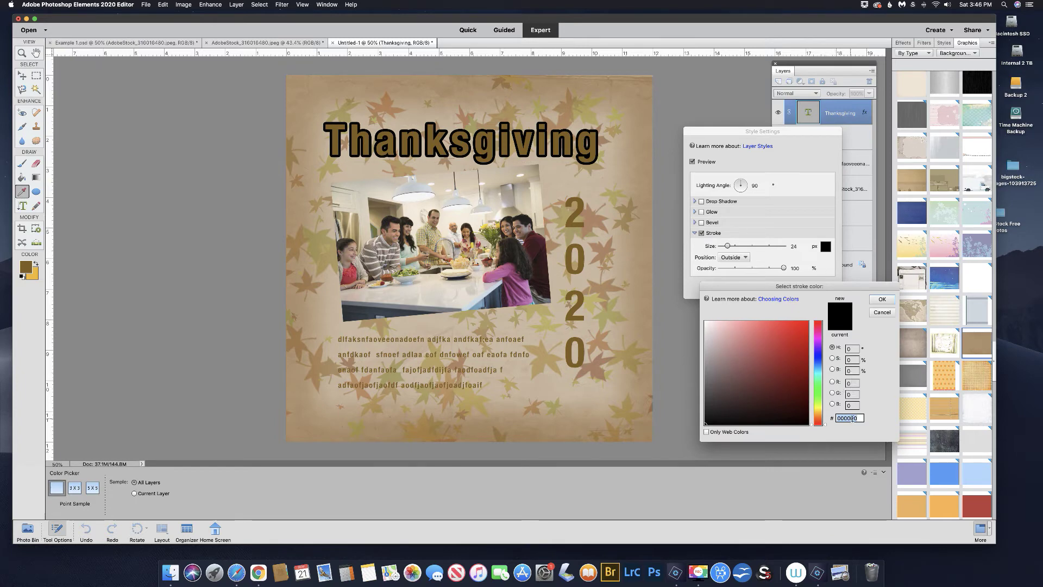
left_click(852, 371)
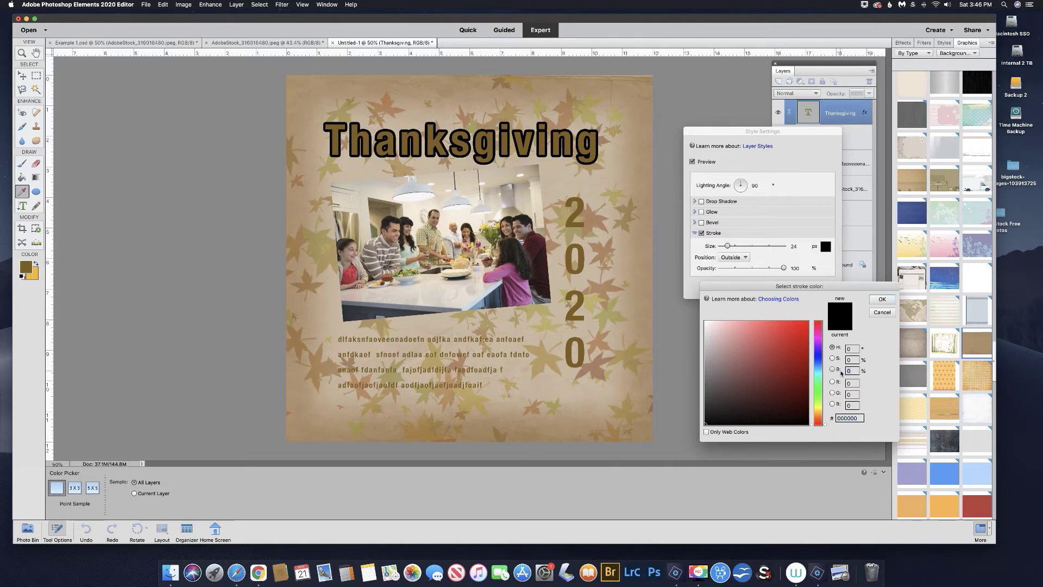
type("100")
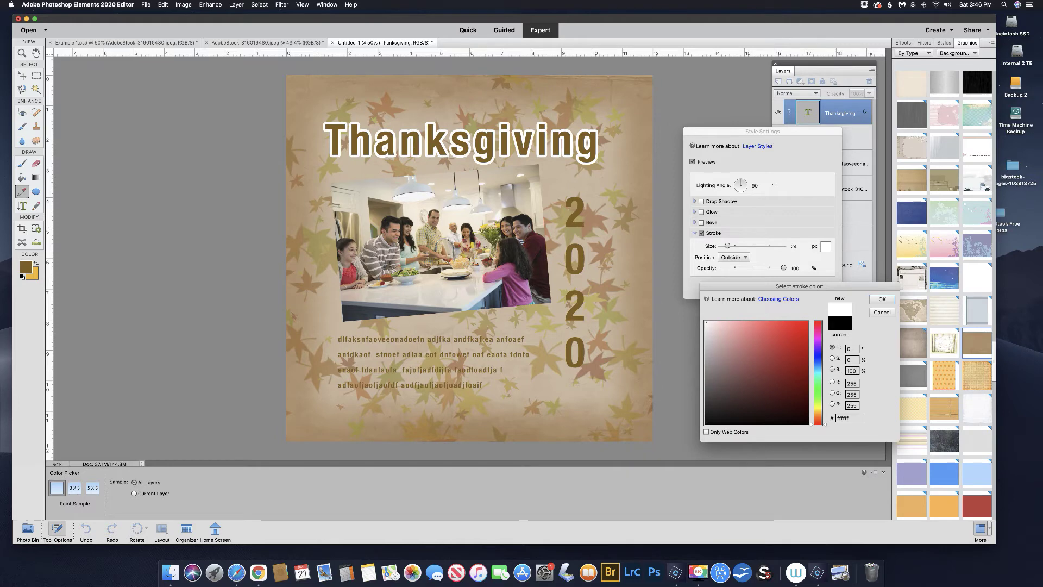
left_click(883, 299)
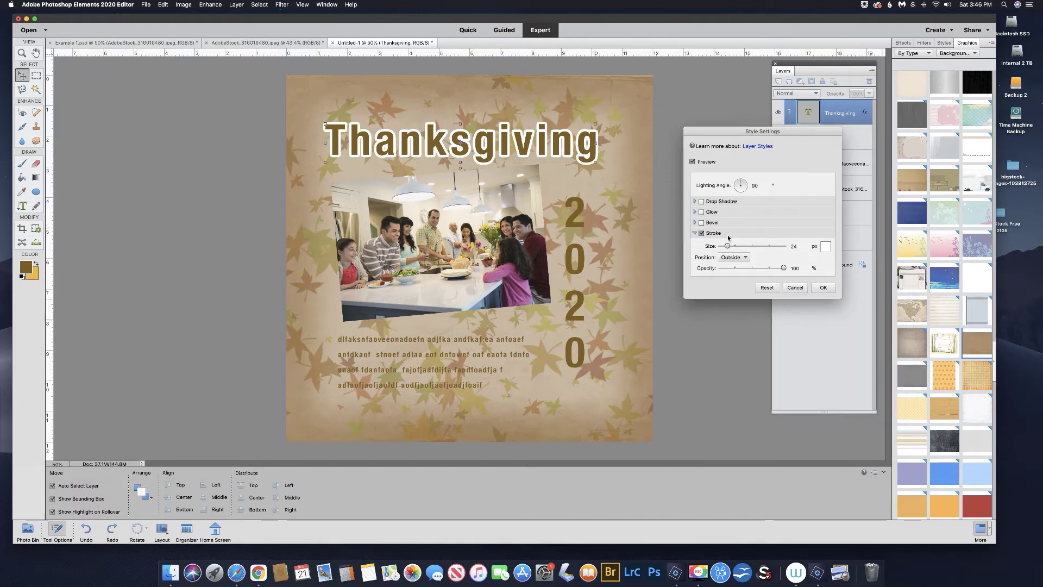
left_click_drag(728, 246, 726, 247)
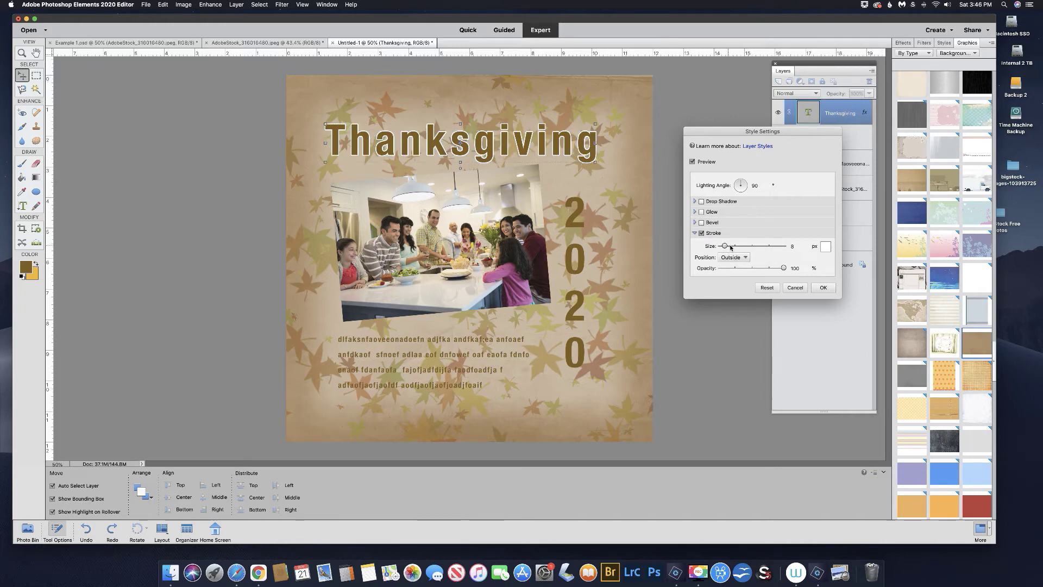
Give the title a drop shadow with a 133° lighting angle, size 32 px, distance 45 px and 48% opacity.
left_click(701, 202)
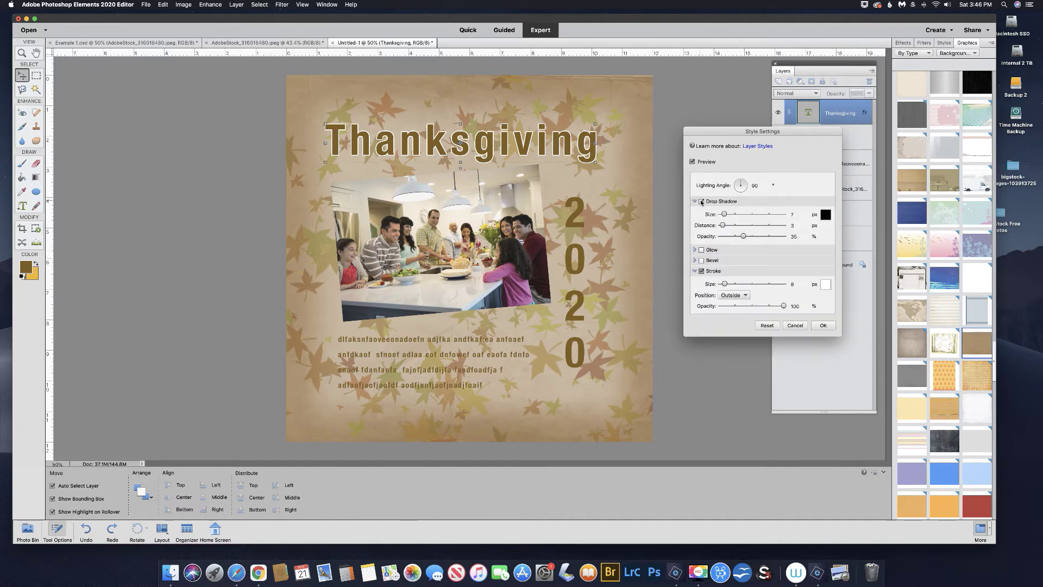
left_click_drag(740, 183, 738, 183)
left_click_drag(738, 183, 737, 184)
left_click_drag(724, 227, 735, 227)
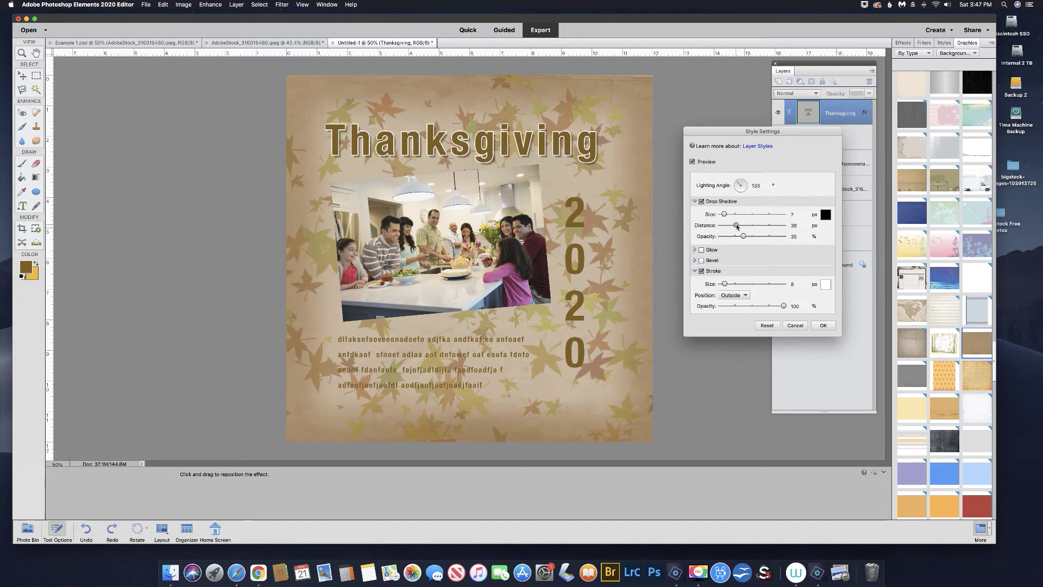
left_click_drag(737, 227, 740, 226)
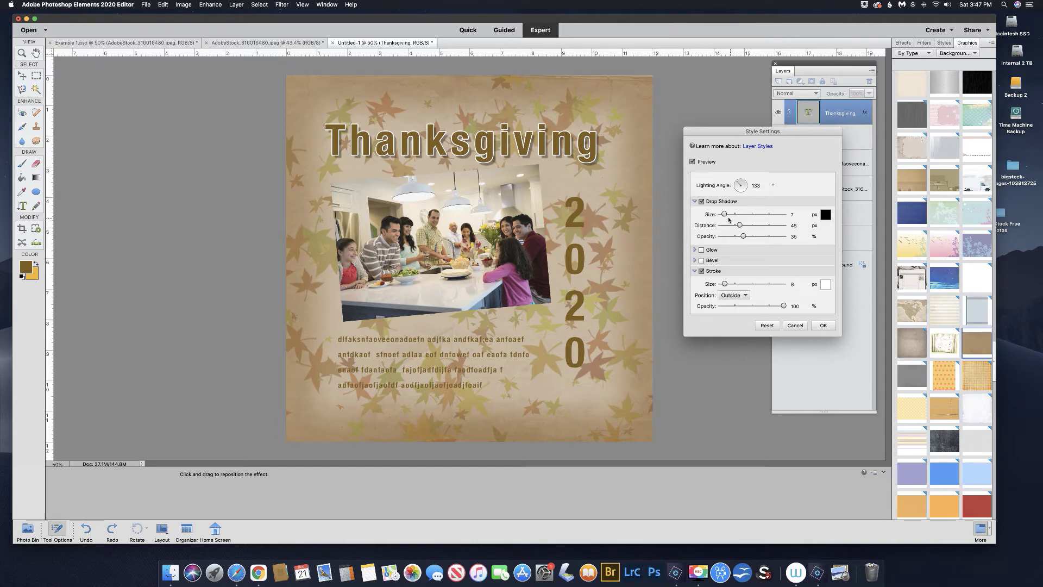
left_click_drag(725, 216, 752, 238)
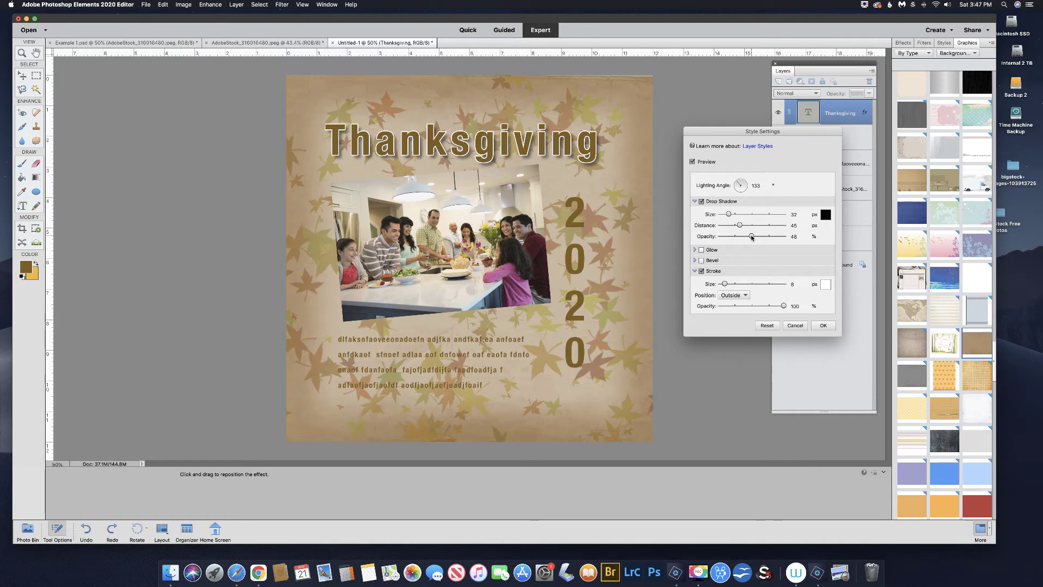
left_click(826, 325)
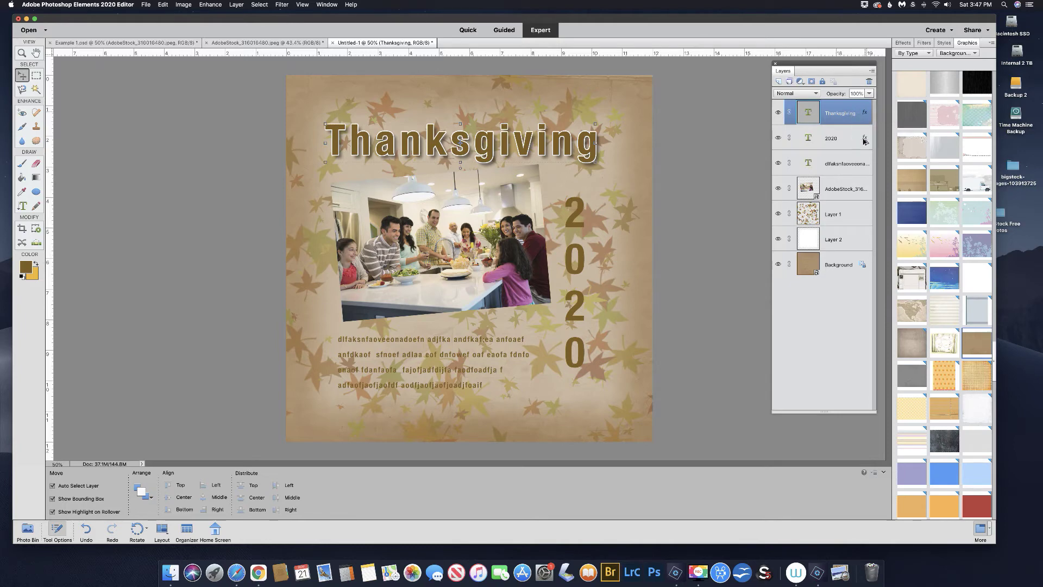
Copy the title's stroke and drop shadow styles to the 2020 text layer and the placeholder paragraph layer.
left_click(864, 142)
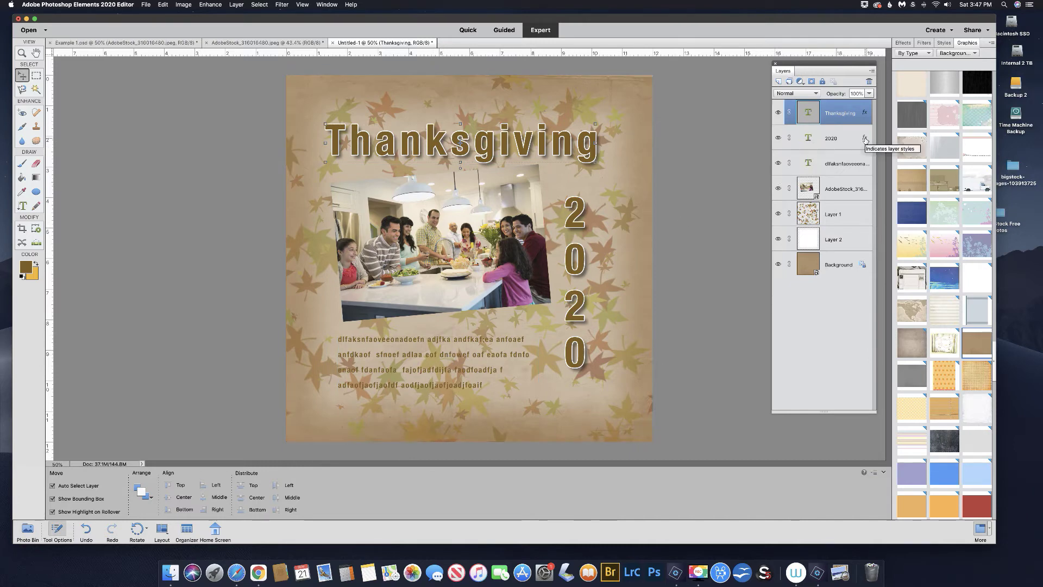
left_click_drag(865, 141, 864, 165)
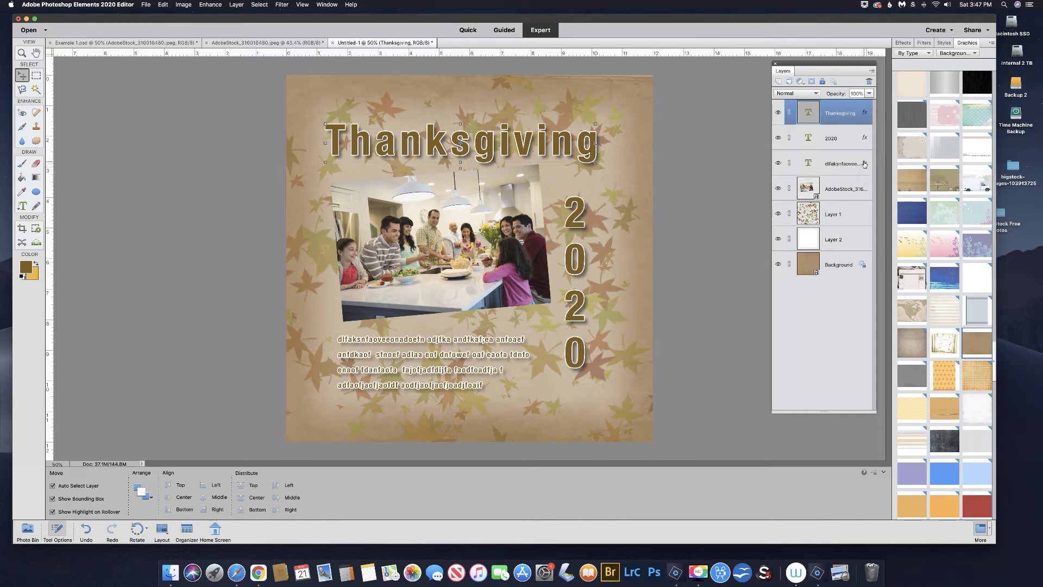
Reduce the placeholder paragraph layer's stroke size to 3 px in its style settings.
double_click(864, 163)
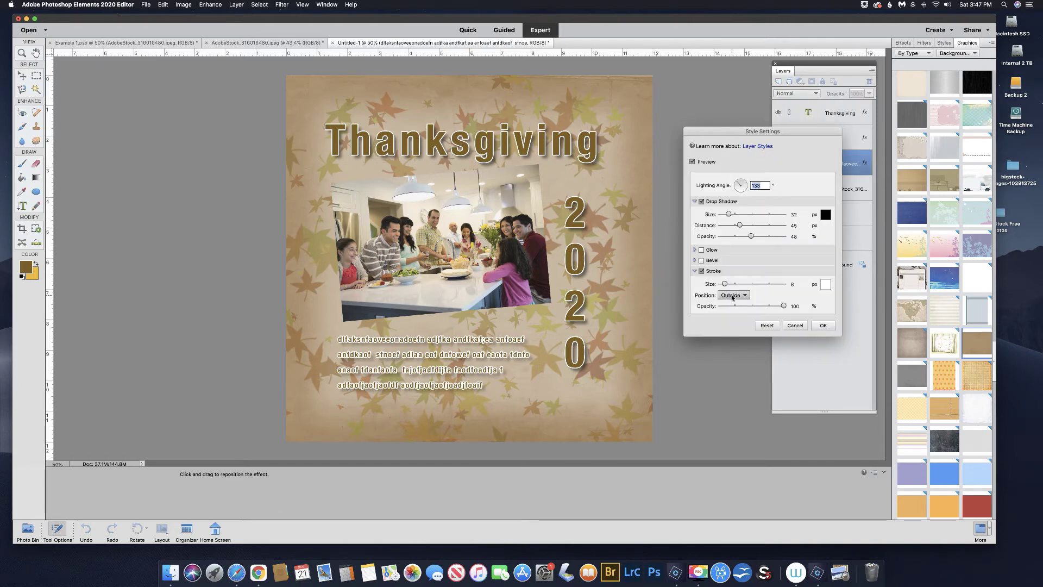
left_click_drag(725, 285, 723, 285)
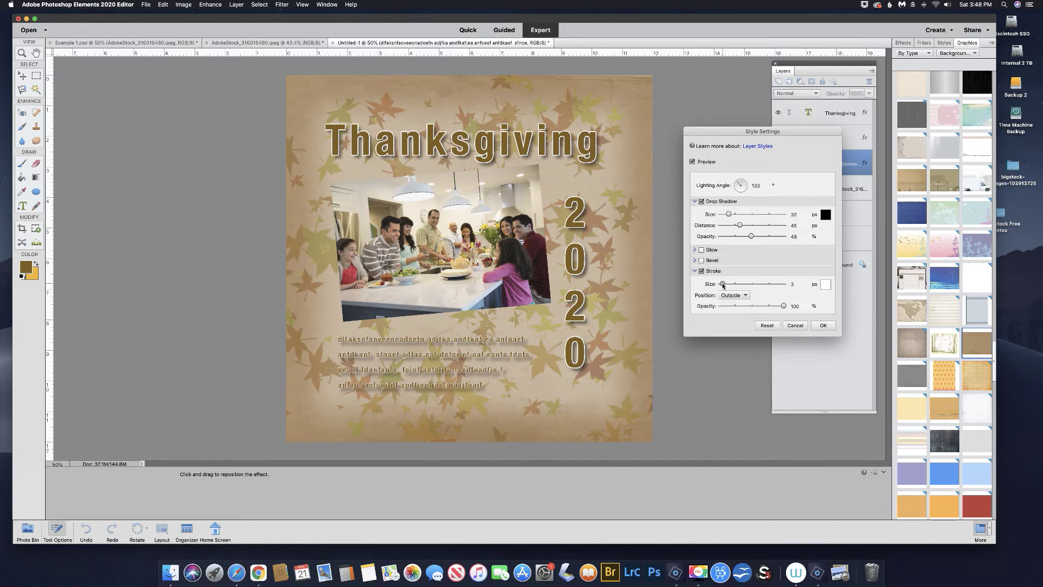
left_click_drag(723, 285, 715, 285)
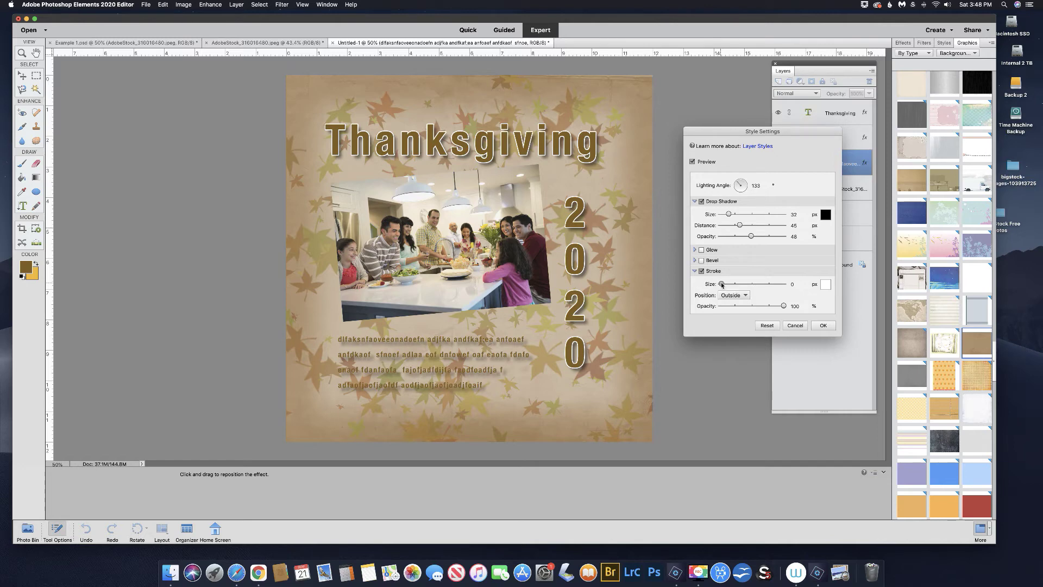
left_click(796, 284)
type("3")
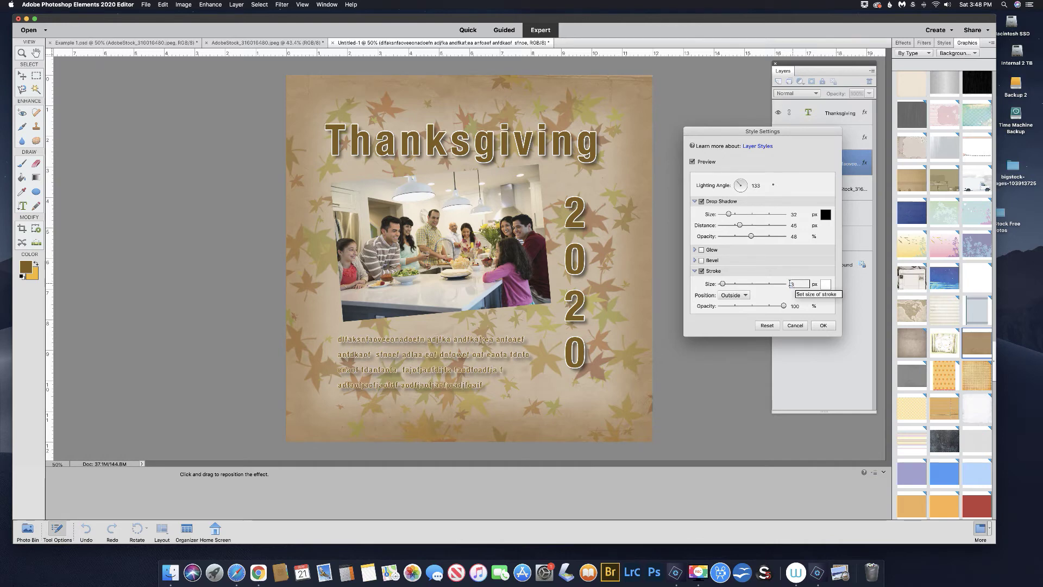
left_click(825, 325)
left_click(824, 326)
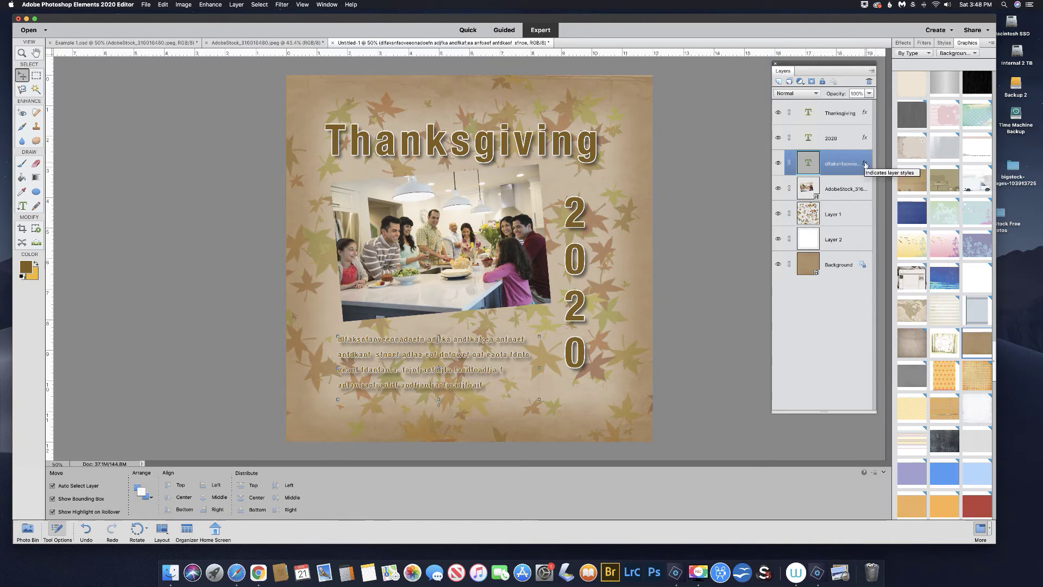
Copy the paragraph's layer styles to the family photo layer and increase the photo's white stroke size to 37 px.
left_click_drag(866, 164, 865, 190)
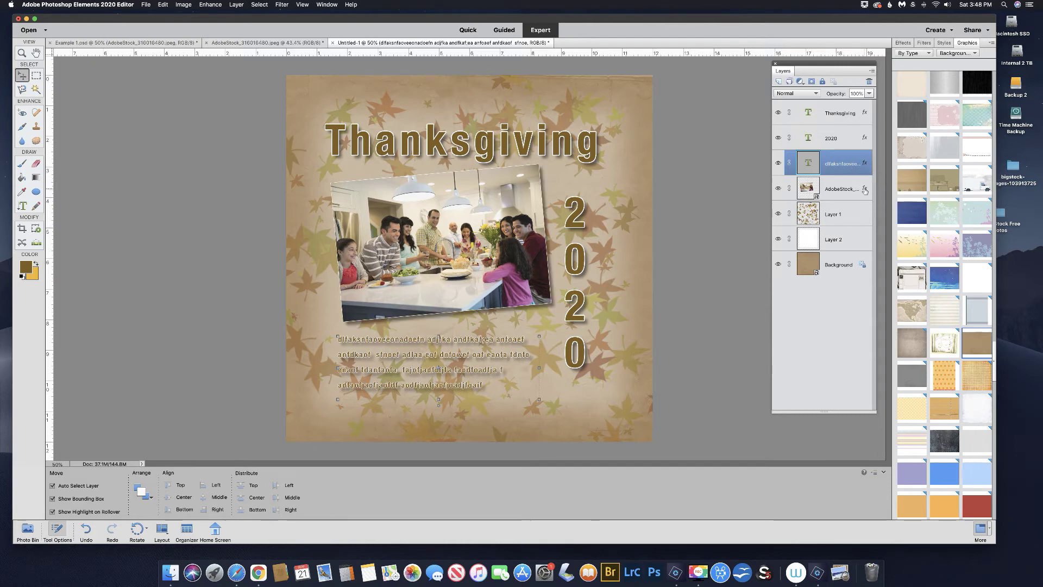
double_click(866, 189)
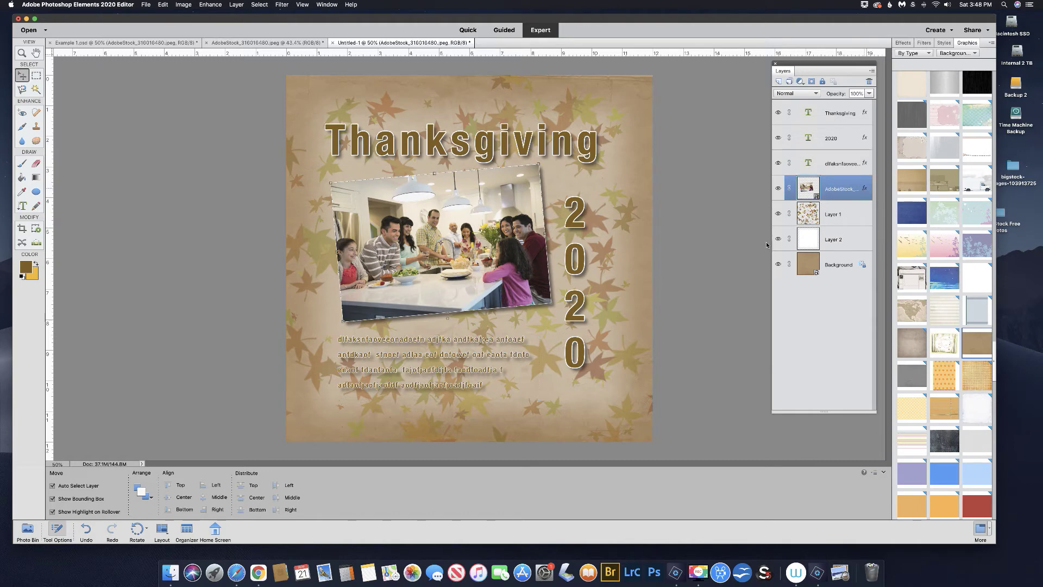
left_click(729, 284)
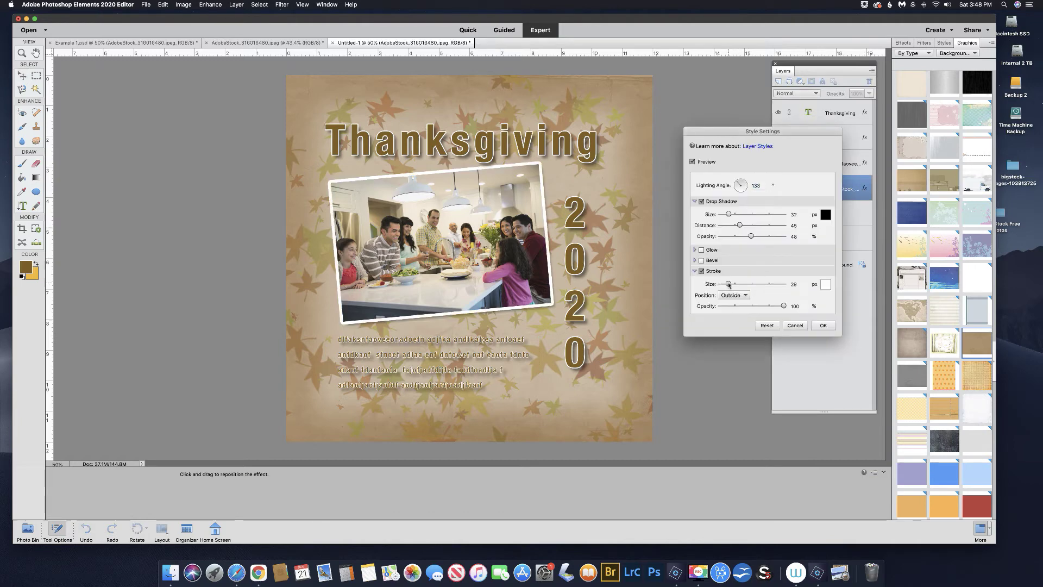
left_click_drag(728, 284, 730, 285)
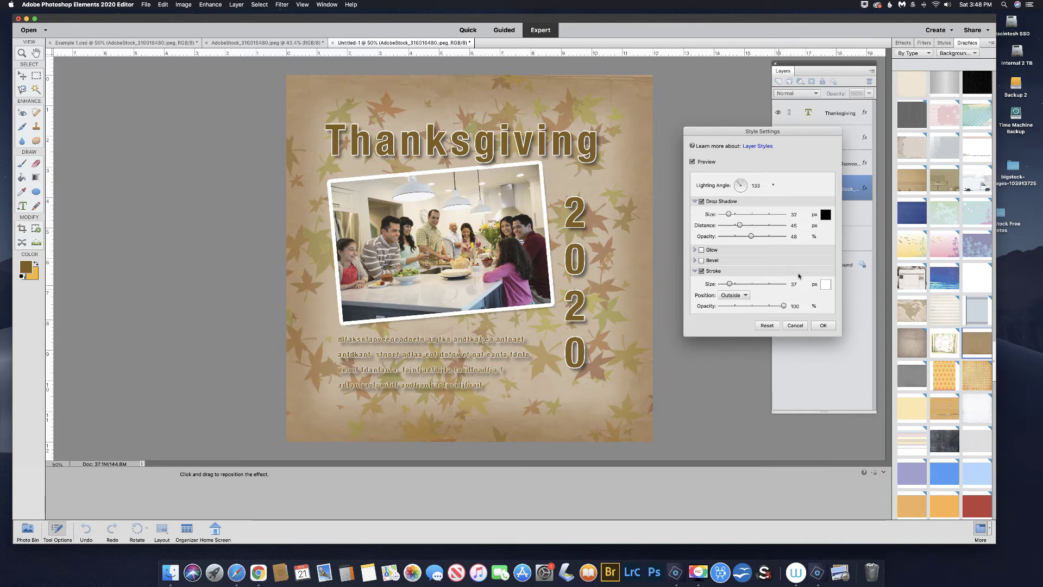
left_click(823, 325)
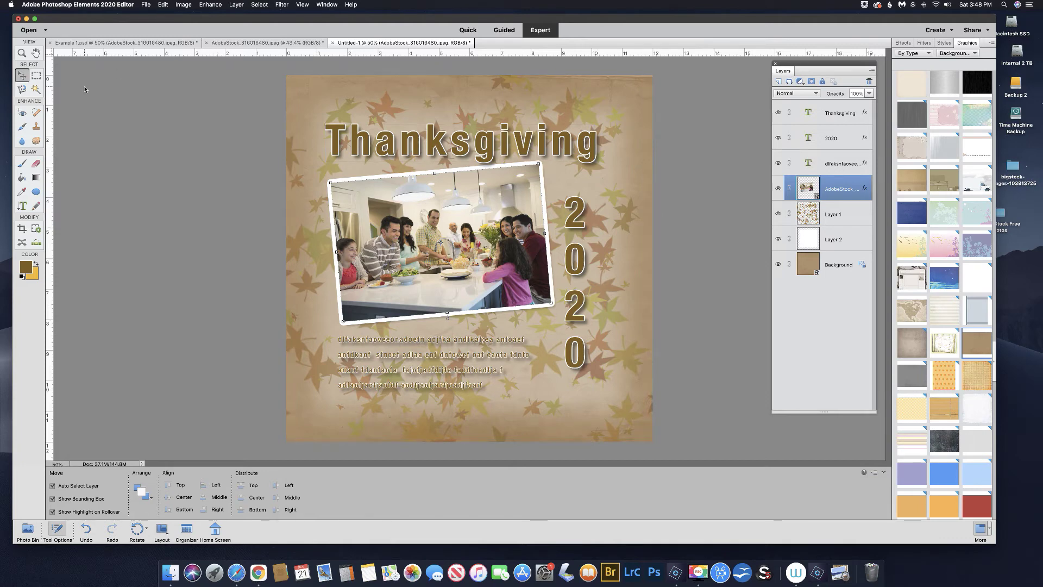
Add a new layer above all others and select a rectangle enclosing the page content, inset from the edges, with 0 px feather.
left_click(779, 82)
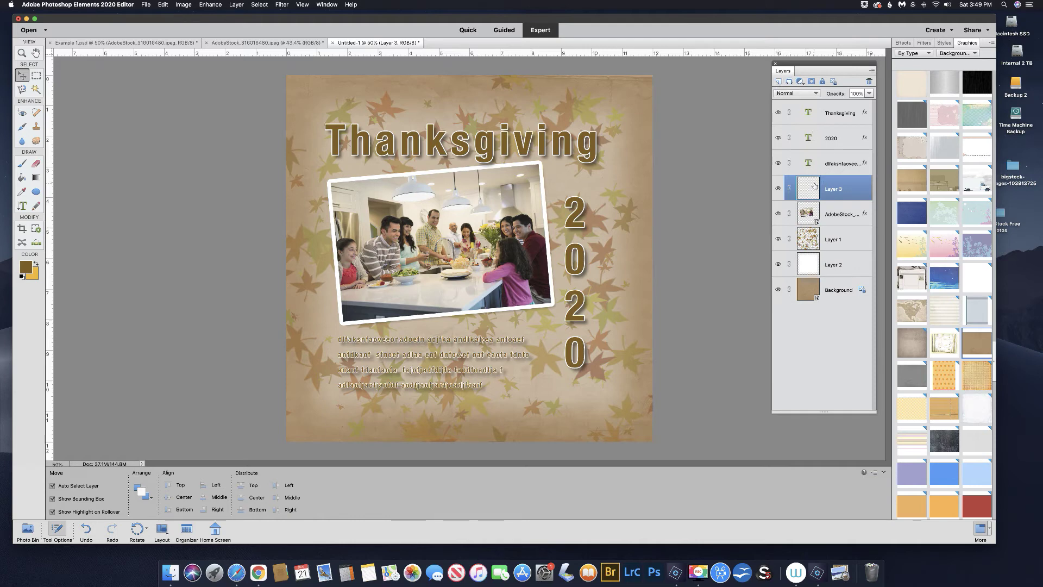
left_click_drag(814, 186, 810, 103)
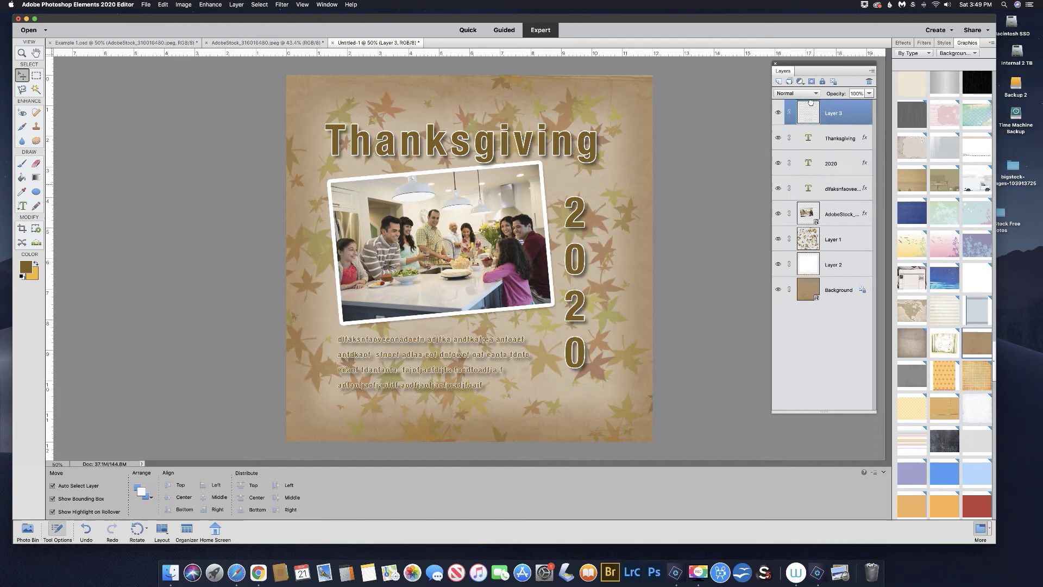
left_click(38, 74)
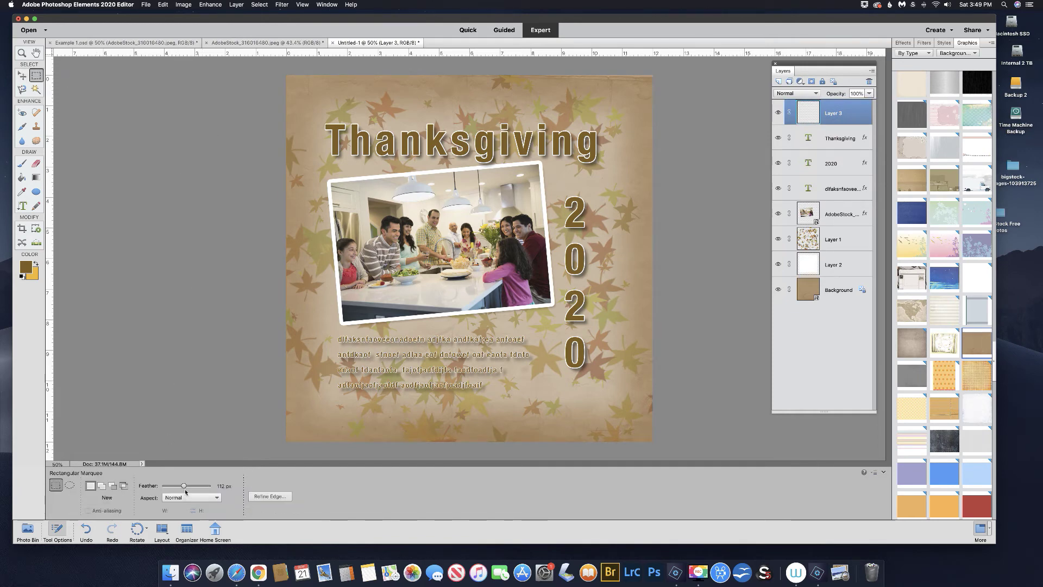
left_click_drag(184, 488, 162, 487)
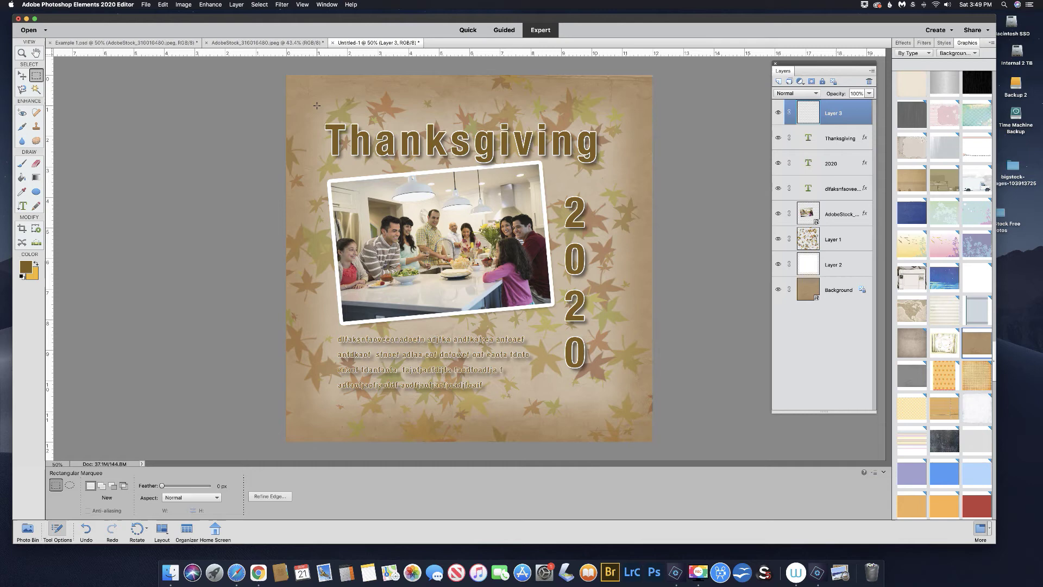
left_click_drag(318, 107, 623, 406)
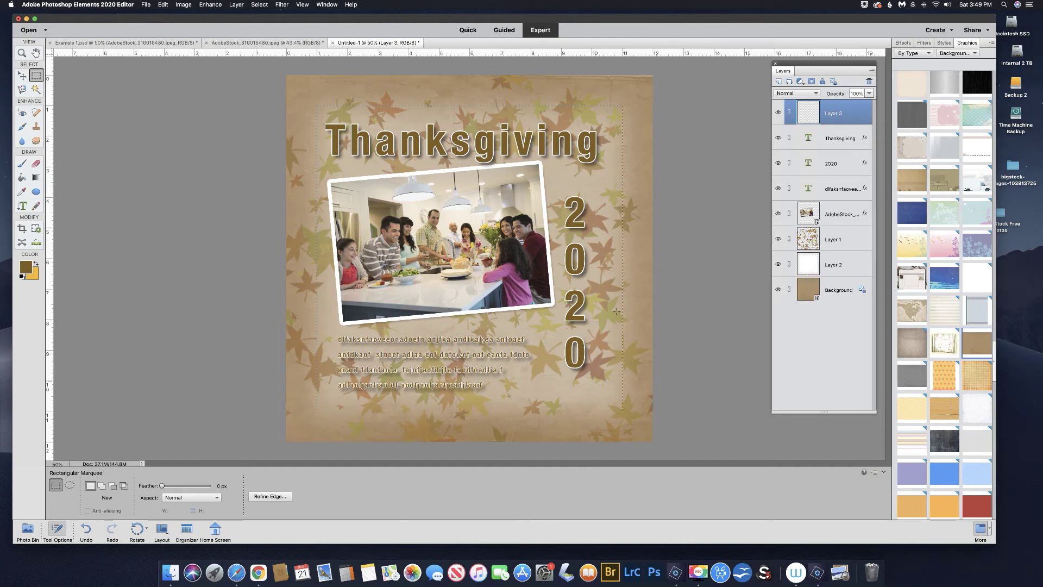
Stroke the rectangular selection with a 50 px centered outline in dark red #7b2029.
left_click(163, 5)
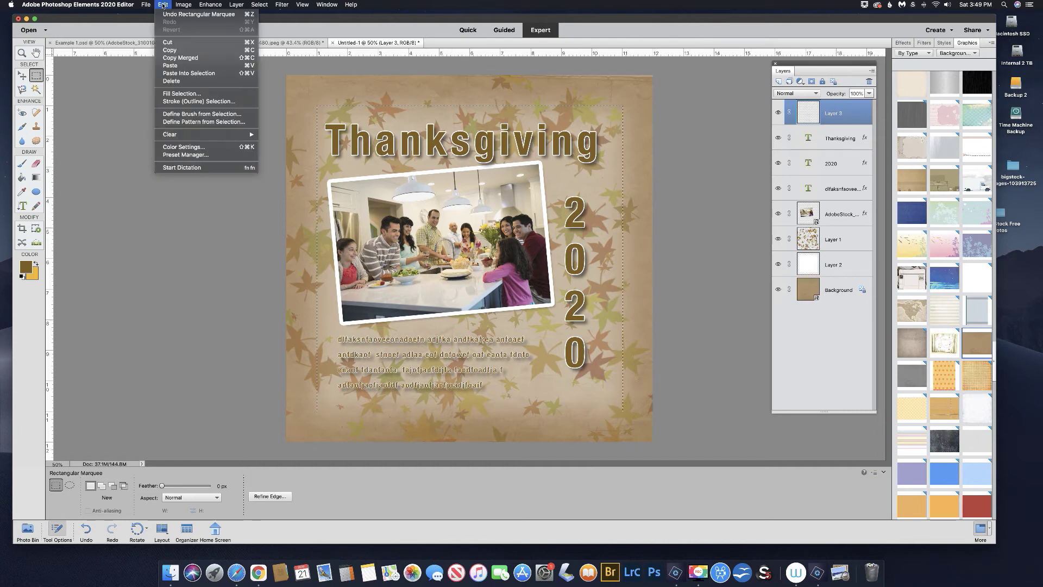
left_click(179, 101)
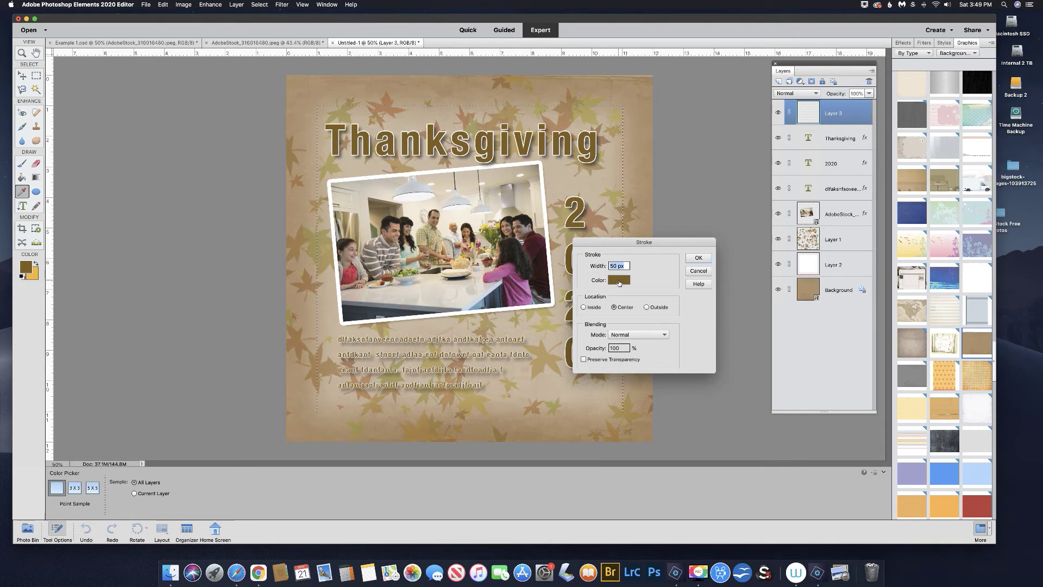
left_click(553, 249)
left_click(620, 279)
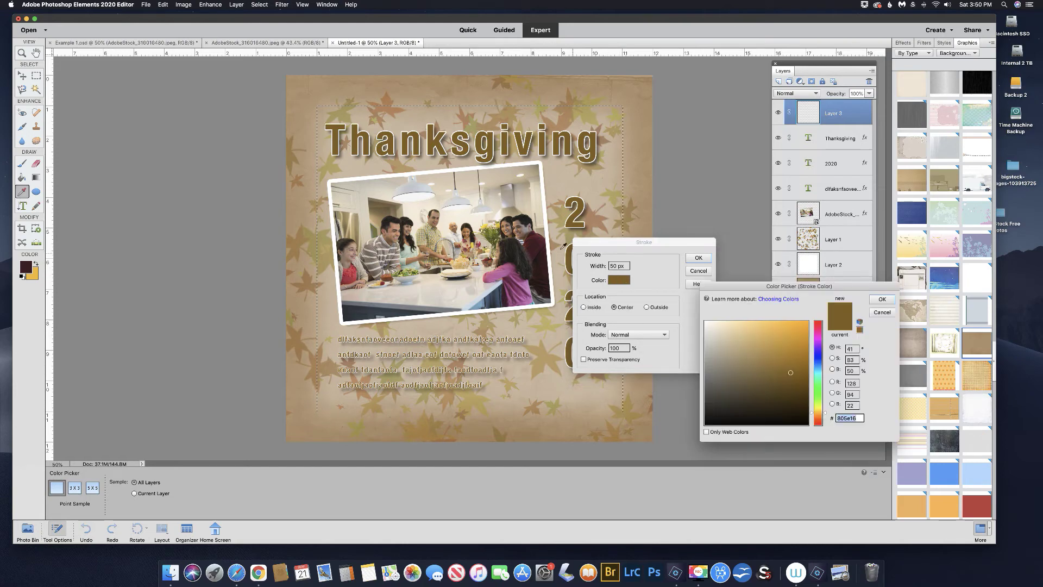
left_click(534, 246)
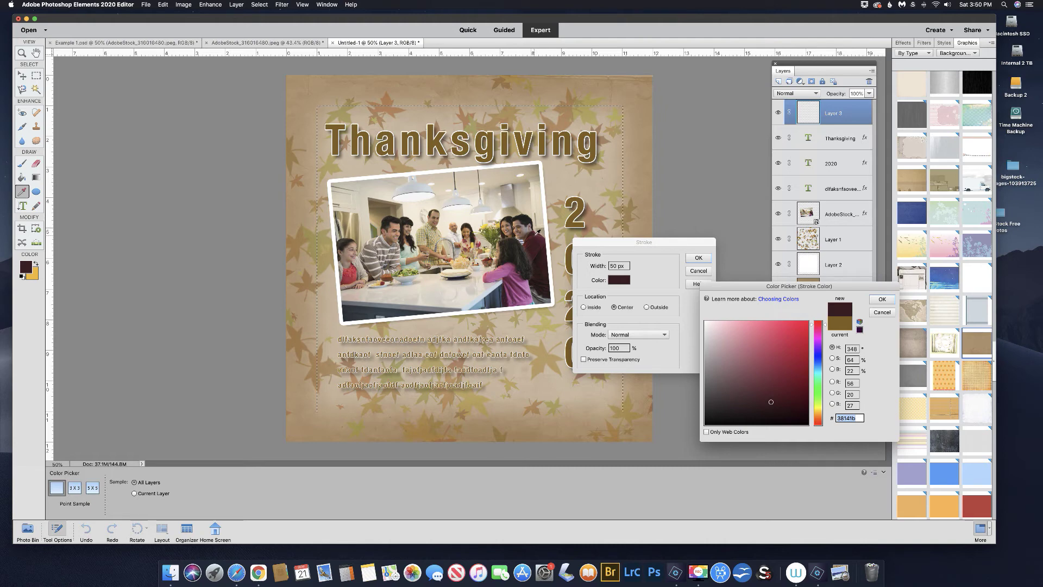
left_click(776, 384)
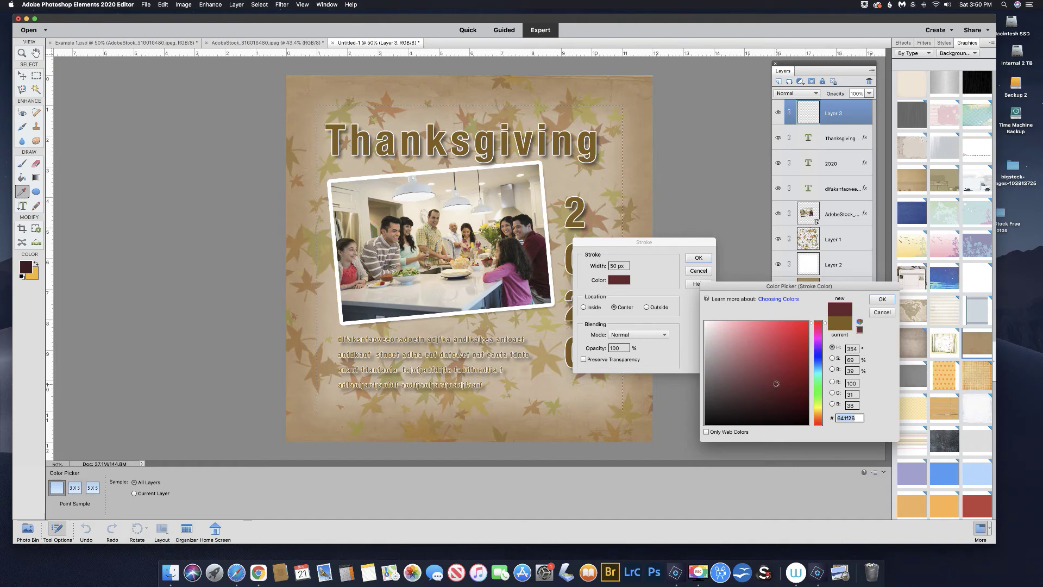
left_click_drag(777, 383, 781, 374)
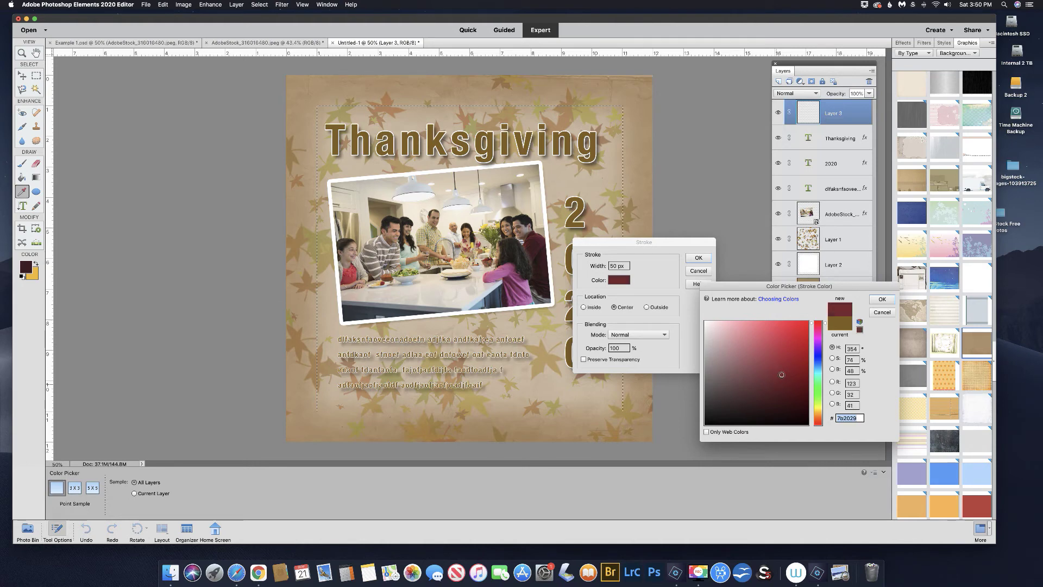
left_click(883, 300)
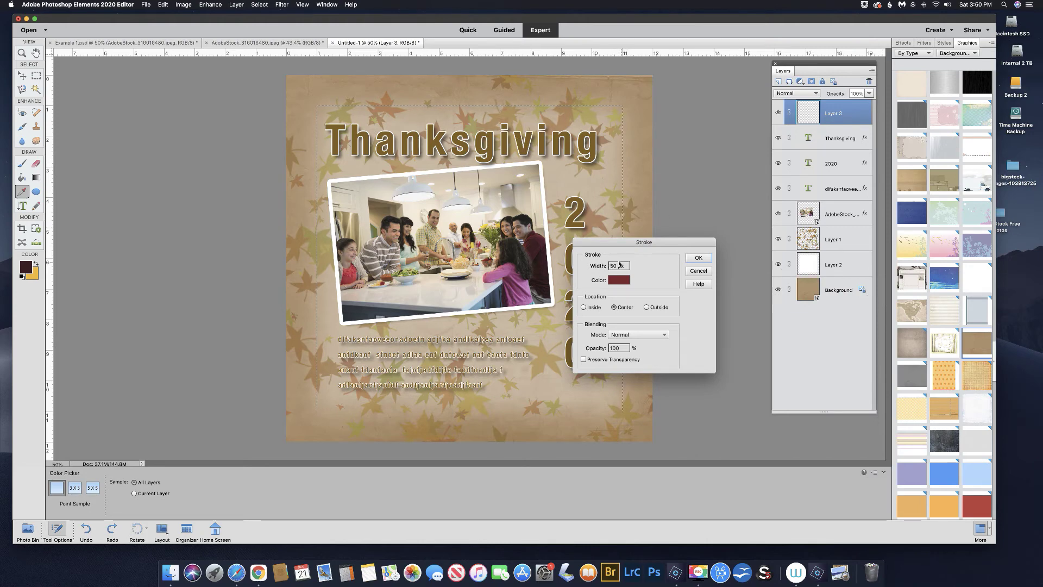
left_click(700, 258)
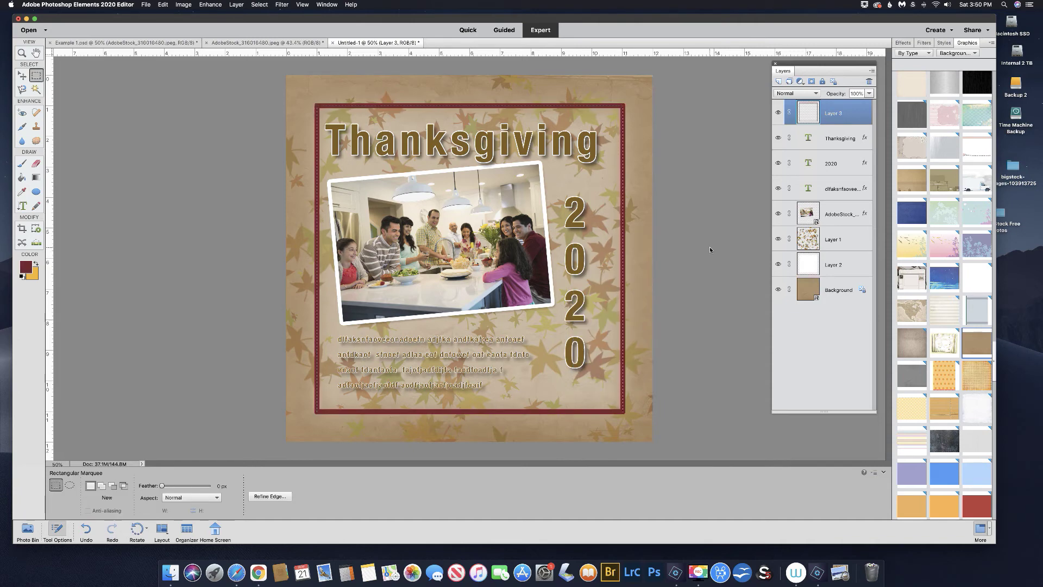
Deselect the rectangle and copy the Thanksgiving title's stroke and drop shadow styles to the red frame layer.
key("super+d")
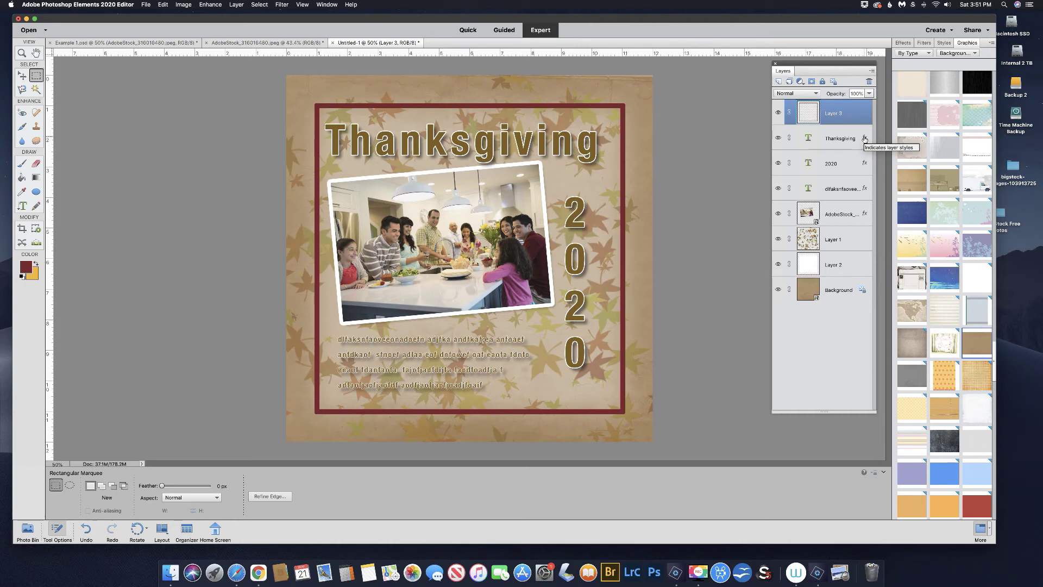
left_click_drag(865, 138, 863, 113)
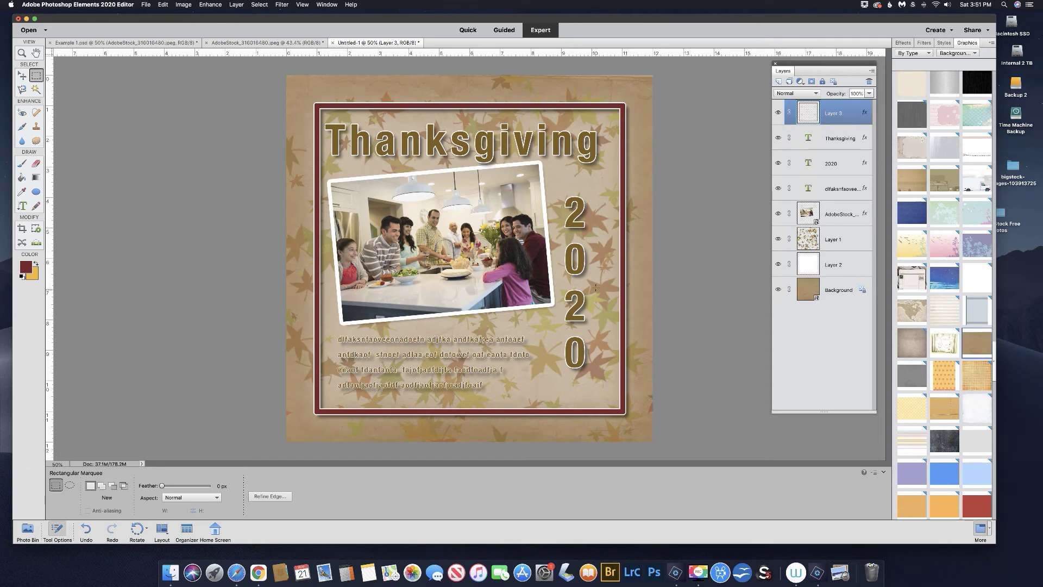
Set the placeholder paragraph's stroke size to 0 px and add an outer glow of 32 px at 48% opacity.
double_click(865, 188)
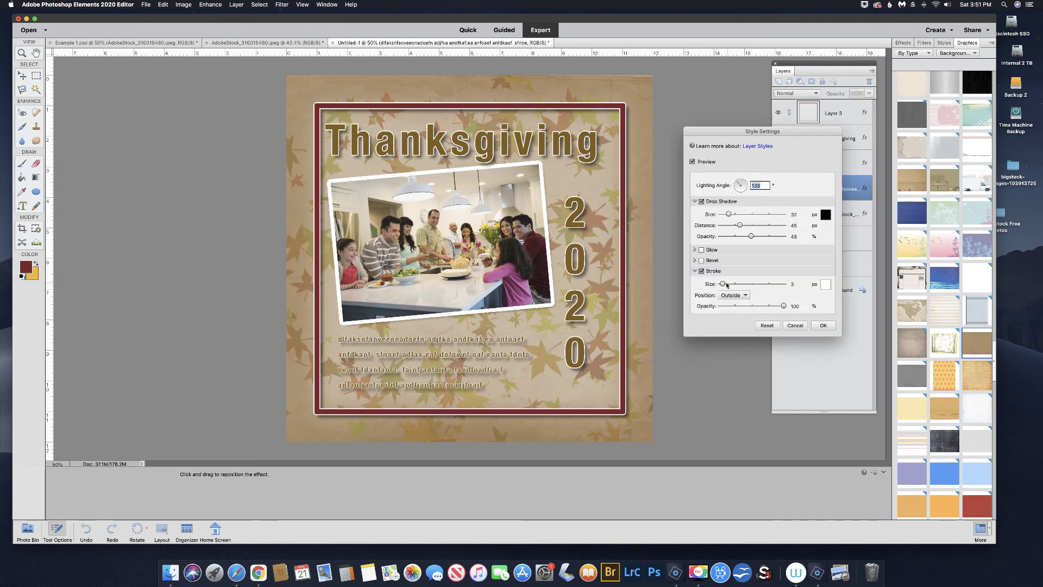
left_click_drag(723, 284, 711, 283)
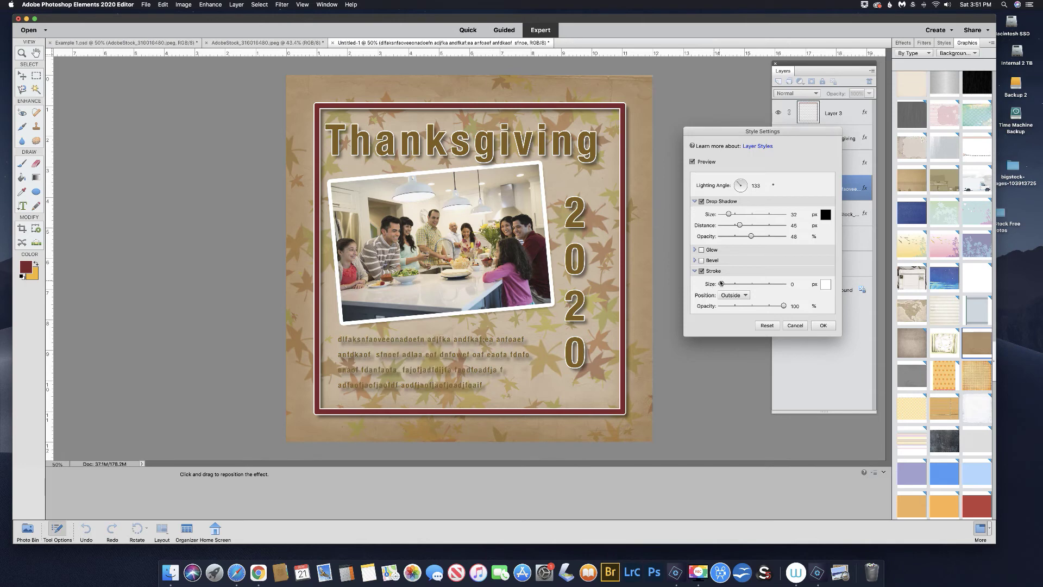
left_click(701, 250)
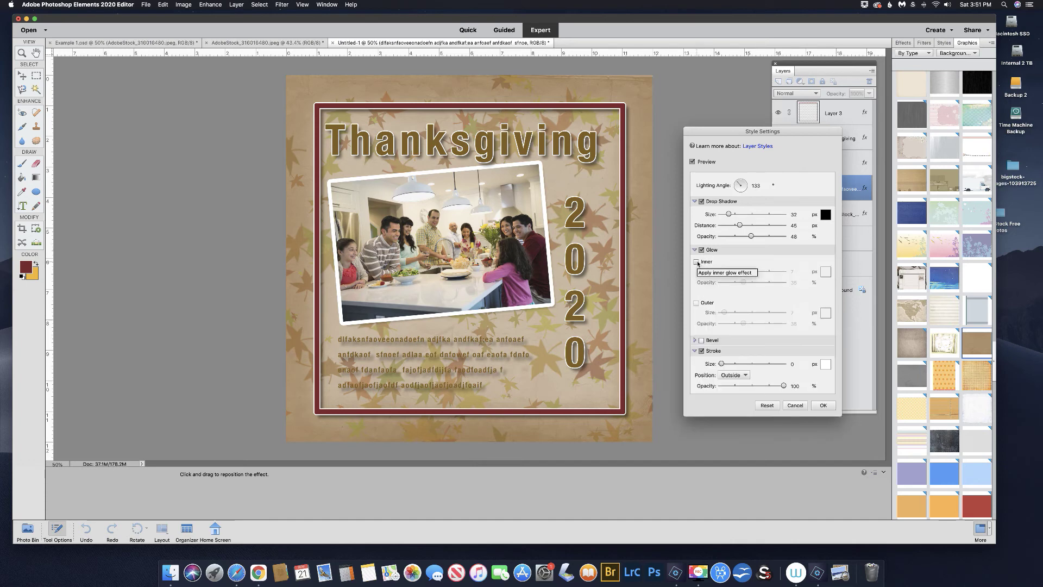
left_click(696, 302)
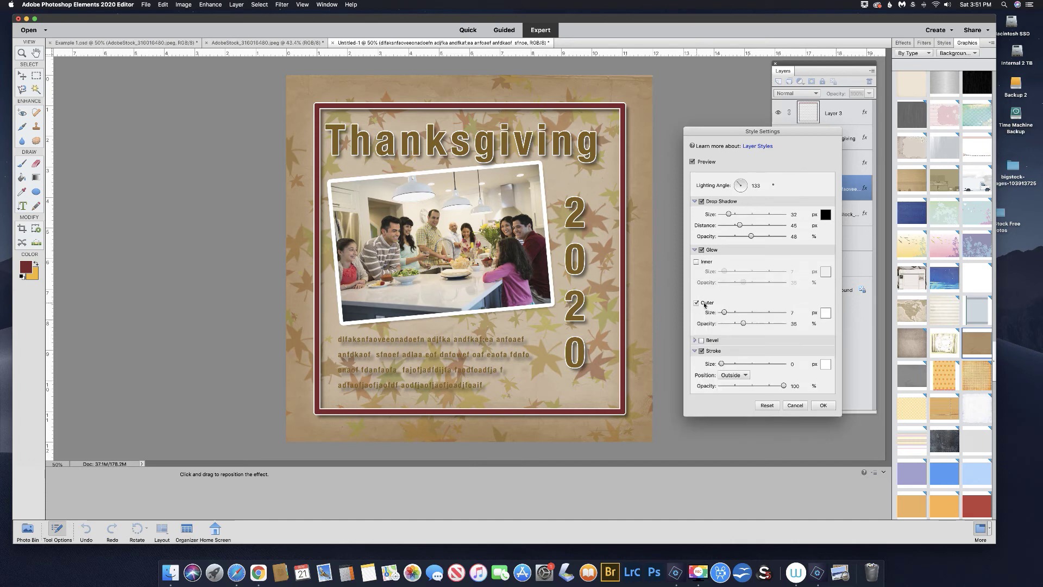
left_click(730, 313)
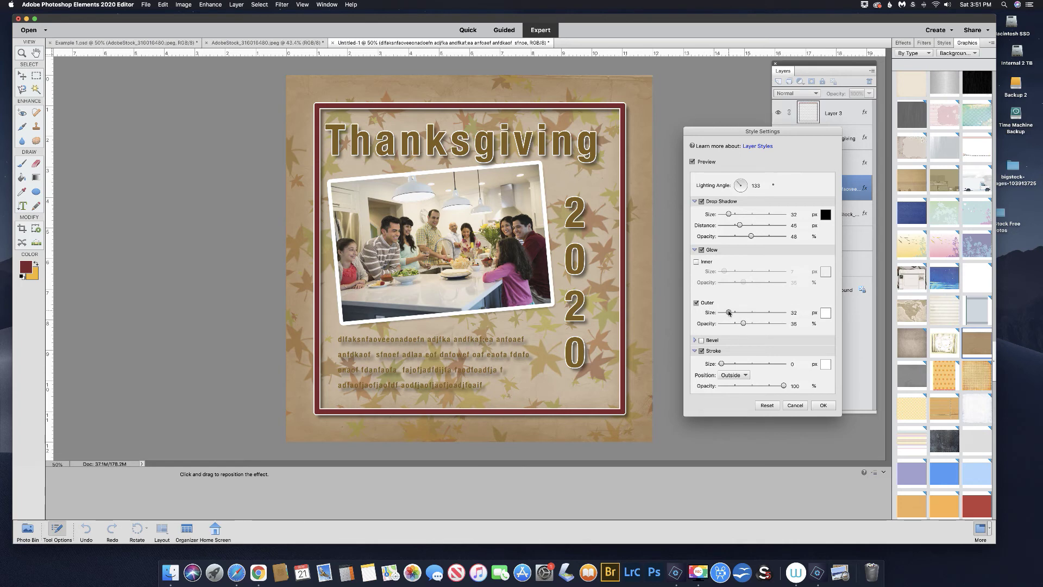
left_click_drag(744, 324, 752, 323)
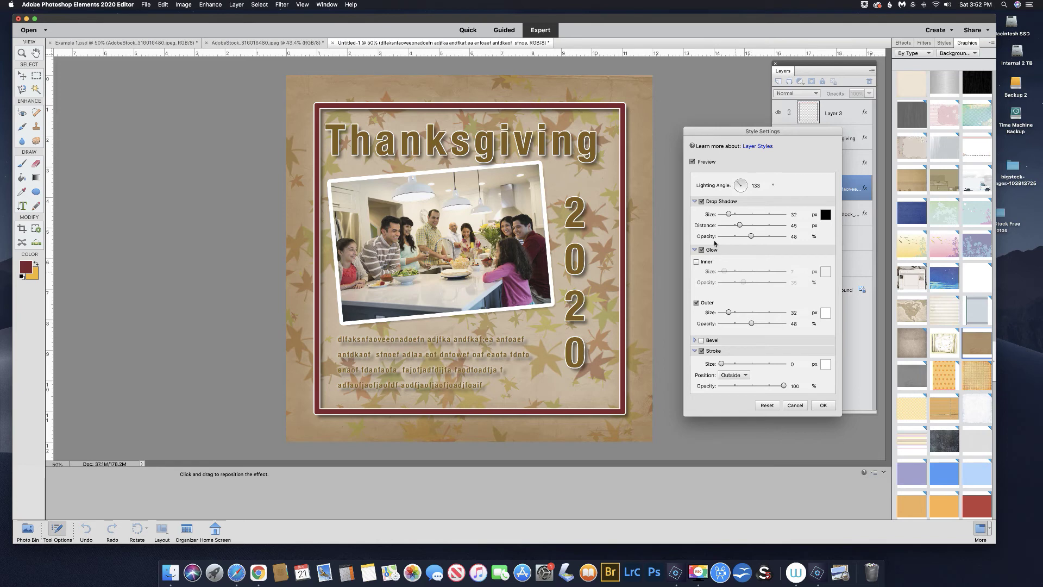
Turn off the paragraph's drop shadow and strengthen its outer glow to 192 px size and 92% opacity.
left_click(701, 202)
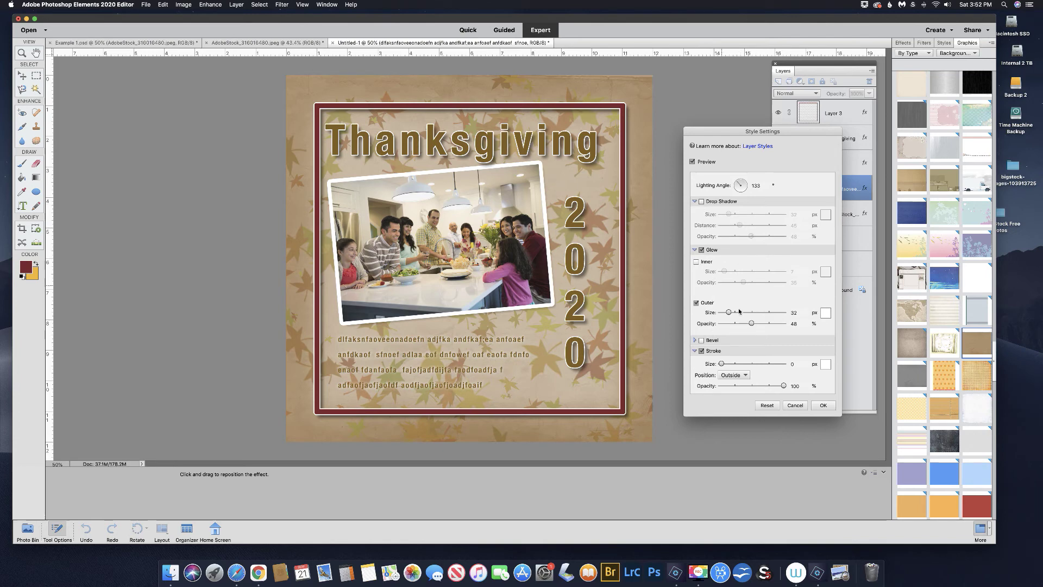
mouse_move(752, 324)
left_mouse_down()
mouse_move(761, 324)
mouse_move(737, 314)
mouse_move(752, 313)
left_mouse_up()
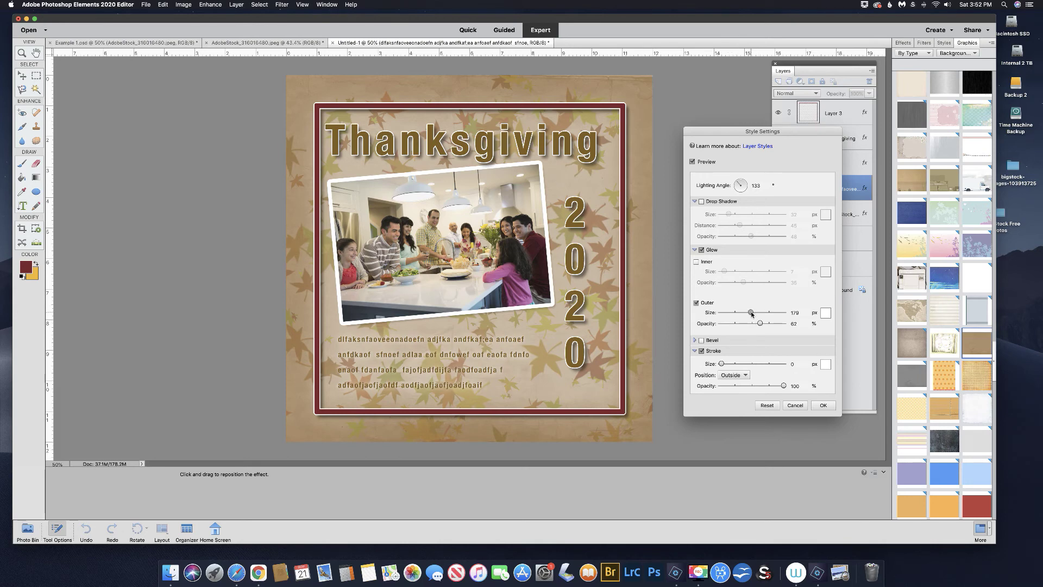
left_click(777, 324)
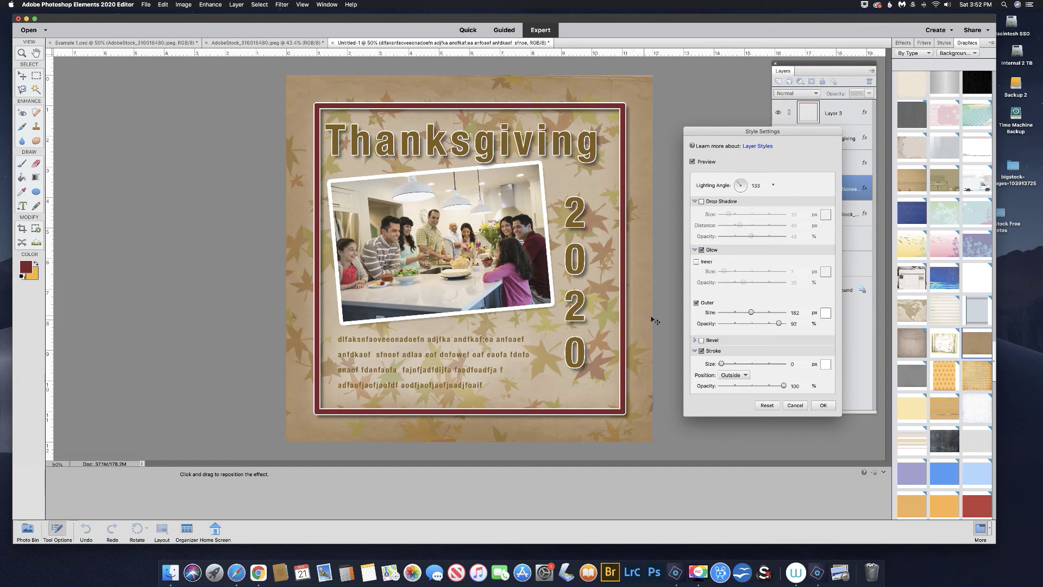
left_click(822, 405)
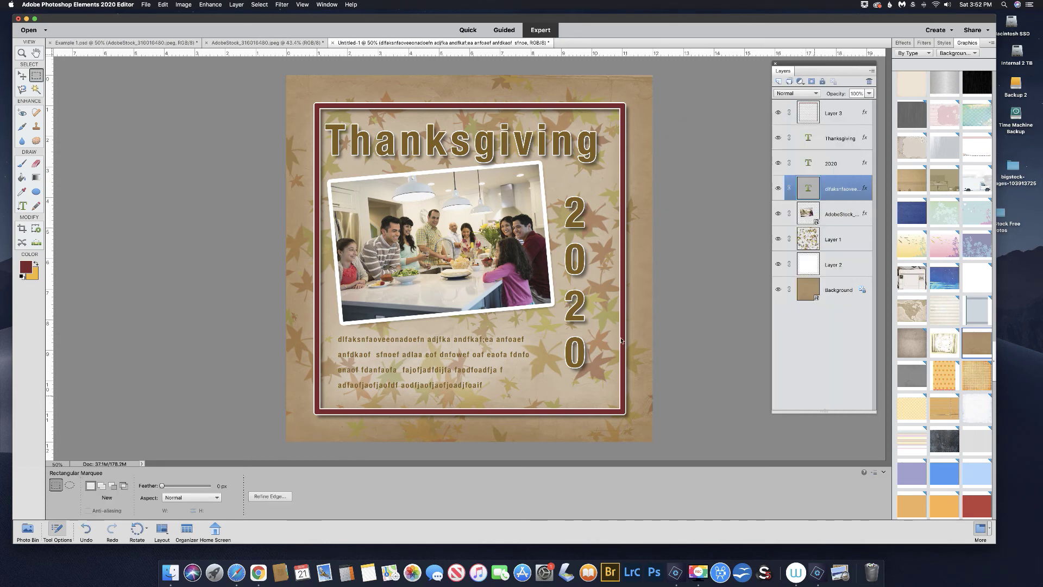
Recolor all the placeholder paragraph text with the dark red sampled from the rectangular frame.
left_click(26, 211)
left_click(56, 482)
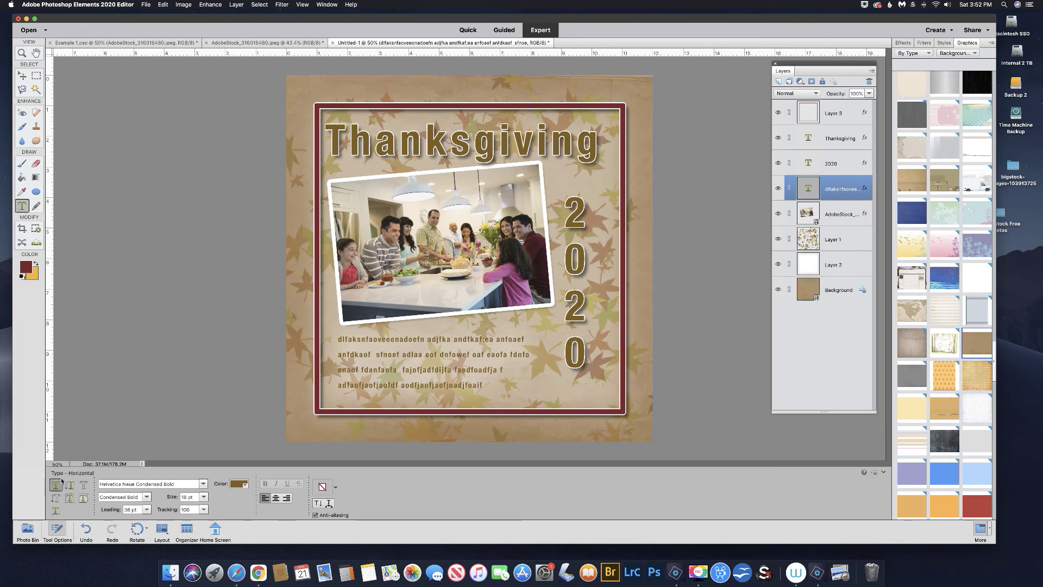
left_click(405, 354)
triple_click(405, 353)
triple_click(405, 353)
left_click(404, 353)
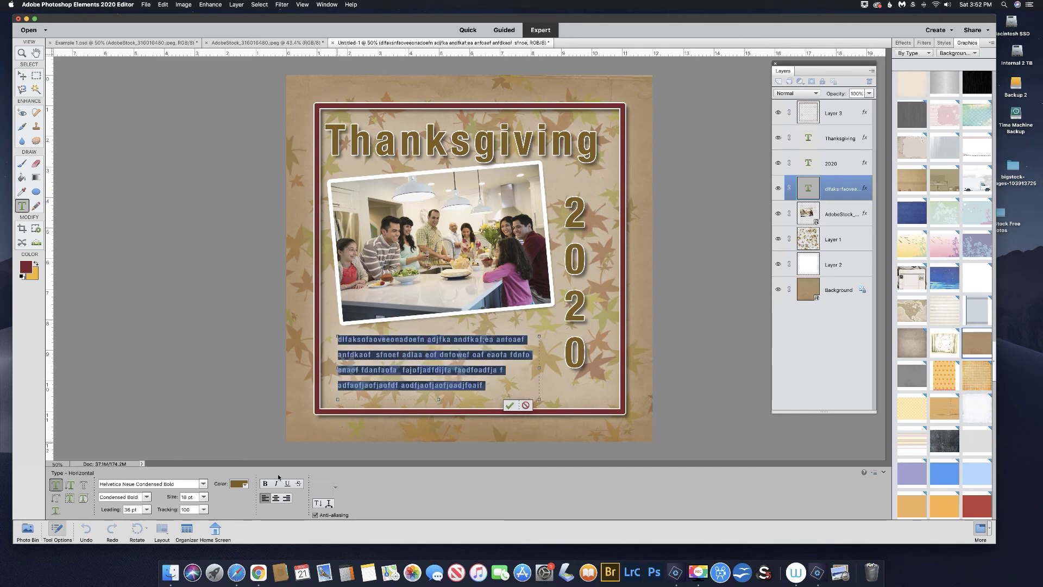
left_click(240, 485)
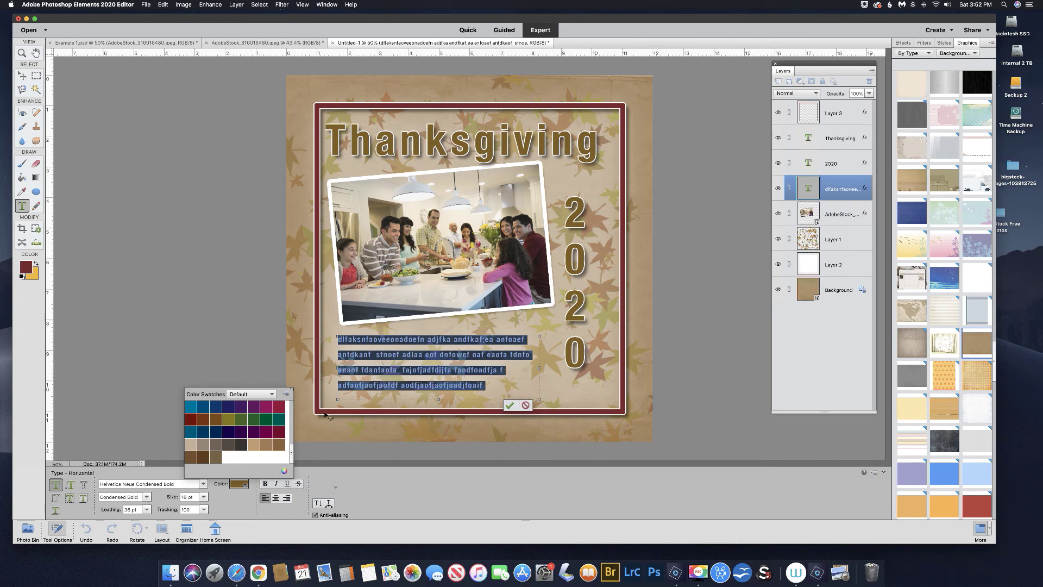
left_click(284, 471)
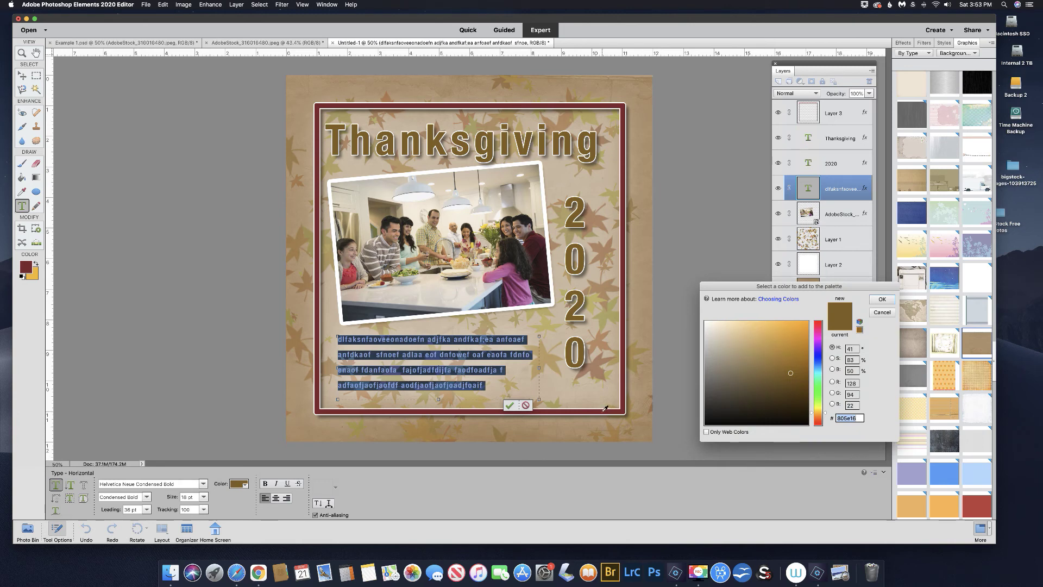
left_click(603, 410)
left_click(882, 299)
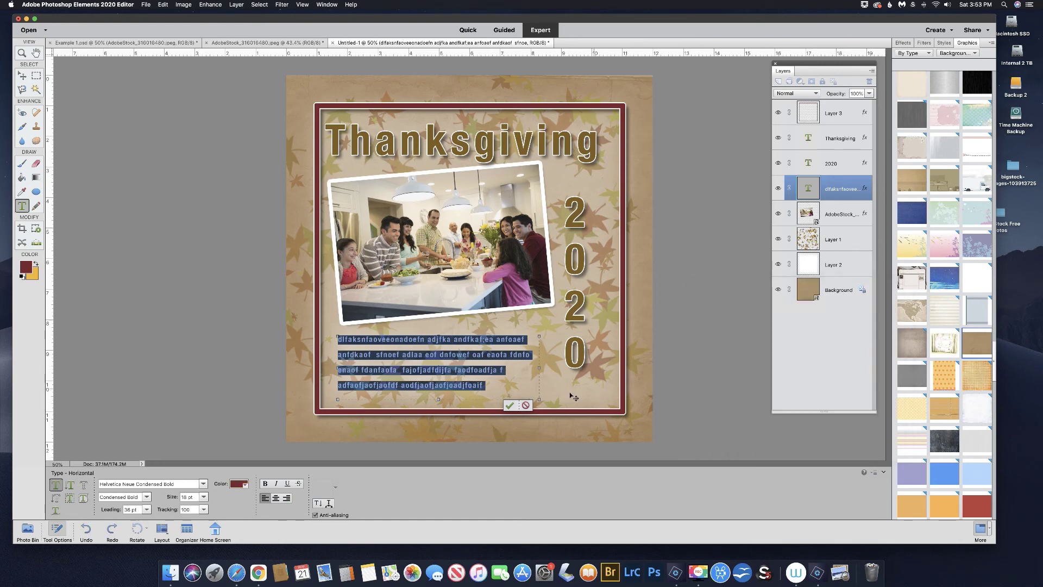
left_click(510, 406)
Nudge the Thanksgiving title to the right and slightly down to center it within the red frame.
key("v")
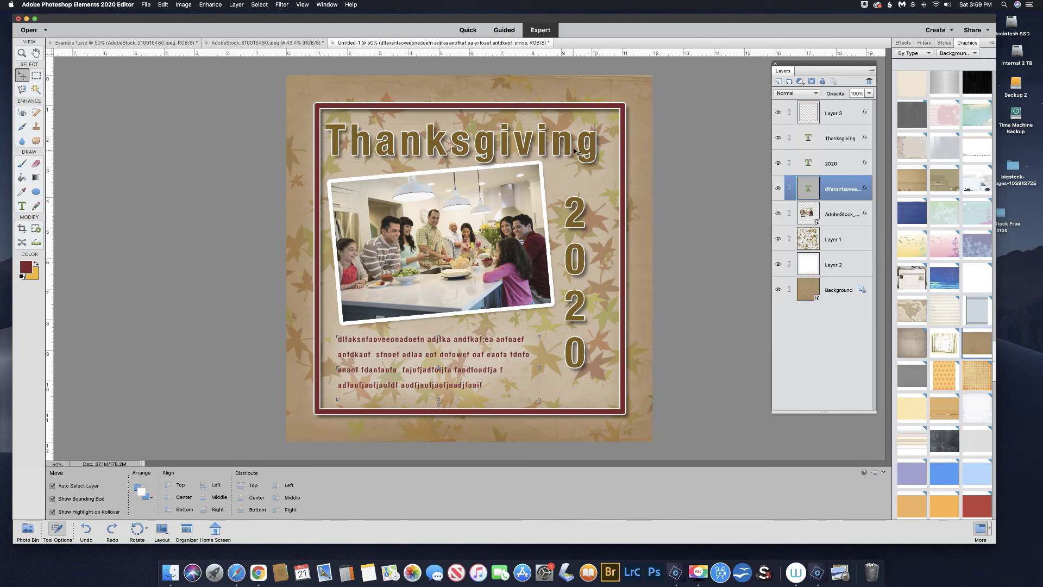
left_click(811, 137)
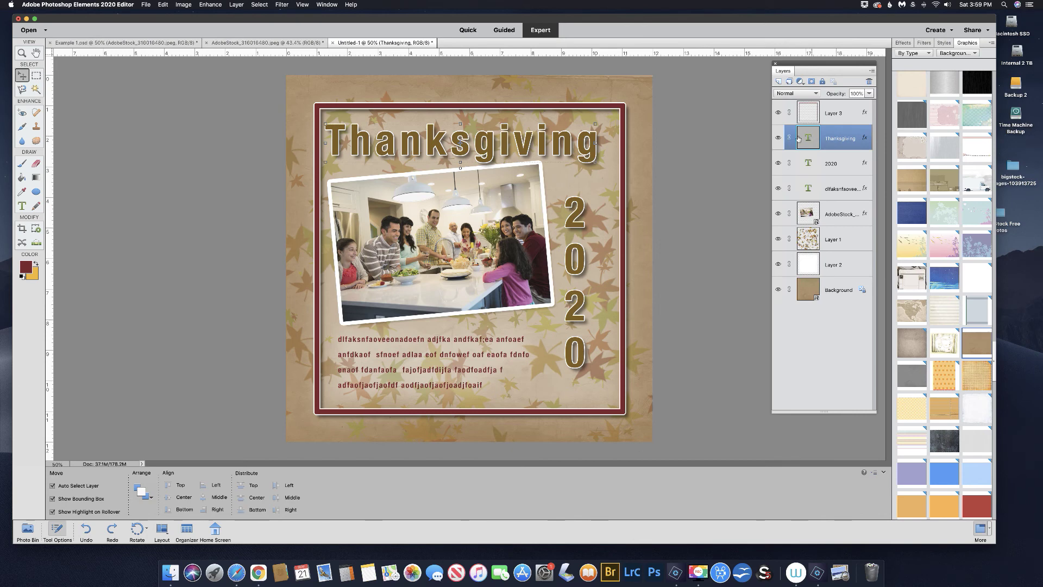
key("Right")
key("Right")
key("Right")
key("Right")
key("Right")
key("Right")
key("Right")
key("Right")
key("Right")
key("Right")
key("Right")
key("Right")
key("Right")
key("Right")
key("Right")
key("Right")
key("Right")
key("Right")
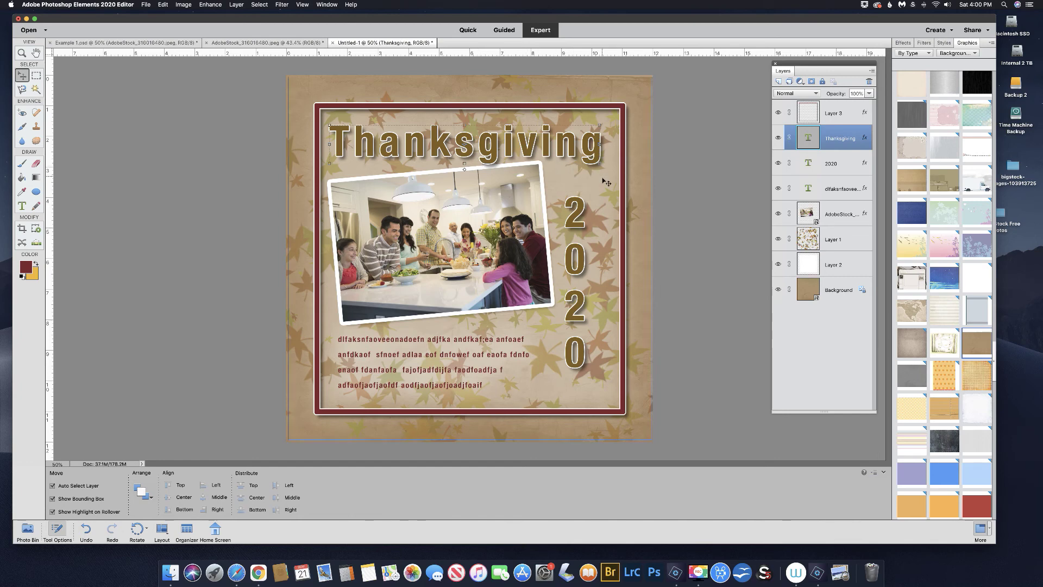
key("Right")
key("Right")
key("Right")
key("Right")
key("Right")
key("Right")
key("Right")
key("Right")
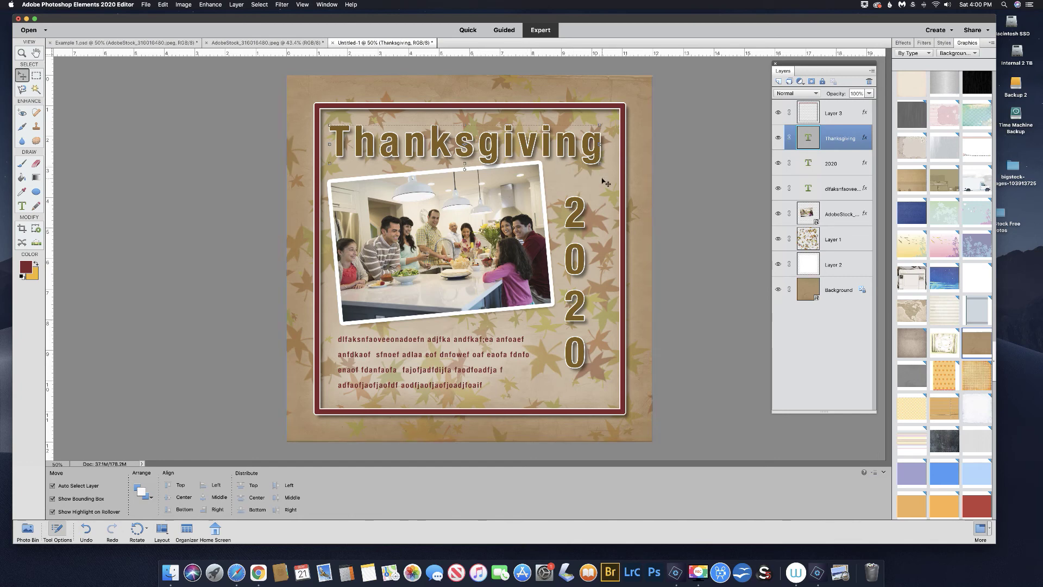
key("Down")
key("Down")
key("Down")
key("Down")
key("Down")
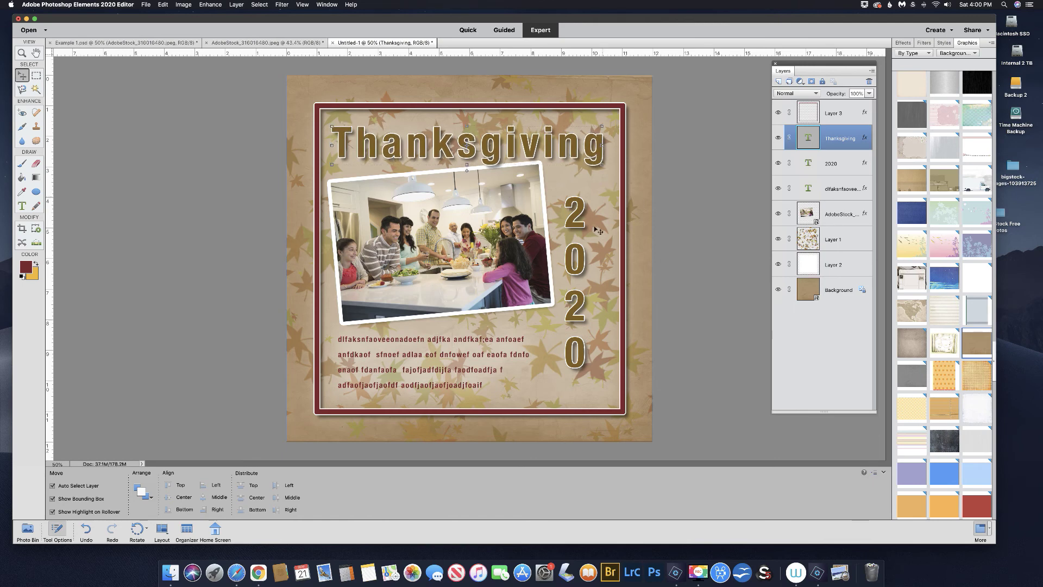
Nudge the vertical 2020 text right and up into the space between the photo and the frame's right side.
left_click(810, 166)
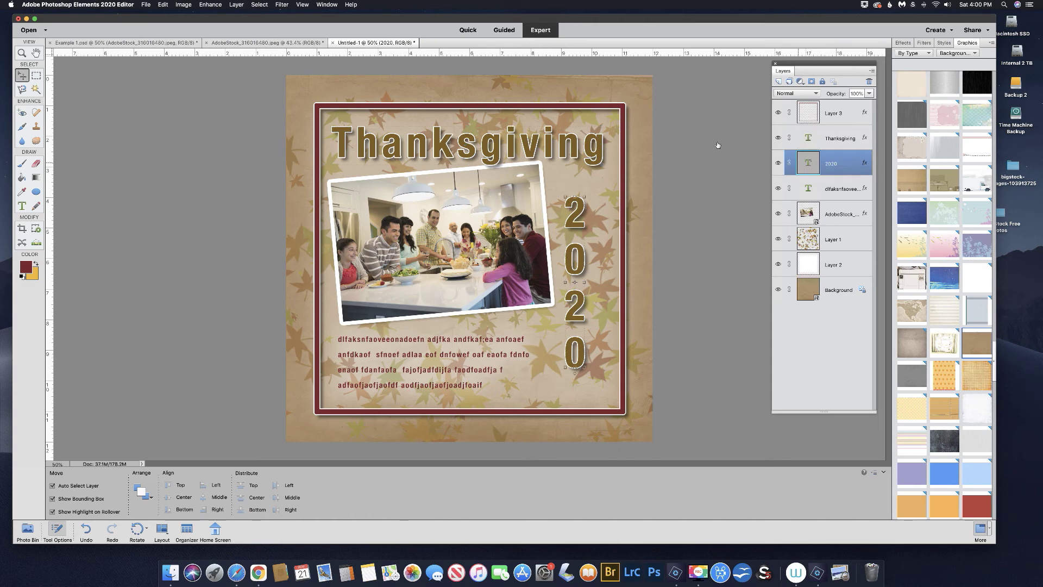
key("Right")
key("Right")
key("Right")
key("Right")
key("Right")
key("Right")
key("Right")
key("Right")
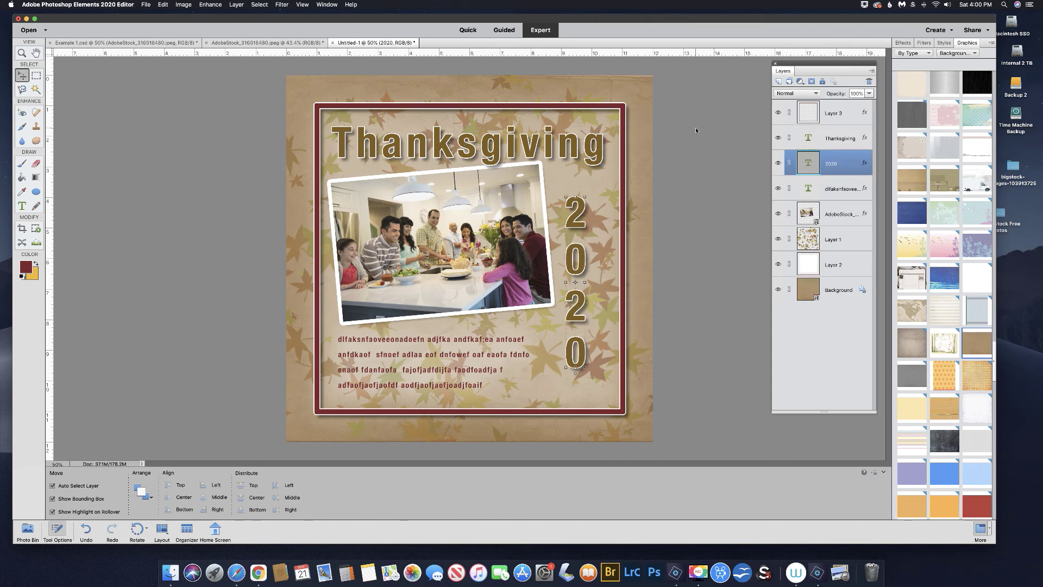
key("Right")
key("Right")
key("Right")
key("Right")
key("Right")
key("Right")
key("Right")
key("Right")
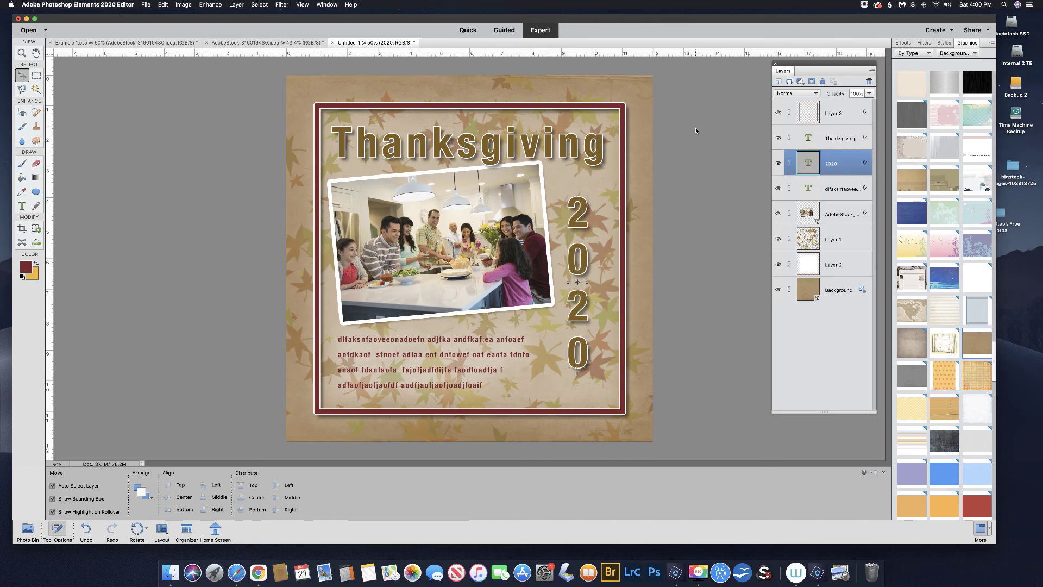
key("Up")
key("Up")
key("Up")
key("Up")
key("Up")
key("Up")
key("Up")
key("Up")
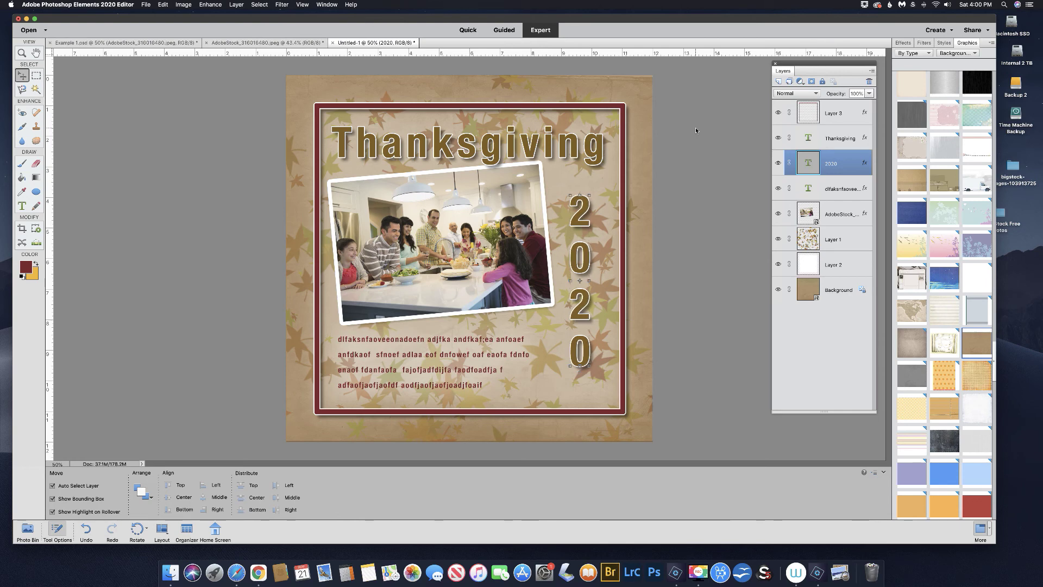
key("Right")
key("Right")
key("Right")
key("Right")
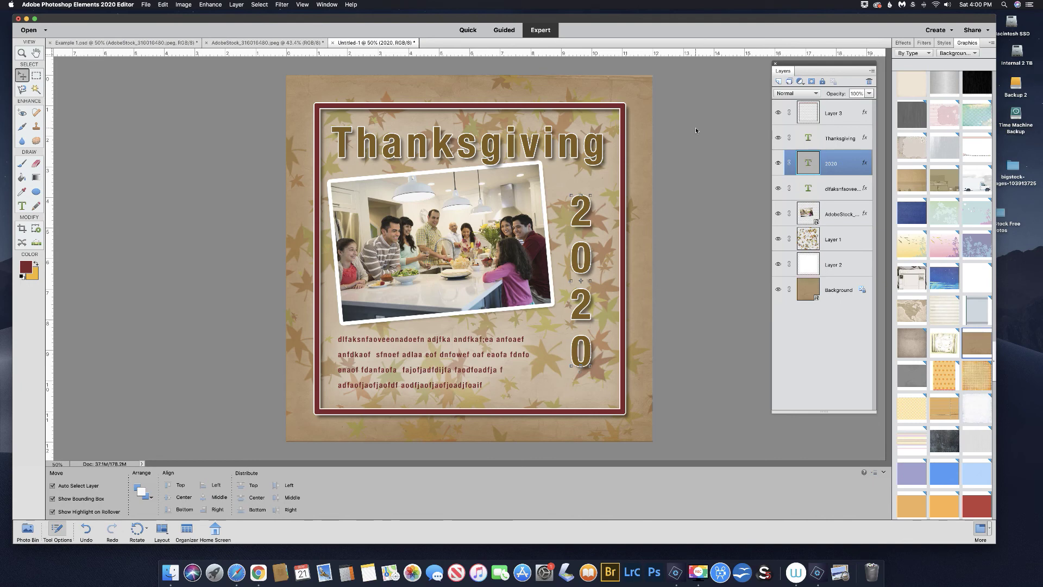
key("Right")
key("Right")
key("Right")
key("Right")
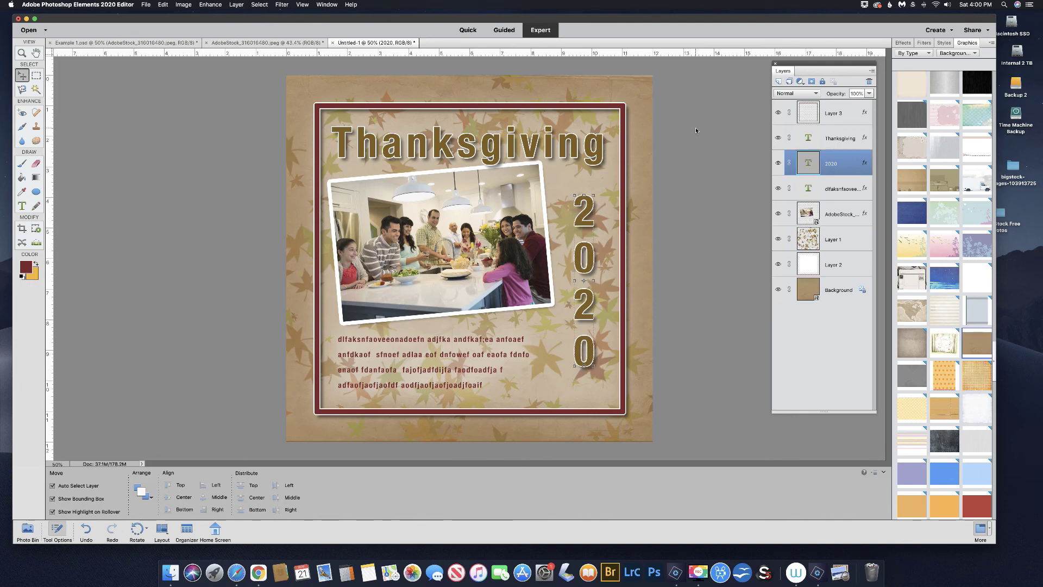
key("Up")
key("Up")
key("Up")
key("Up")
key("Up")
key("Up")
key("Up")
key("Up")
key("Up")
key("Up")
key("Up")
key("Up")
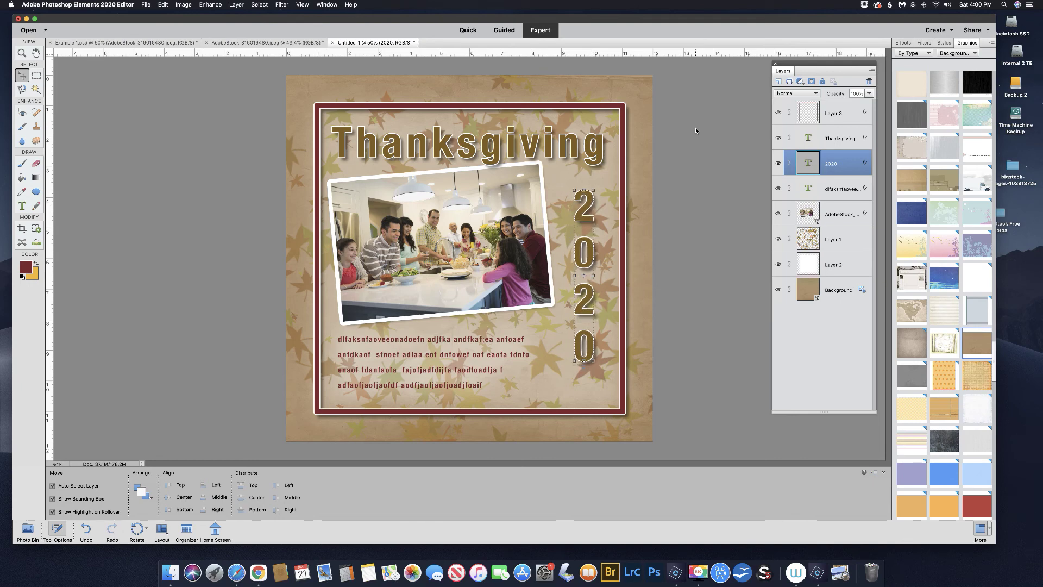
key("Up")
key("Up")
key("Up")
key("Up")
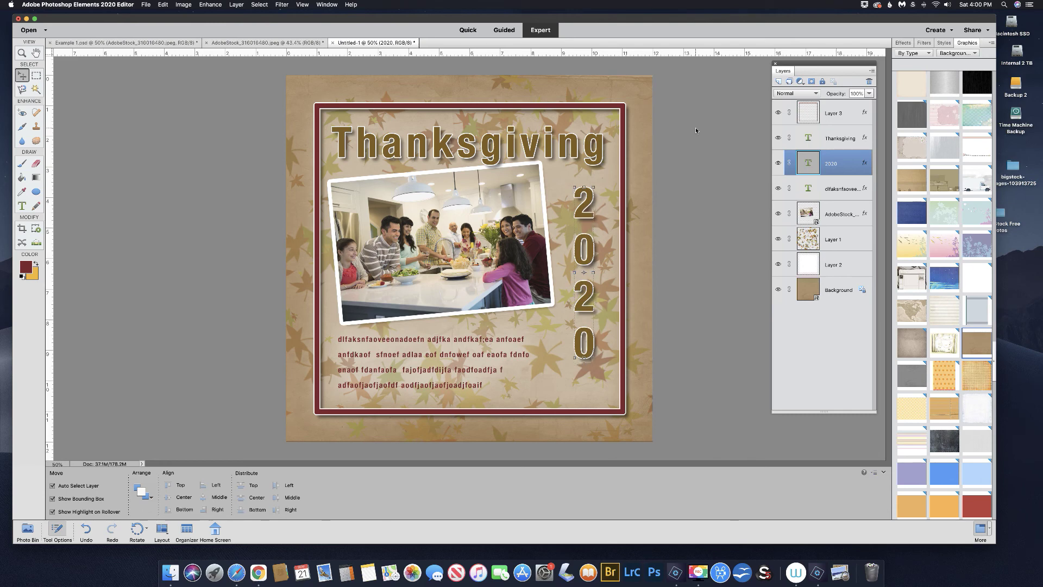
key("Right")
key("Right")
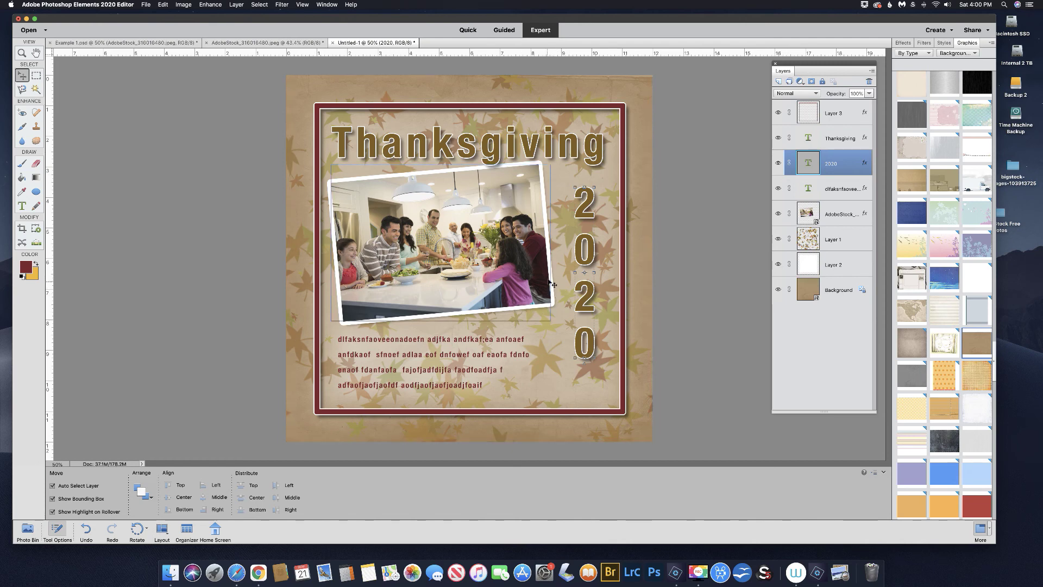
Strengthen the family photo's drop shadow to 62 px size, 97 px distance and 58% opacity.
left_click(812, 213)
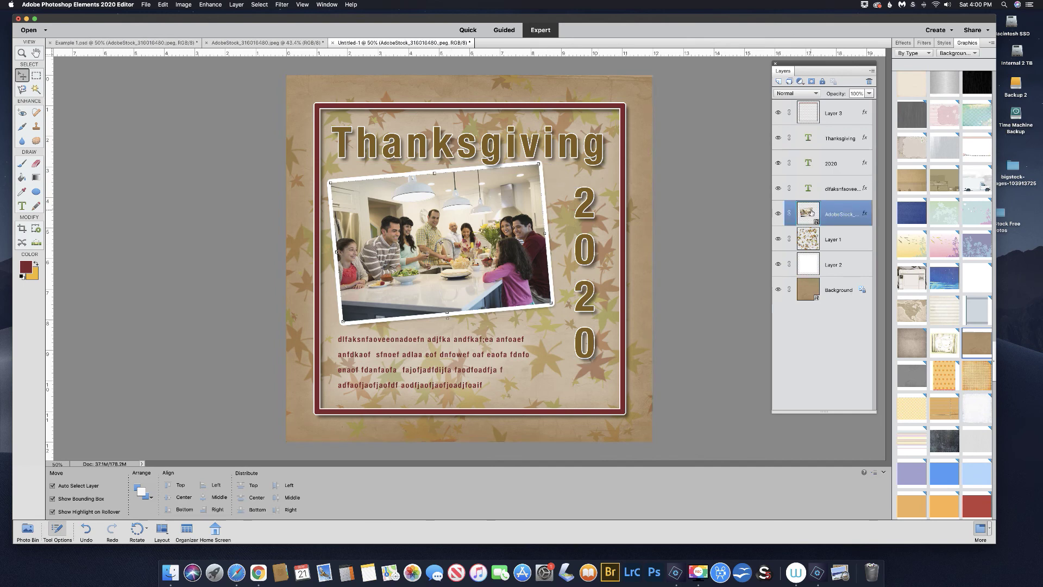
double_click(865, 214)
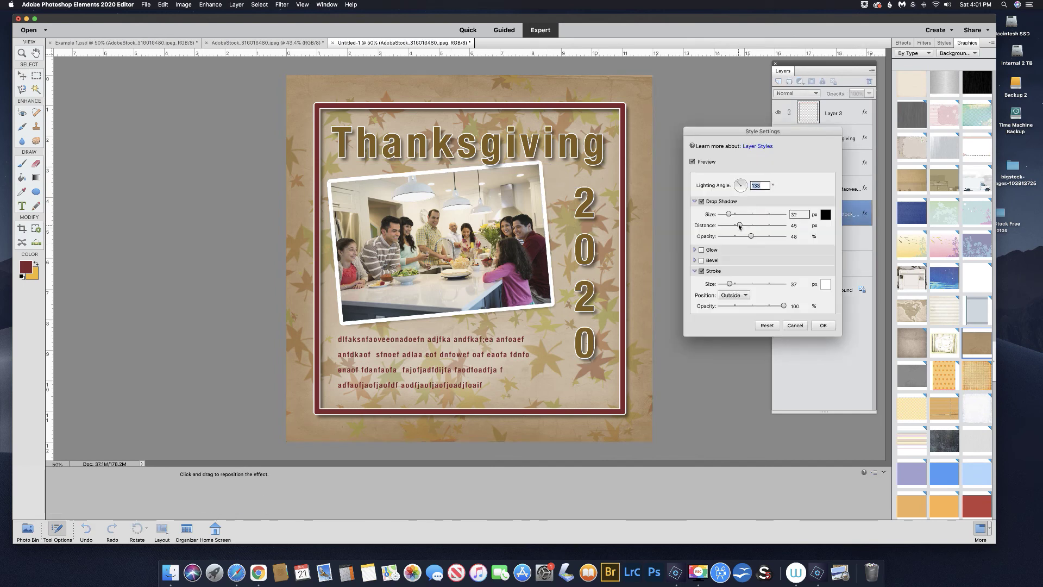
left_click_drag(739, 227, 750, 228)
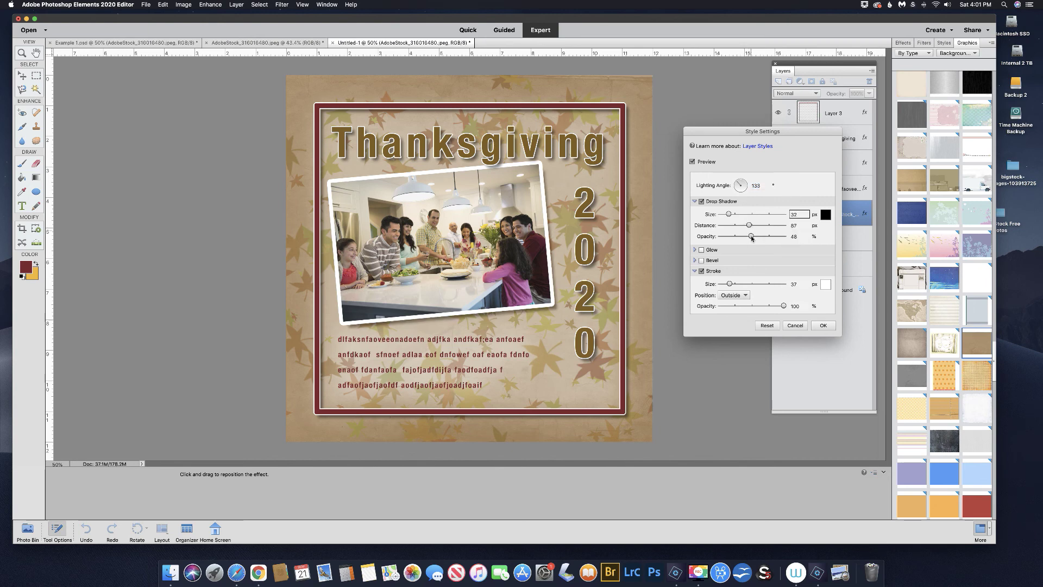
mouse_move(752, 238)
left_mouse_down()
mouse_move(733, 215)
mouse_move(752, 226)
left_mouse_up()
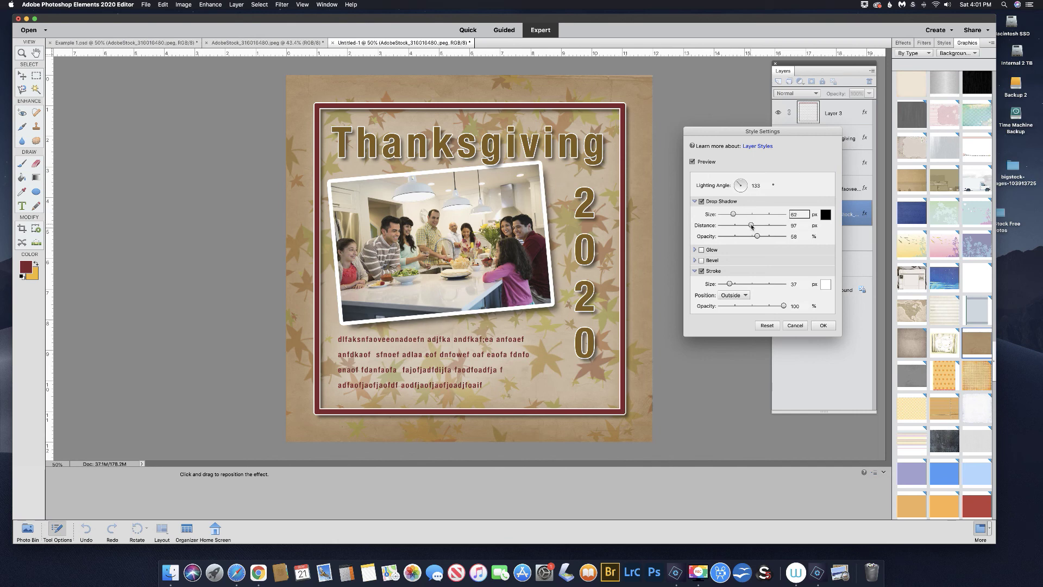
left_click(824, 325)
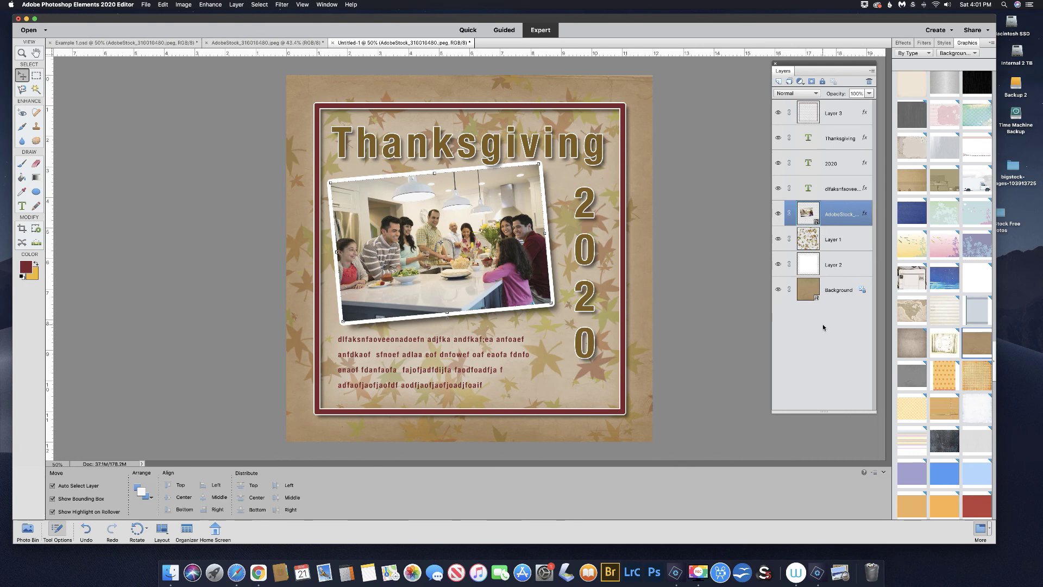
Raise the opacity of the white layer above the background to about 53%.
left_click(811, 266)
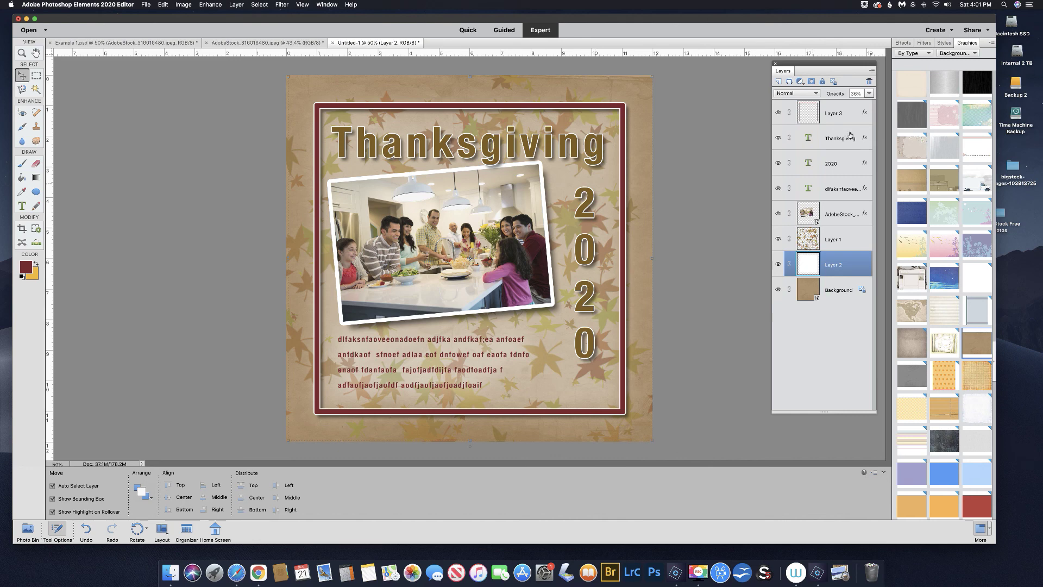
left_click(870, 94)
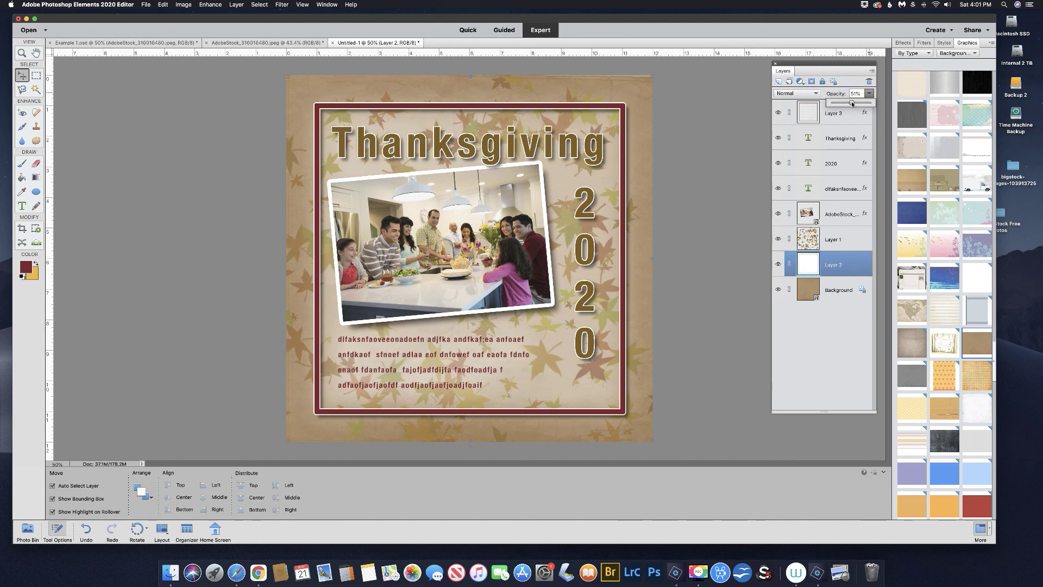
mouse_move(853, 104)
left_mouse_down()
mouse_move(838, 104)
mouse_move(852, 105)
left_mouse_up()
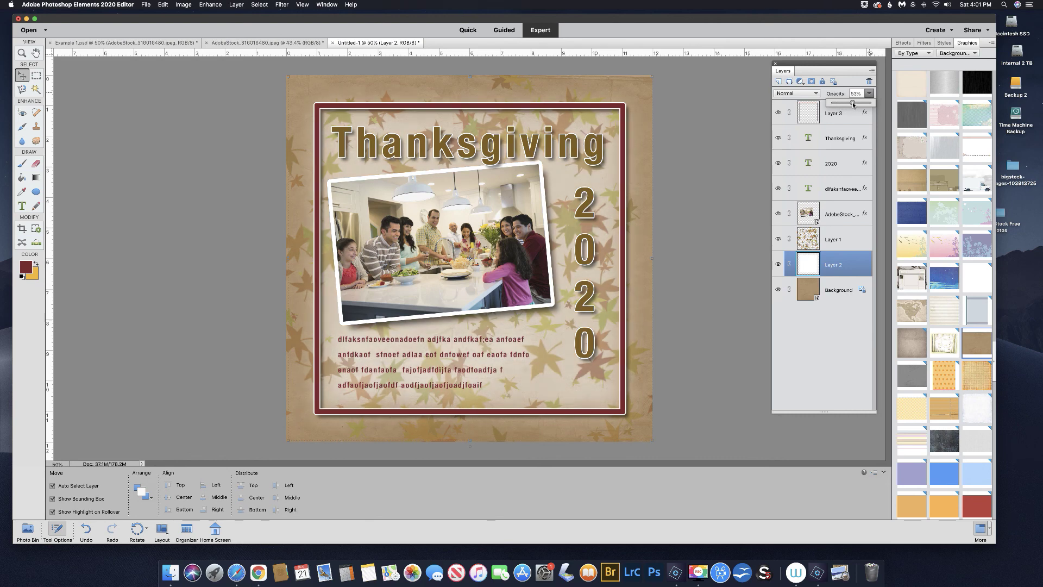
left_click_drag(854, 105, 853, 105)
Fade the autumn leaves layer by lowering its opacity to 22%.
left_click(812, 238)
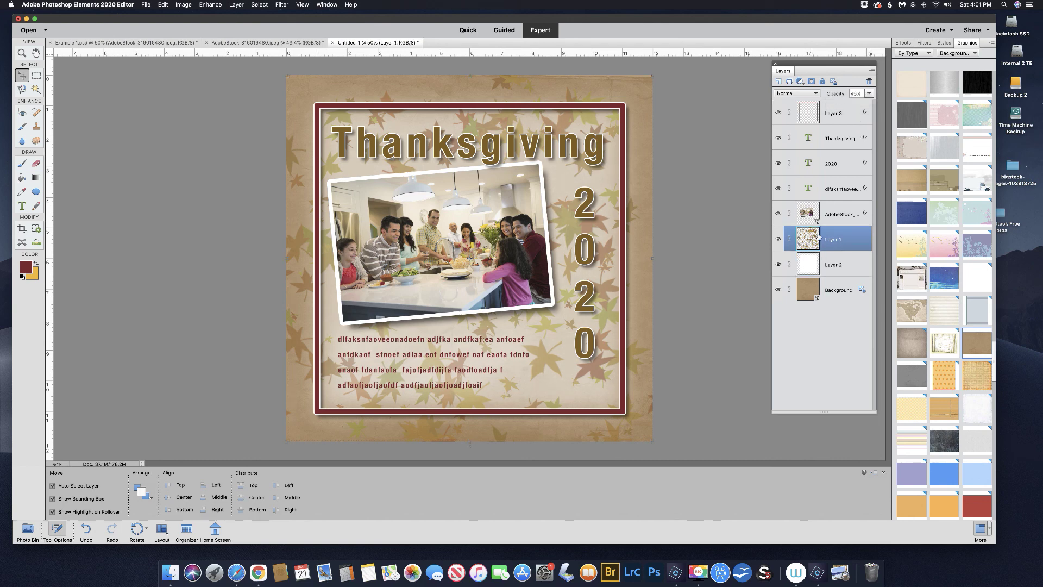
left_click(869, 95)
left_click_drag(850, 104, 840, 105)
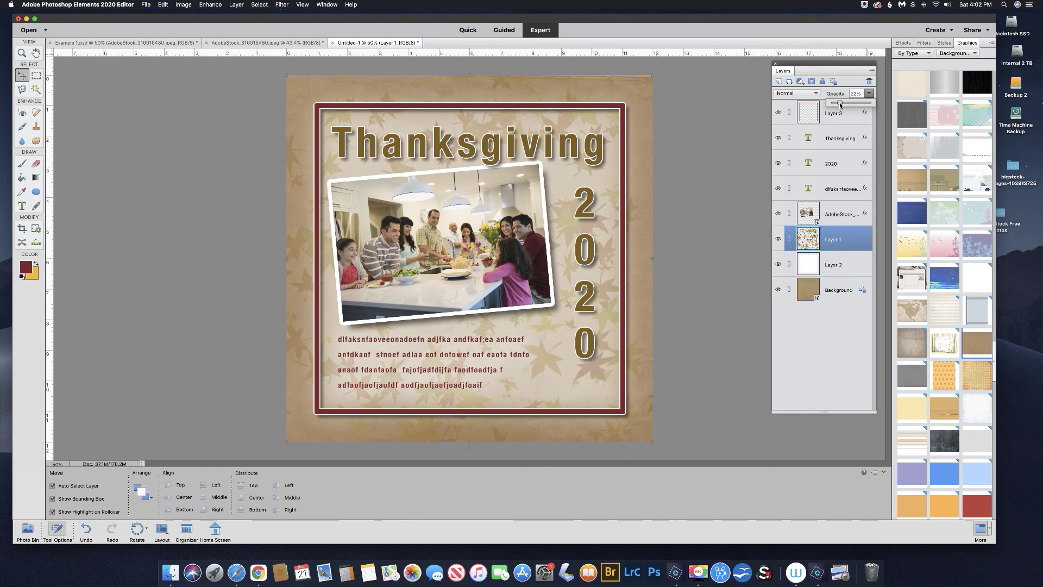